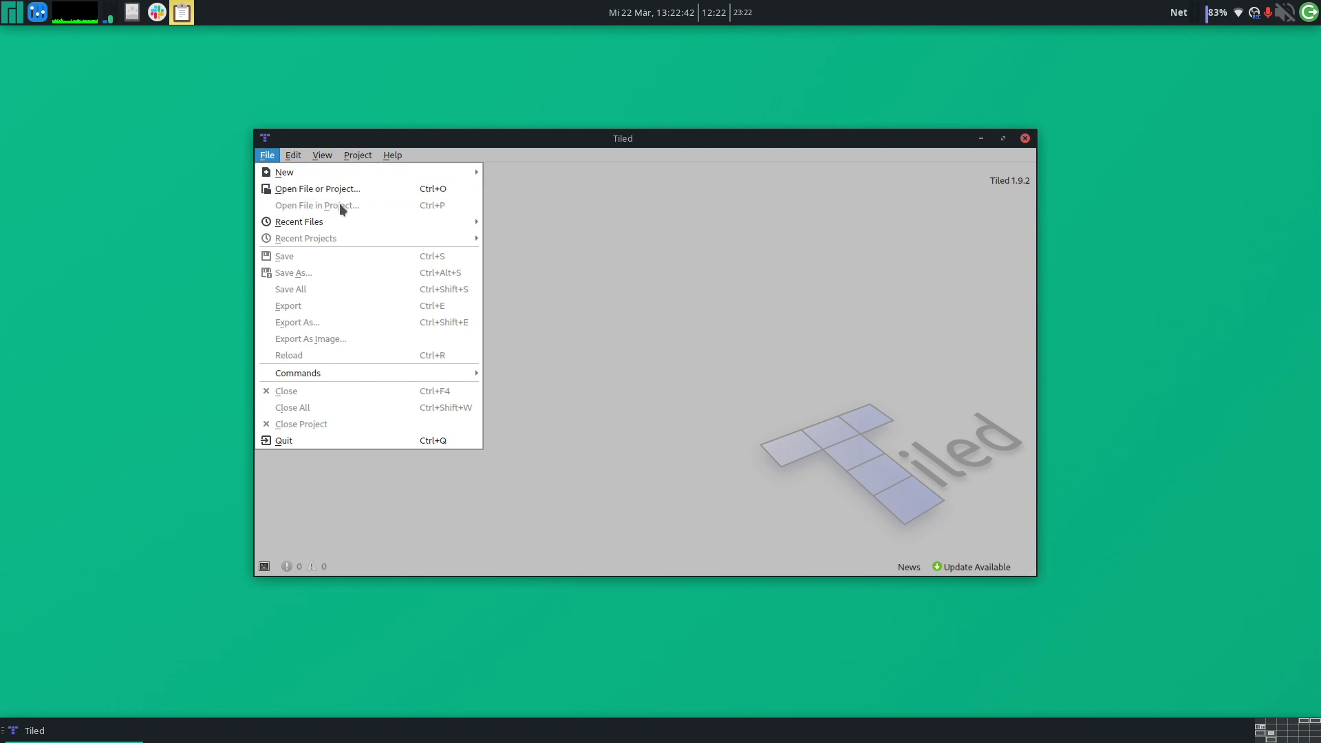
# Step: Open the rennes.tmj map from the maps folder and maximize the window
pyautogui.click(358, 190)
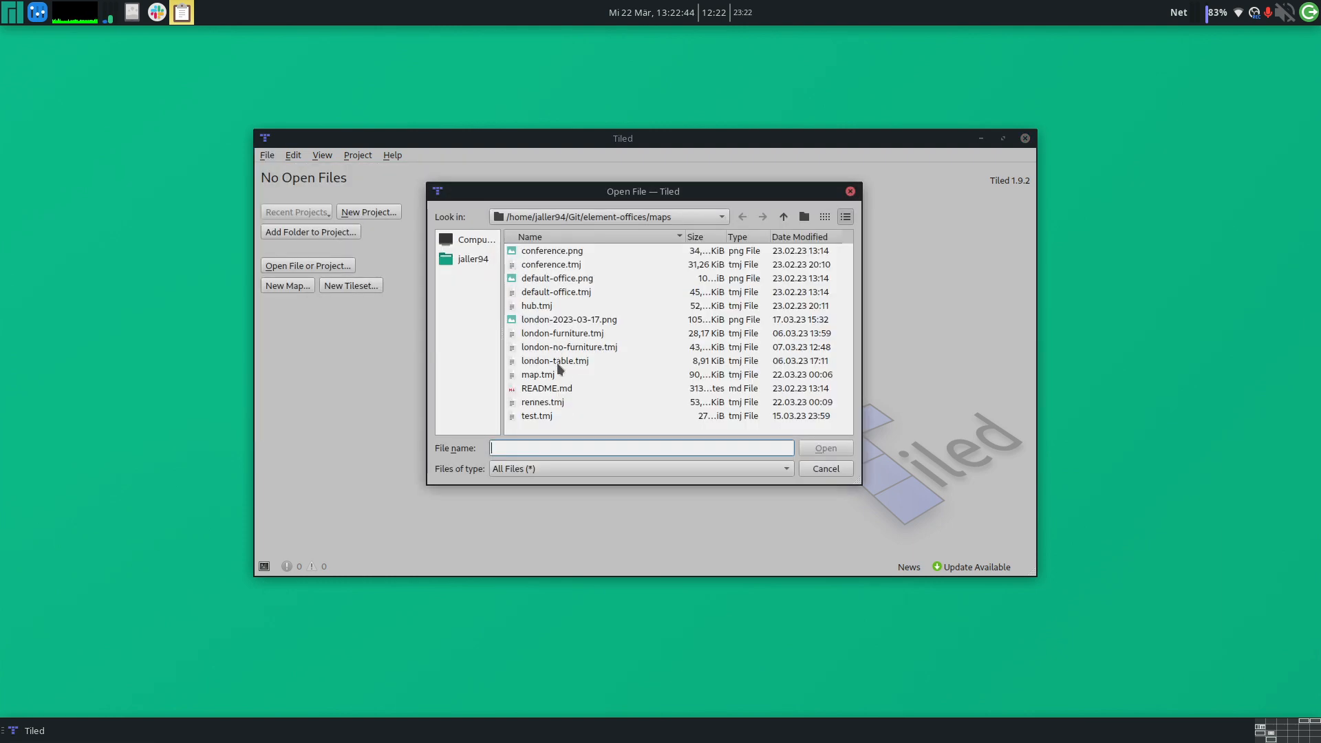
pyautogui.doubleClick(557, 403)
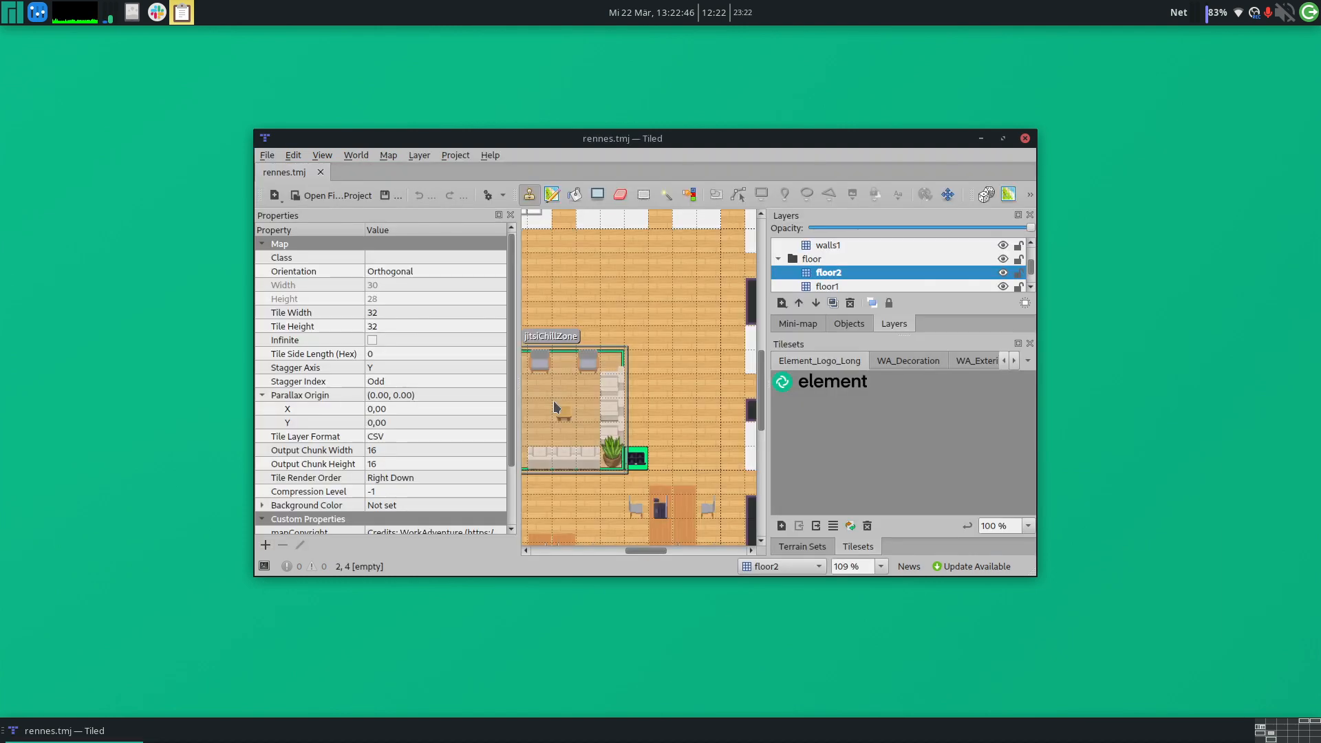
pyautogui.doubleClick(736, 141)
# Step: Examine the collisions layer by temporarily highlighting it over the rest of the office map
pyautogui.hscroll(-5, 755, 257)
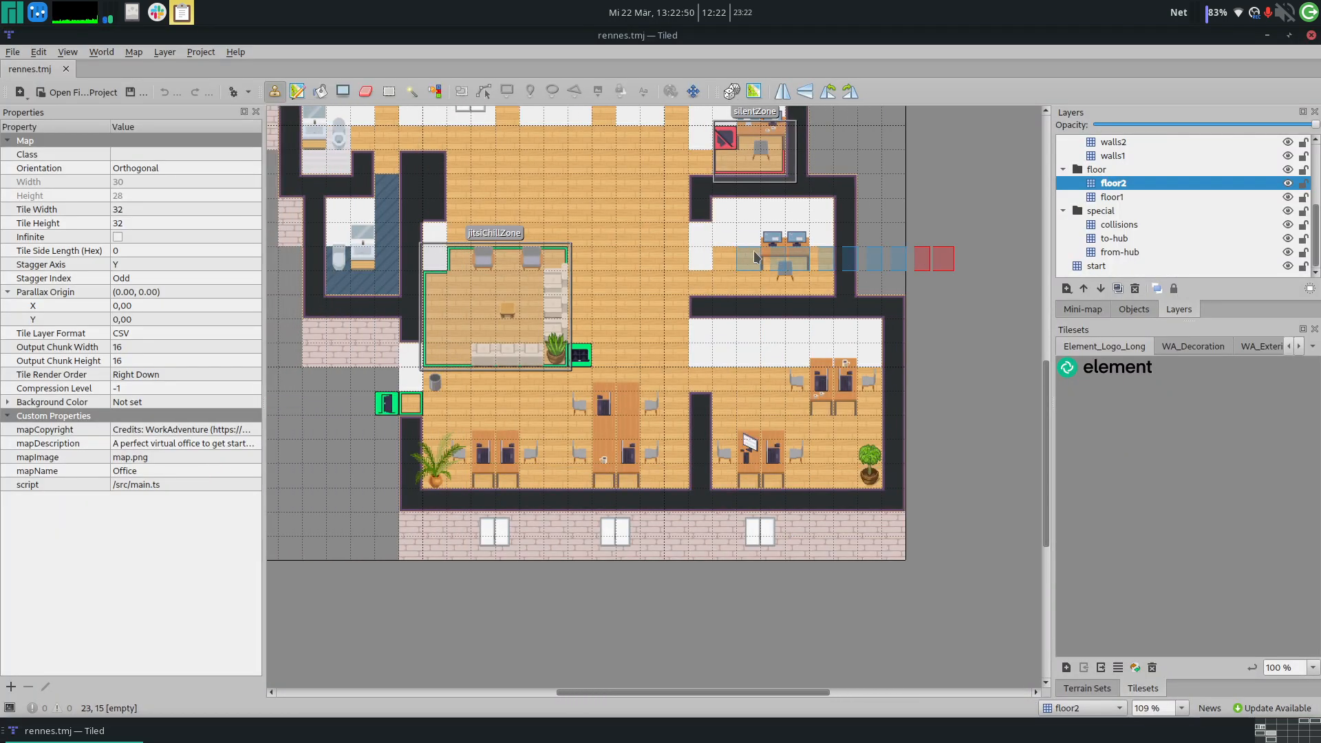
pyautogui.scroll(4, 734, 297)
pyautogui.hscroll(-2, 735, 297)
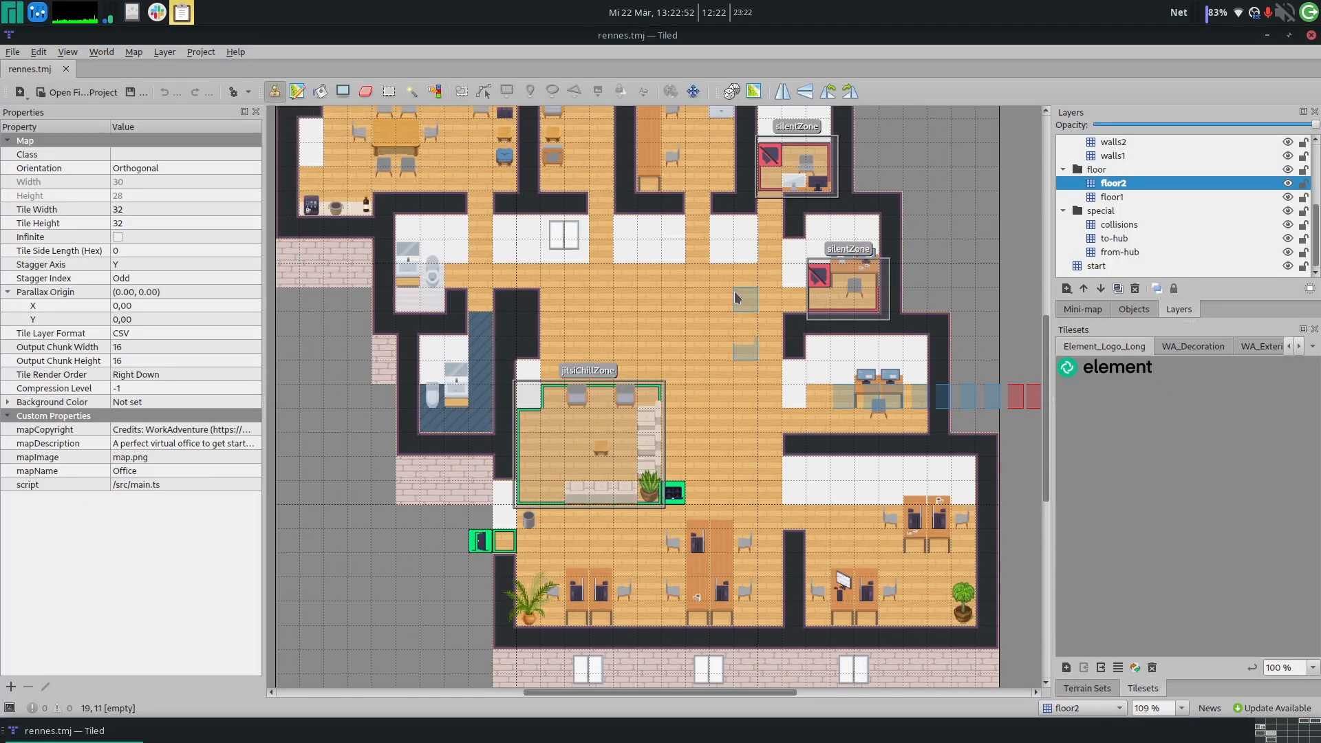
pyautogui.scroll(2, 1104, 229)
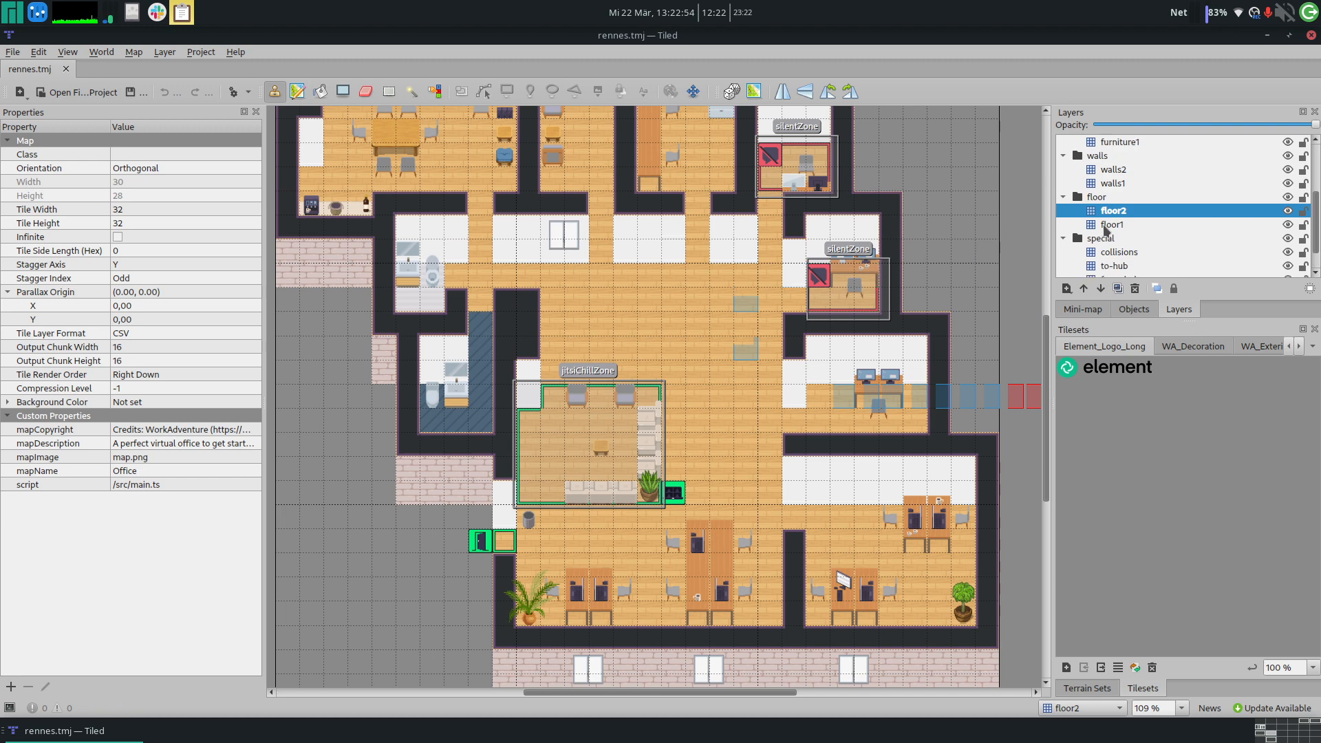
pyautogui.scroll(-2, 1112, 249)
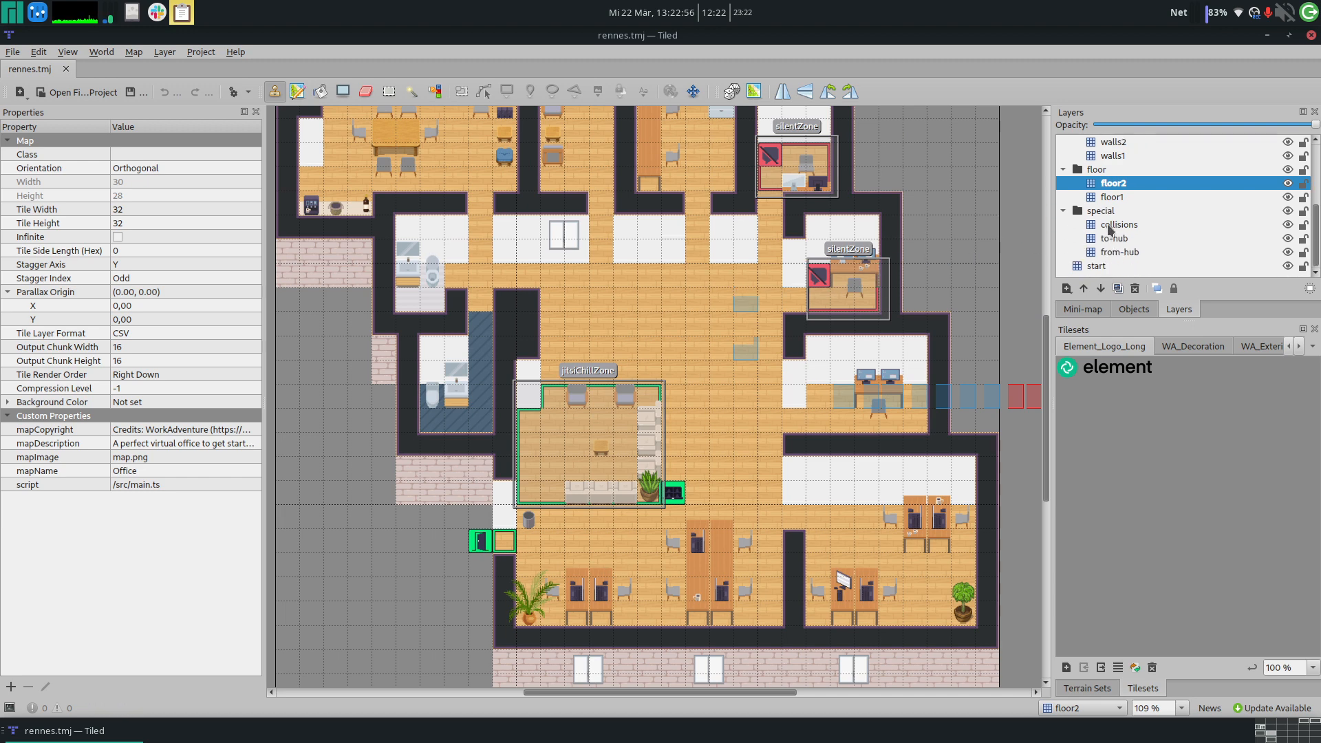
pyautogui.click(1110, 227)
pyautogui.hotkey('ctrl', 'h')
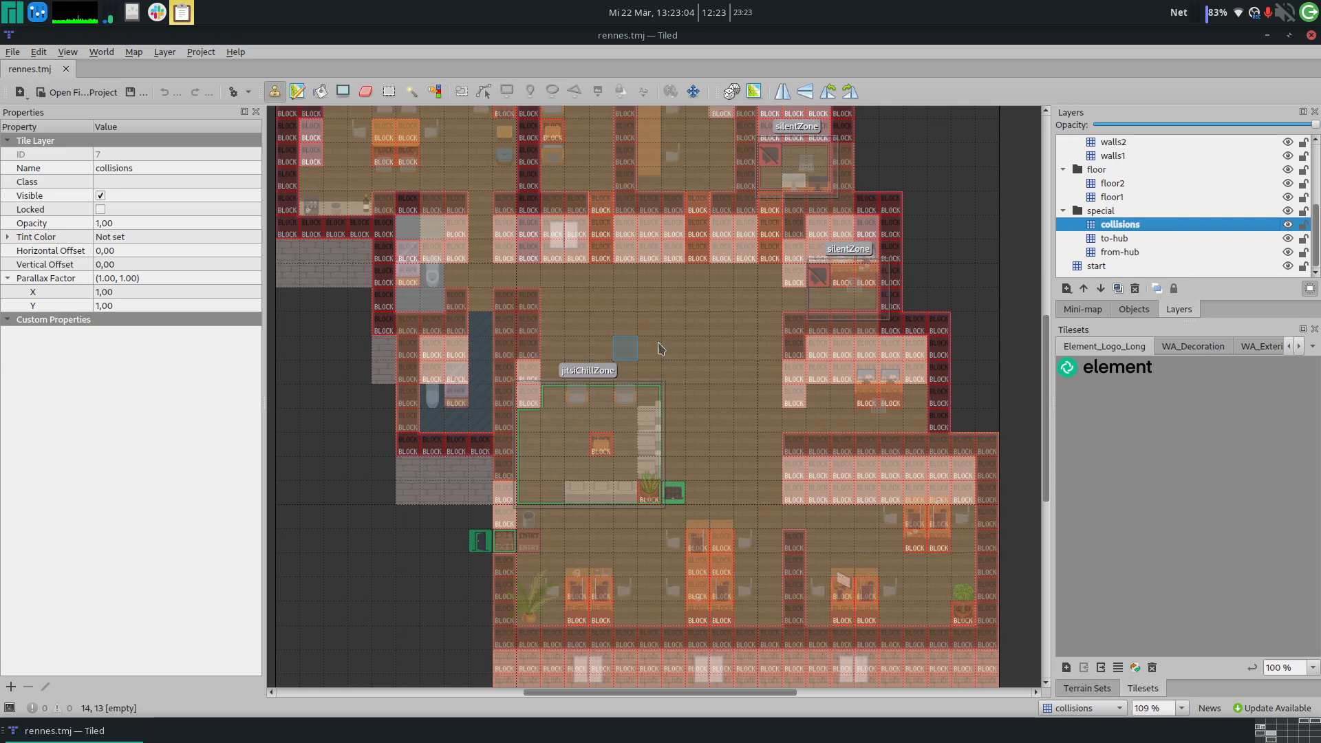
pyautogui.press('h')
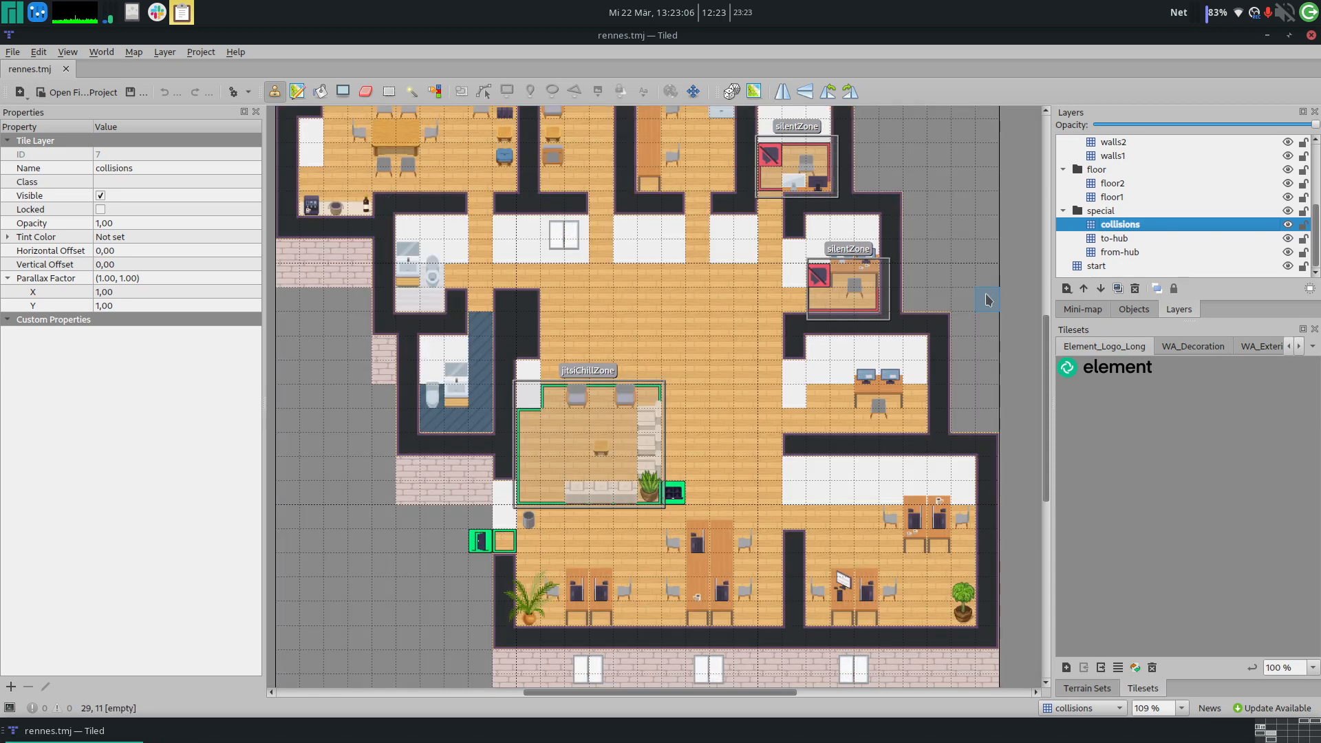
# Step: Make the floorLayer object layer the active layer
pyautogui.scroll(3, 989, 294)
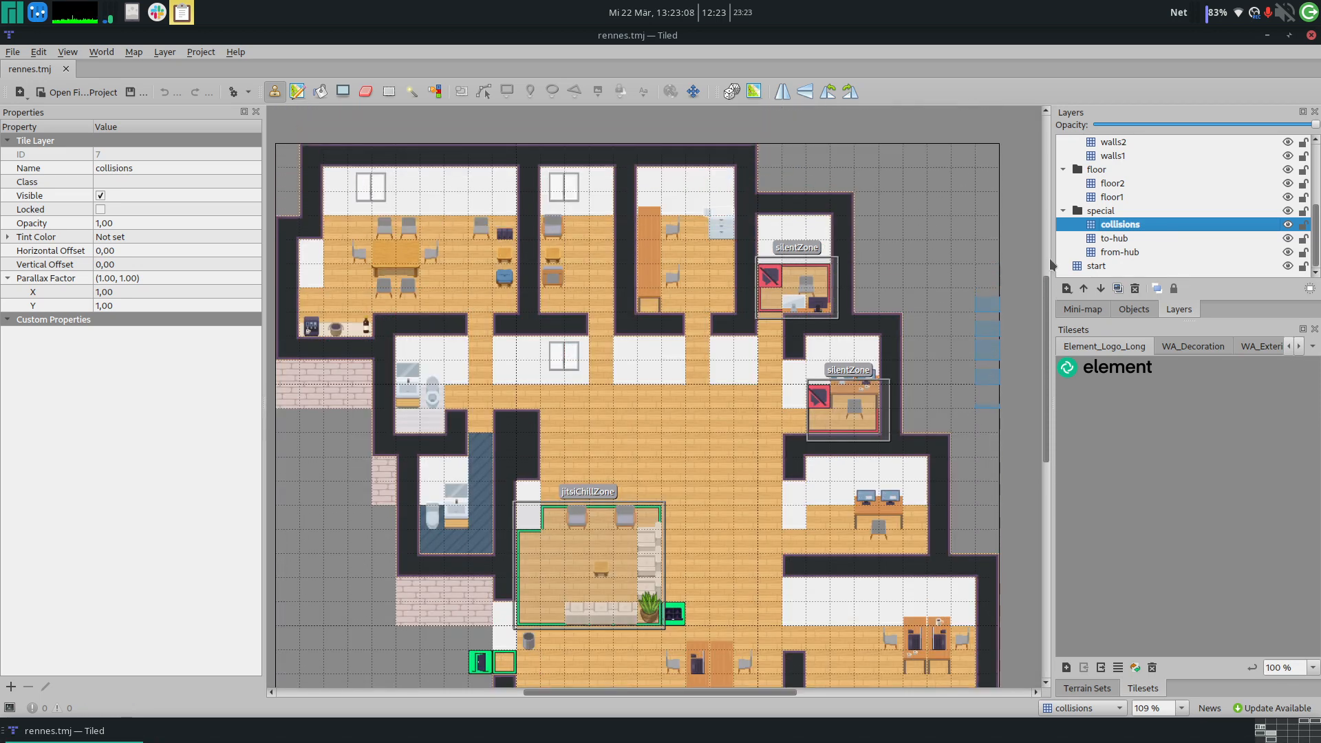
pyautogui.scroll(1, 1116, 194)
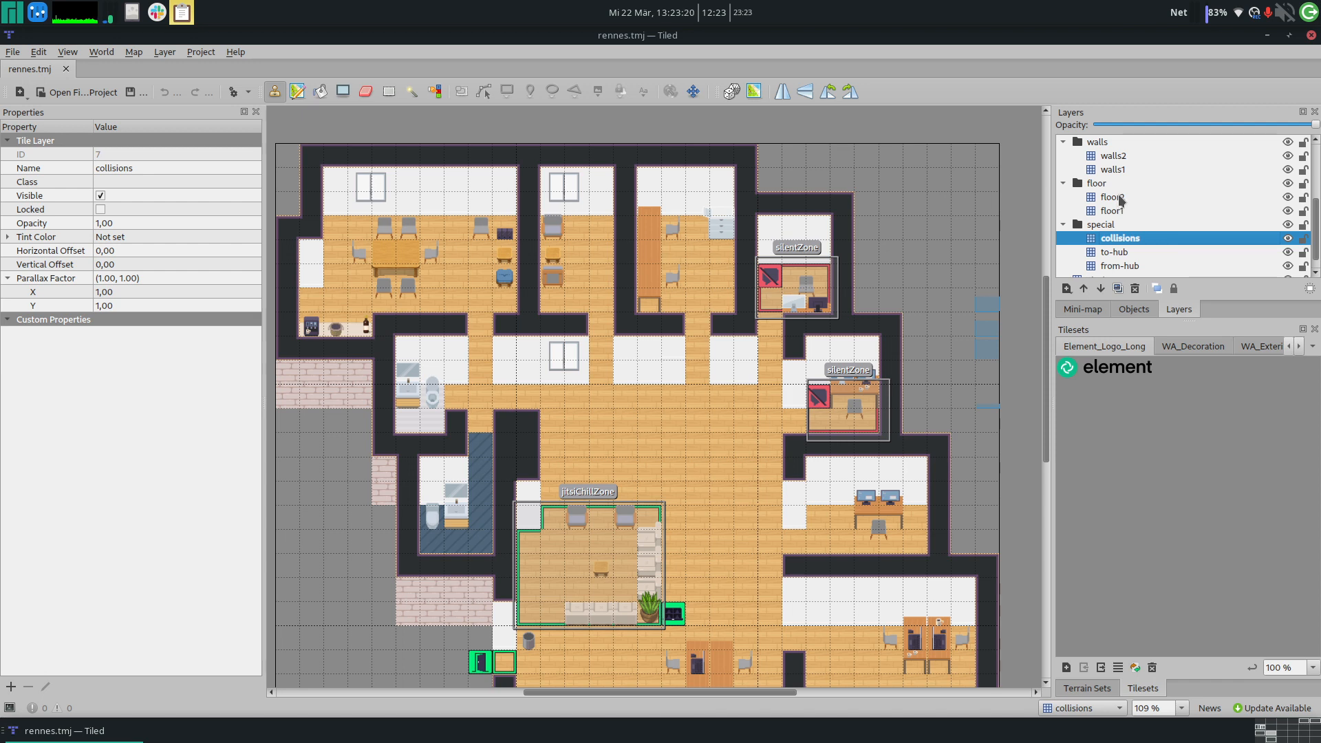
pyautogui.scroll(1, 1120, 199)
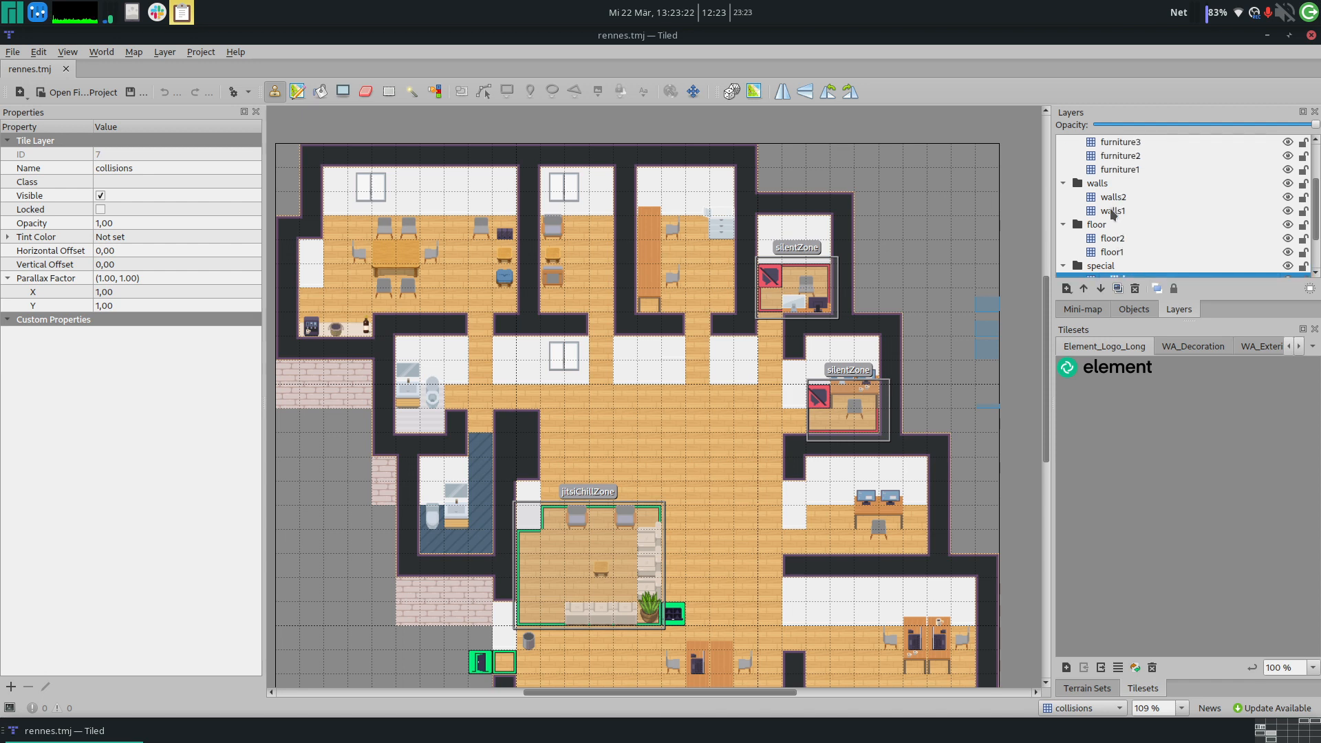
pyautogui.scroll(1, 1112, 212)
pyautogui.scroll(1, 1111, 213)
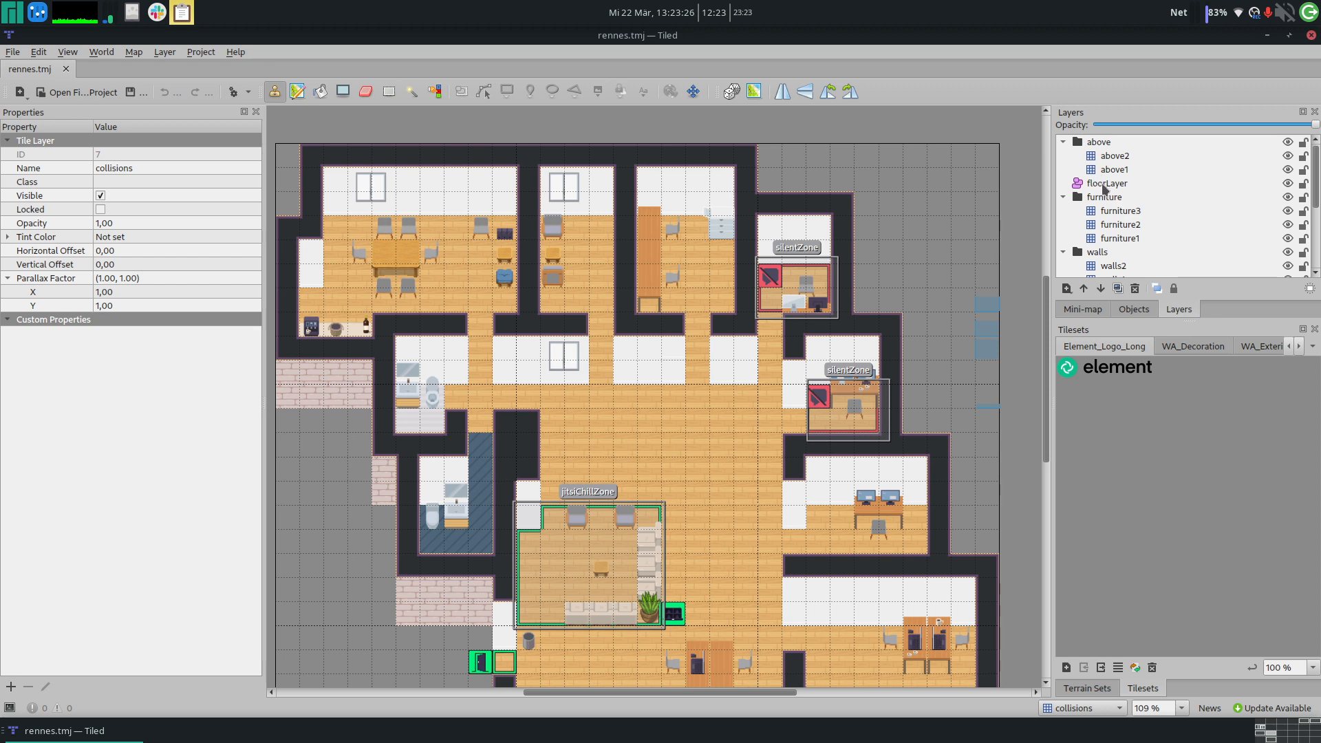
pyautogui.click(1105, 184)
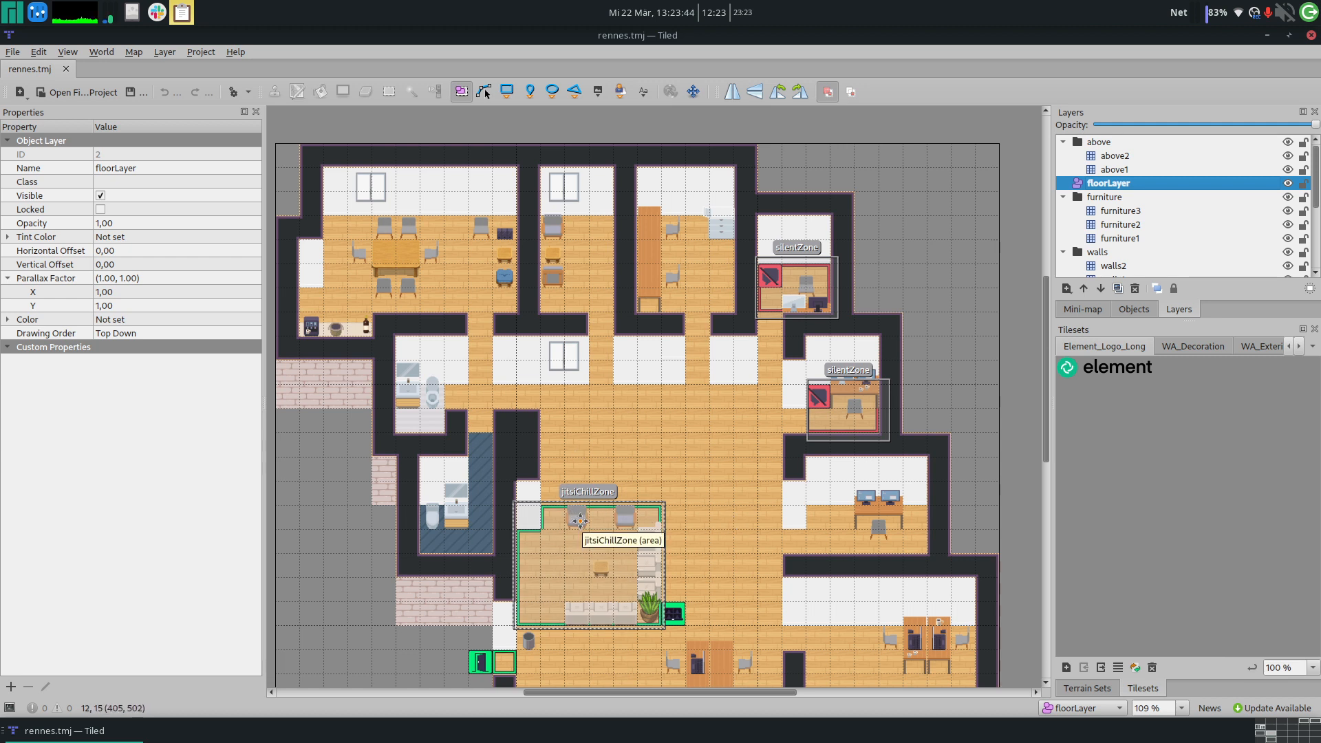
# Step: Examine the properties of the jitsiChillZone and silentZone areas, and clear the selection
pyautogui.click(580, 521)
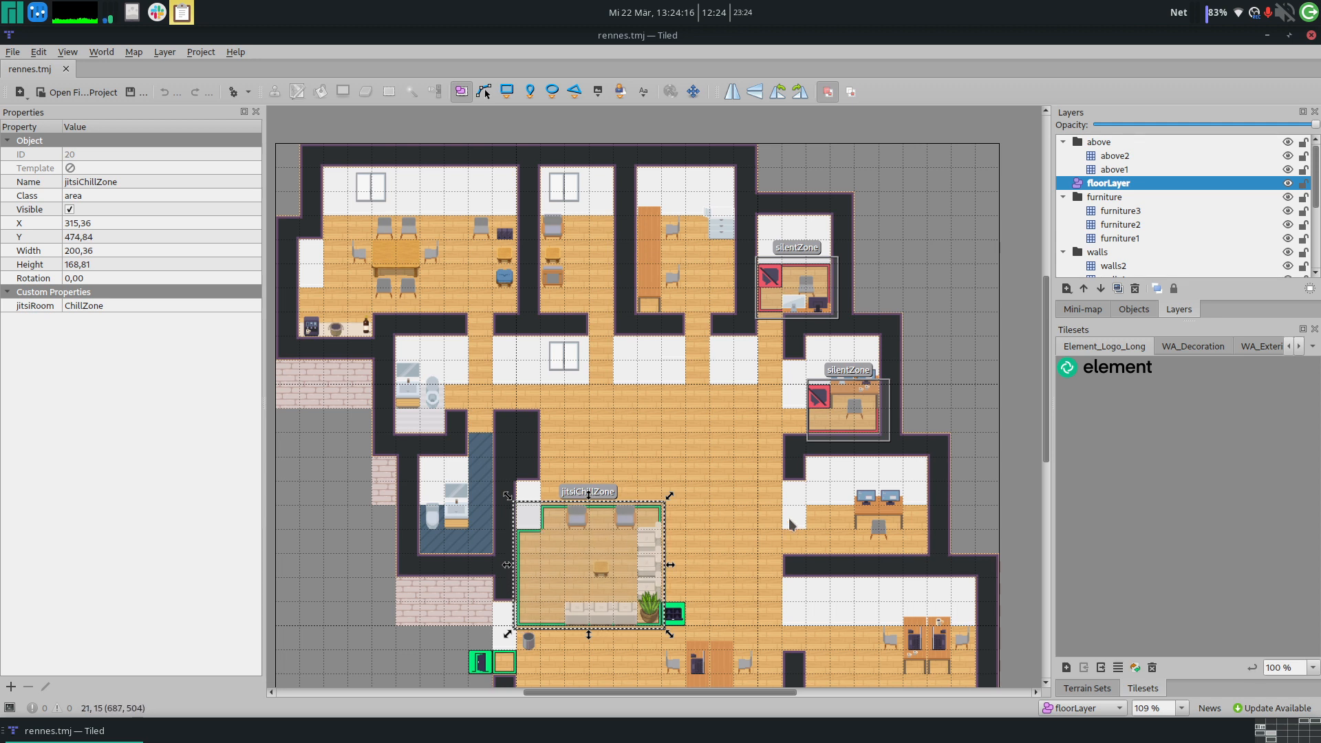
pyautogui.click(783, 298)
pyautogui.click(874, 412)
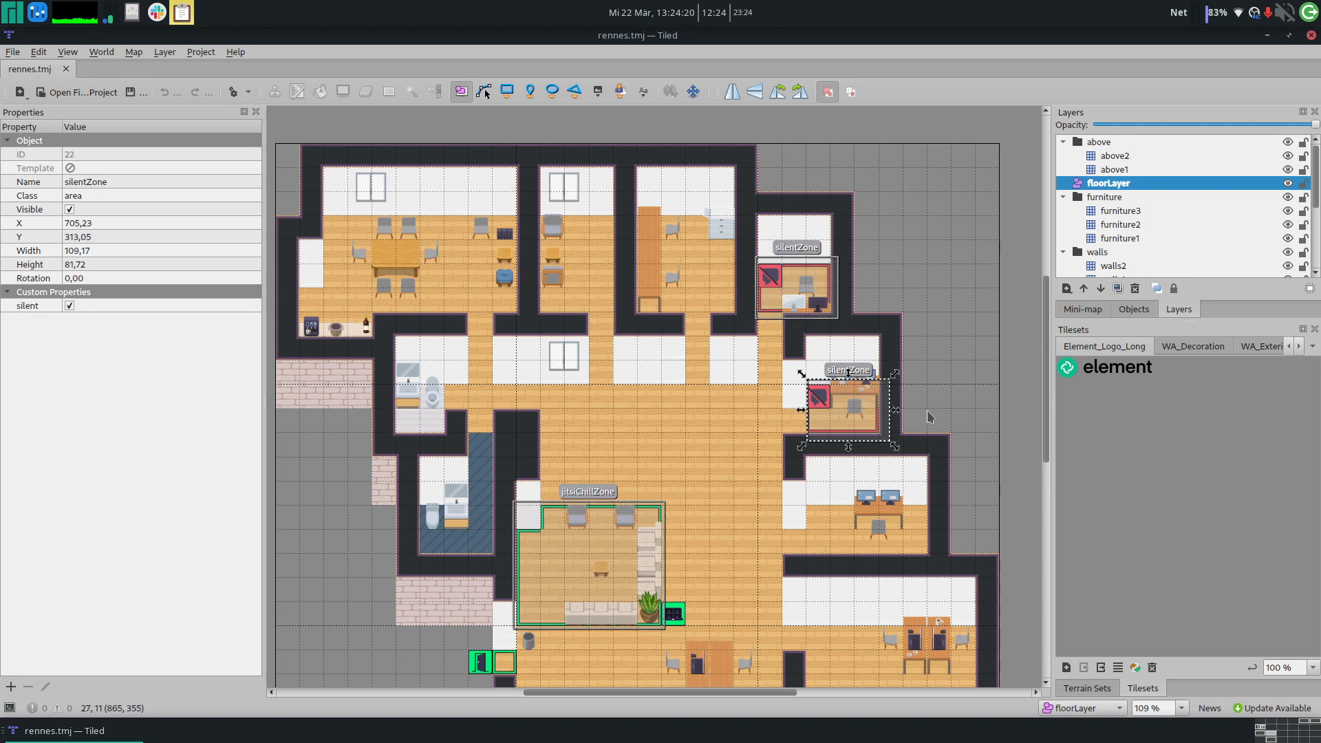
pyautogui.click(936, 417)
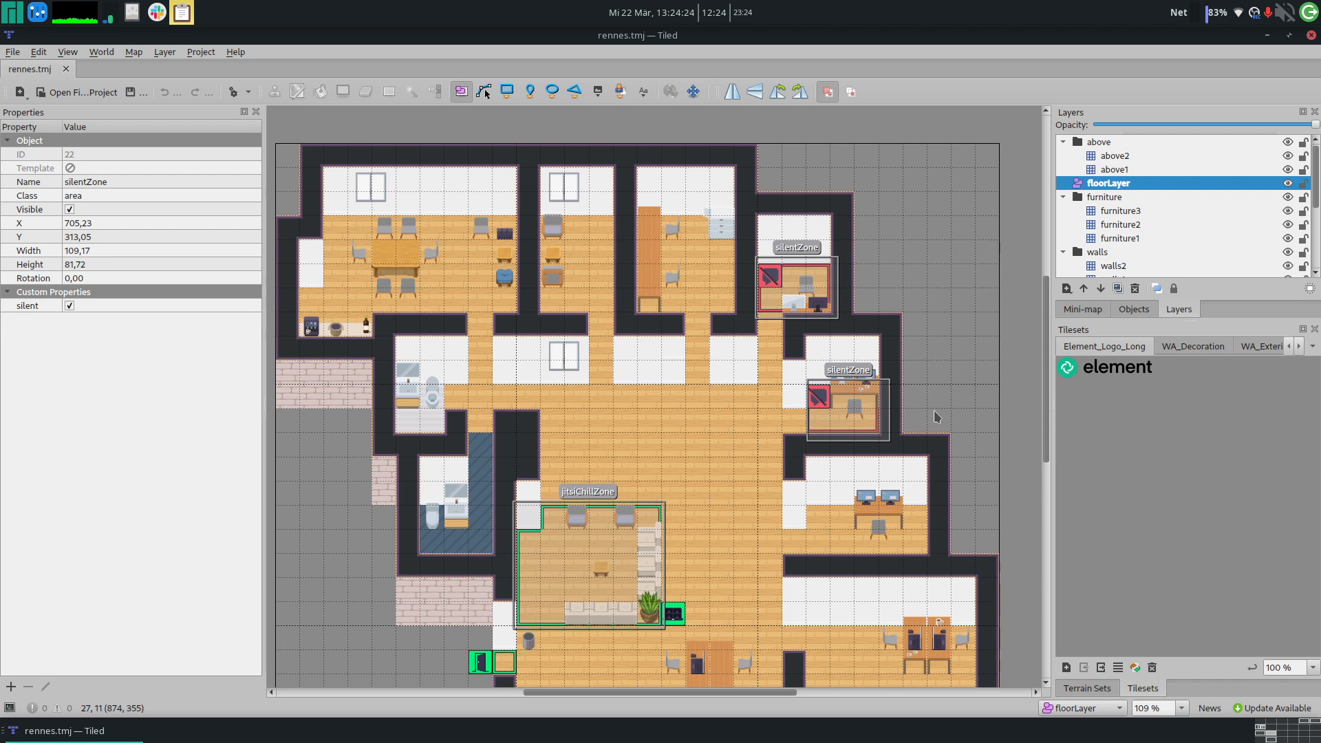
# Step: Check the circled rooms in the reference image rennes-new-areas.png and return to Tiled
pyautogui.press('alt')
pyautogui.hotkey('alt', 'Tab')
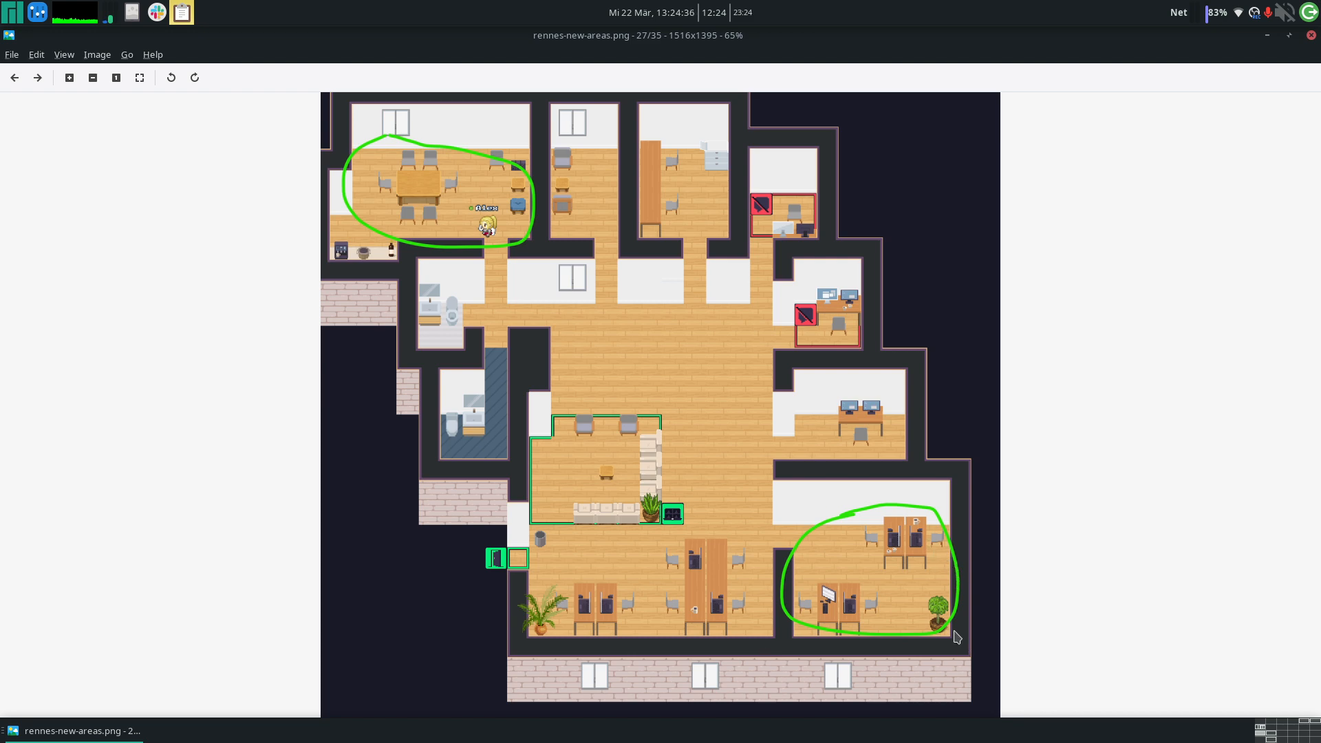
pyautogui.hotkey('alt', 'Tab')
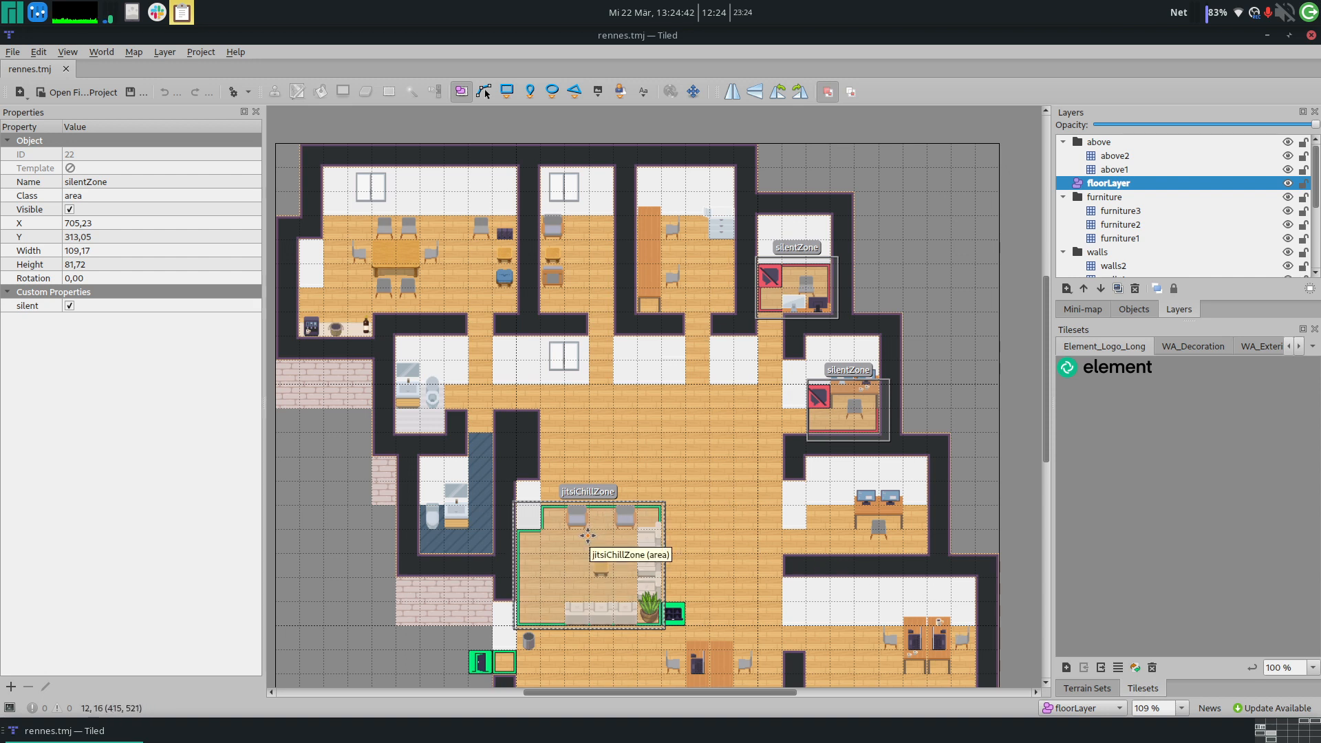
# Step: Duplicate the jitsiChillZone area and fit the copy over the map's upper-left kitchen room, about 299 by 169 in size
pyautogui.click(587, 535)
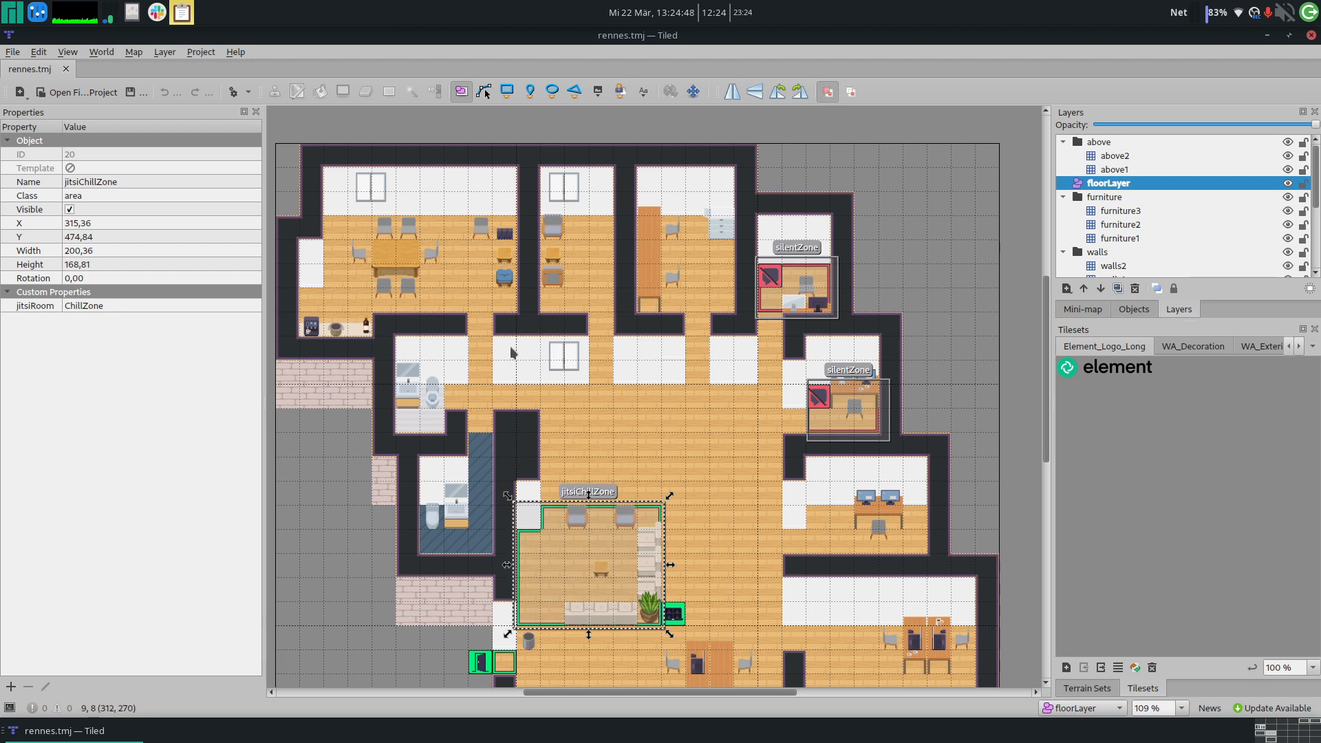
pyautogui.hotkey('ctrl', 'v')
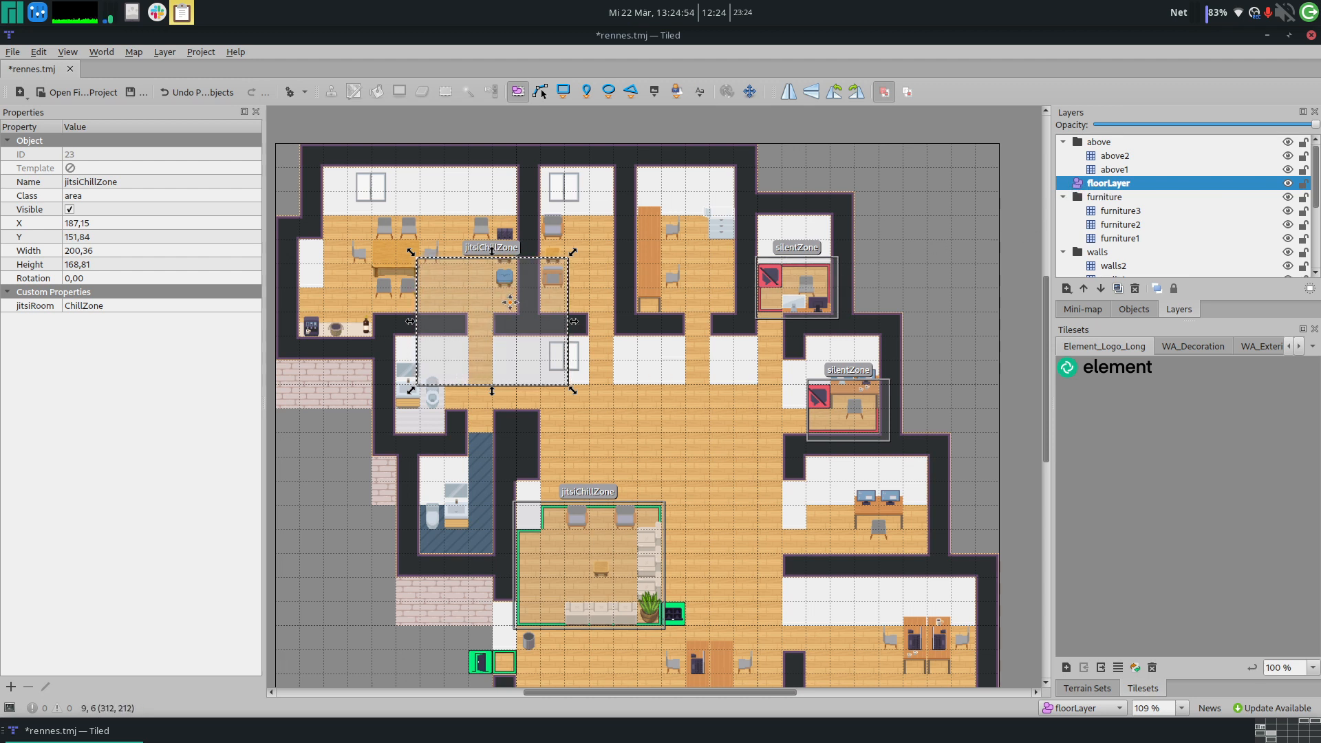
pyautogui.moveTo(509, 302); pyautogui.dragTo(386, 242)
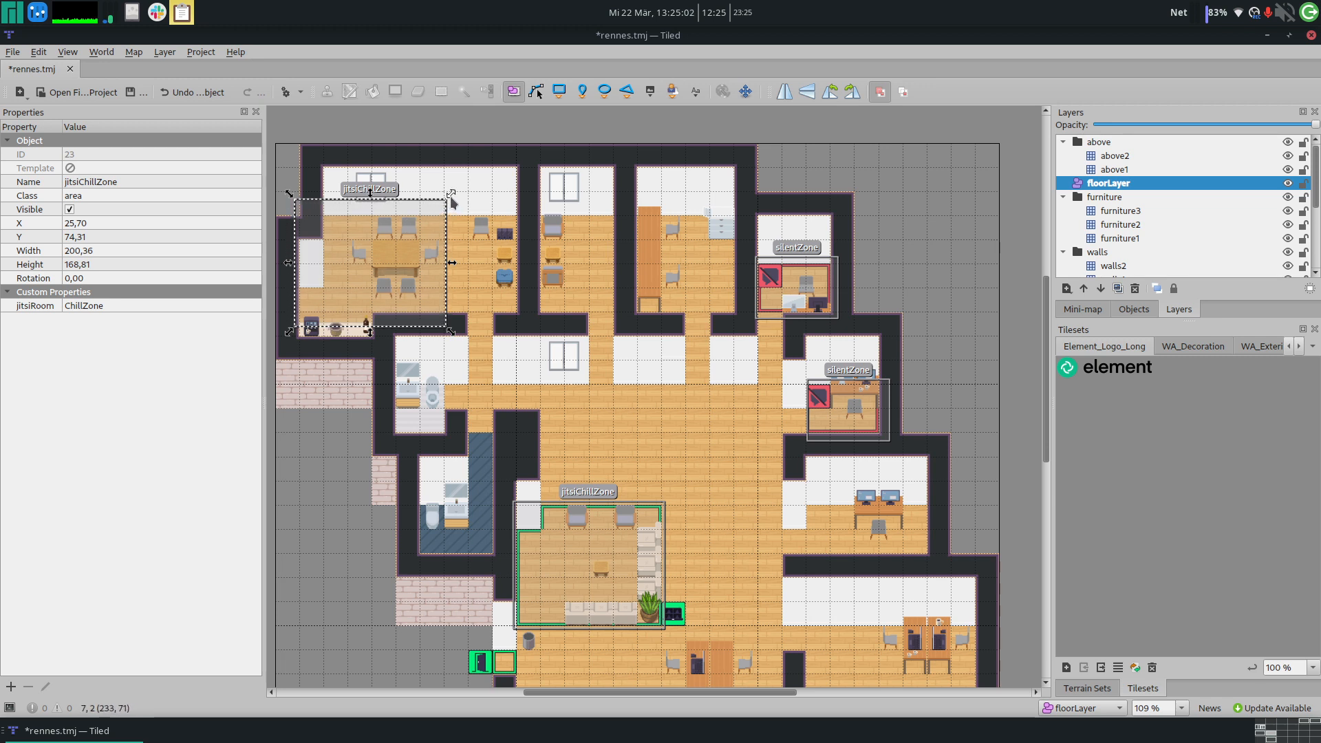
pyautogui.moveTo(451, 196); pyautogui.dragTo(527, 214)
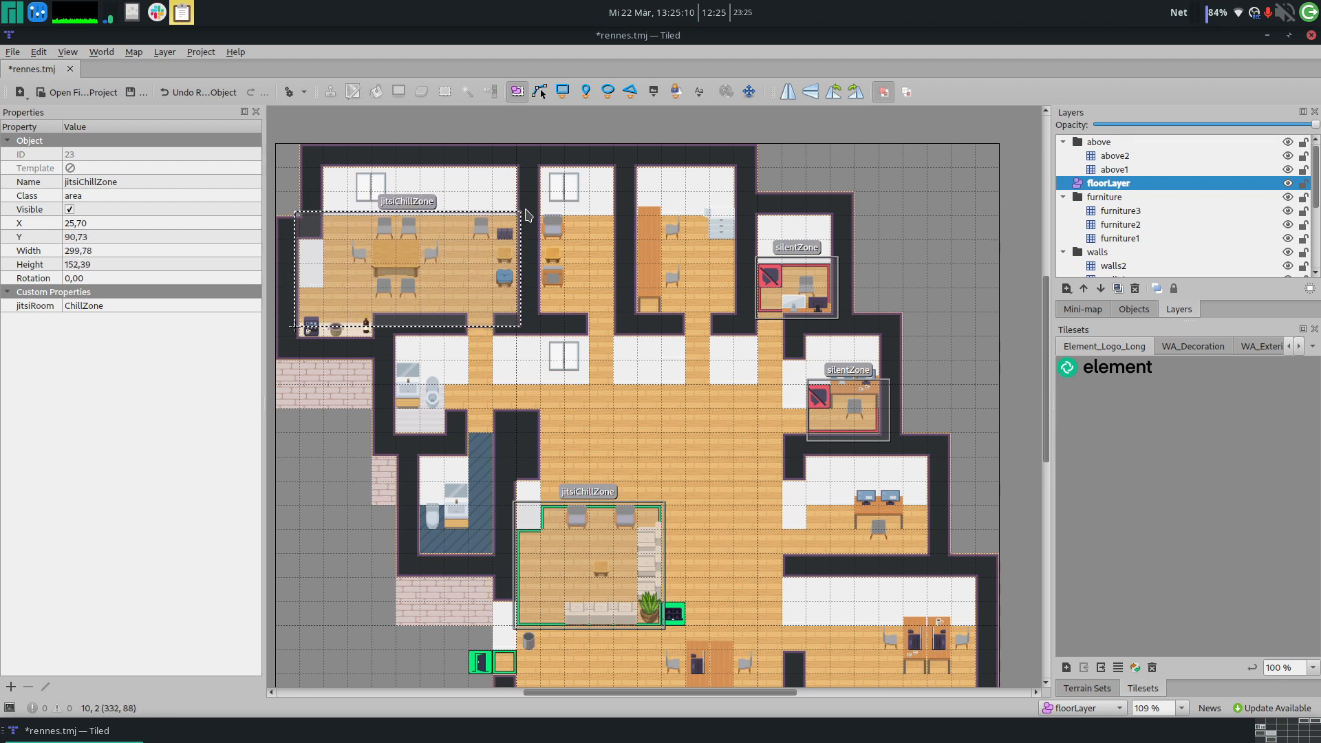
pyautogui.moveTo(526, 214); pyautogui.dragTo(526, 212)
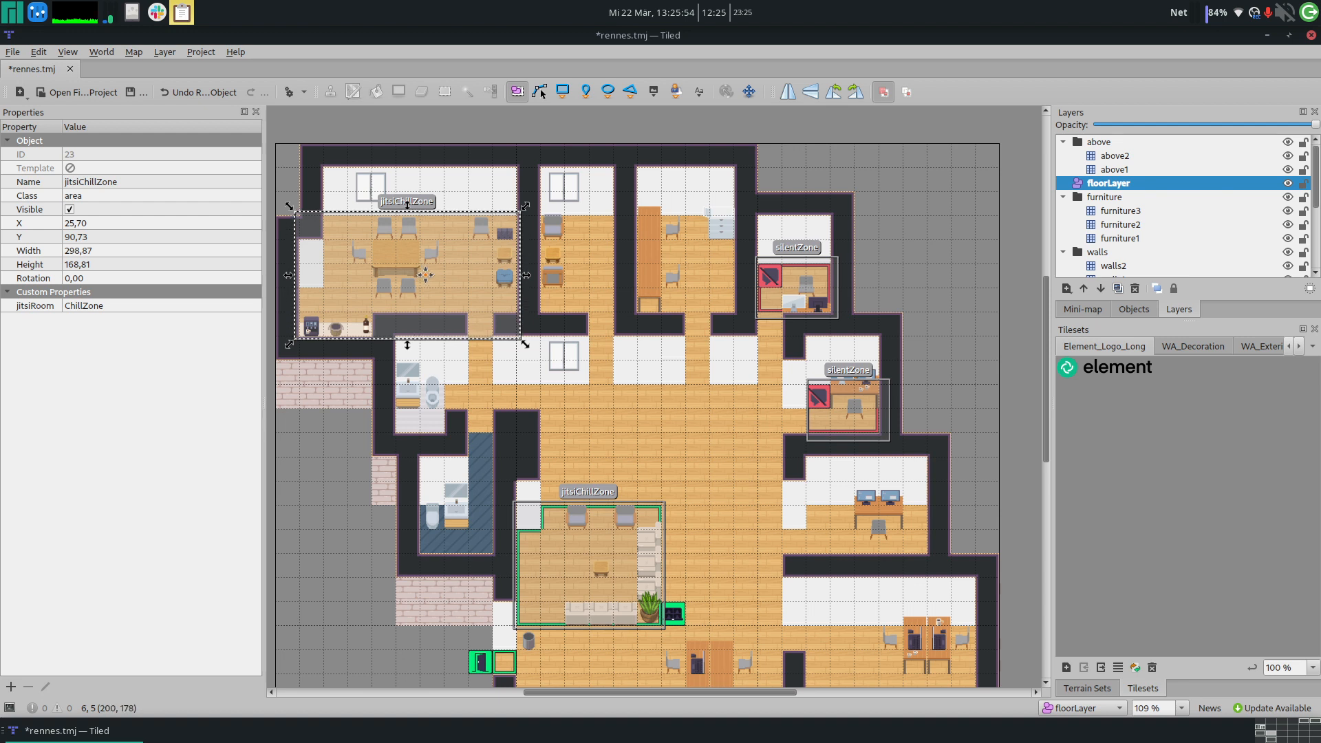
# Step: Rename the copied area over the kitchen room as jitsiKitchen
pyautogui.click(103, 182)
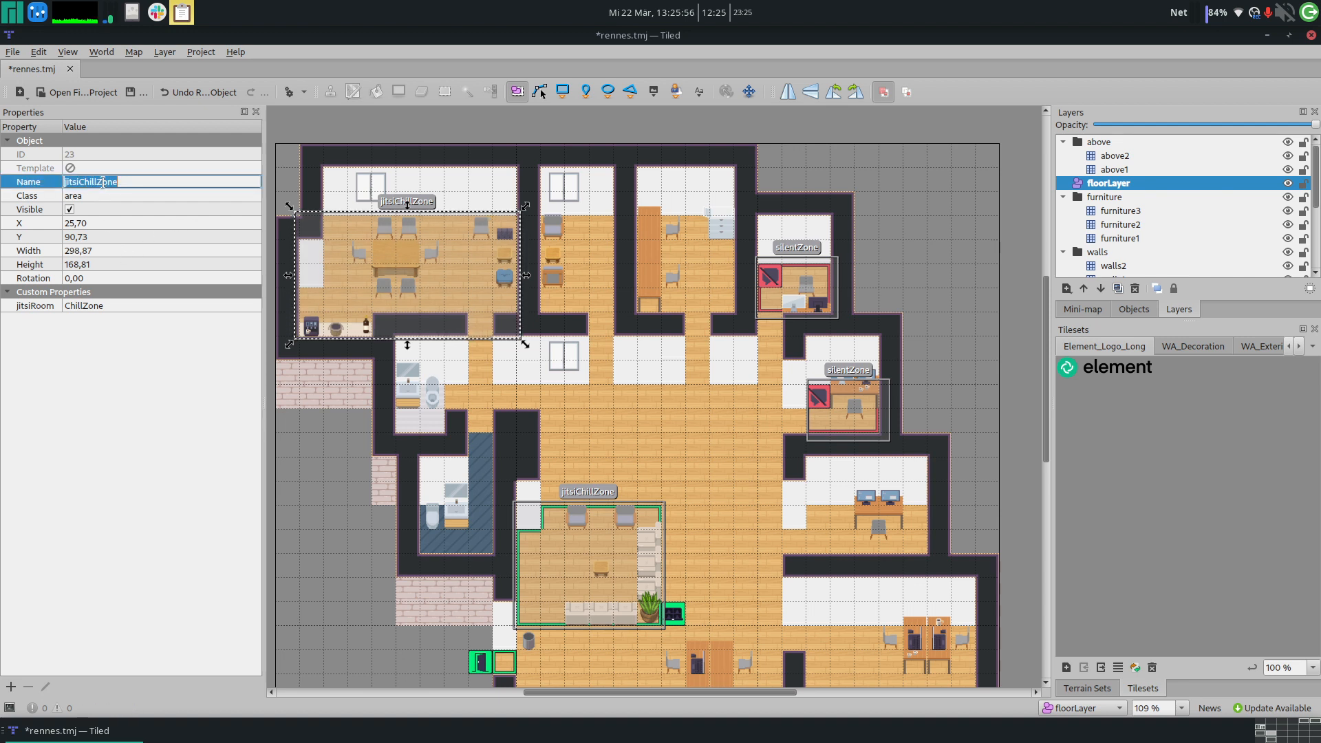
pyautogui.click(121, 182)
pyautogui.press('BackSpace')
pyautogui.press('BackSpace')
pyautogui.press('BackSpace')
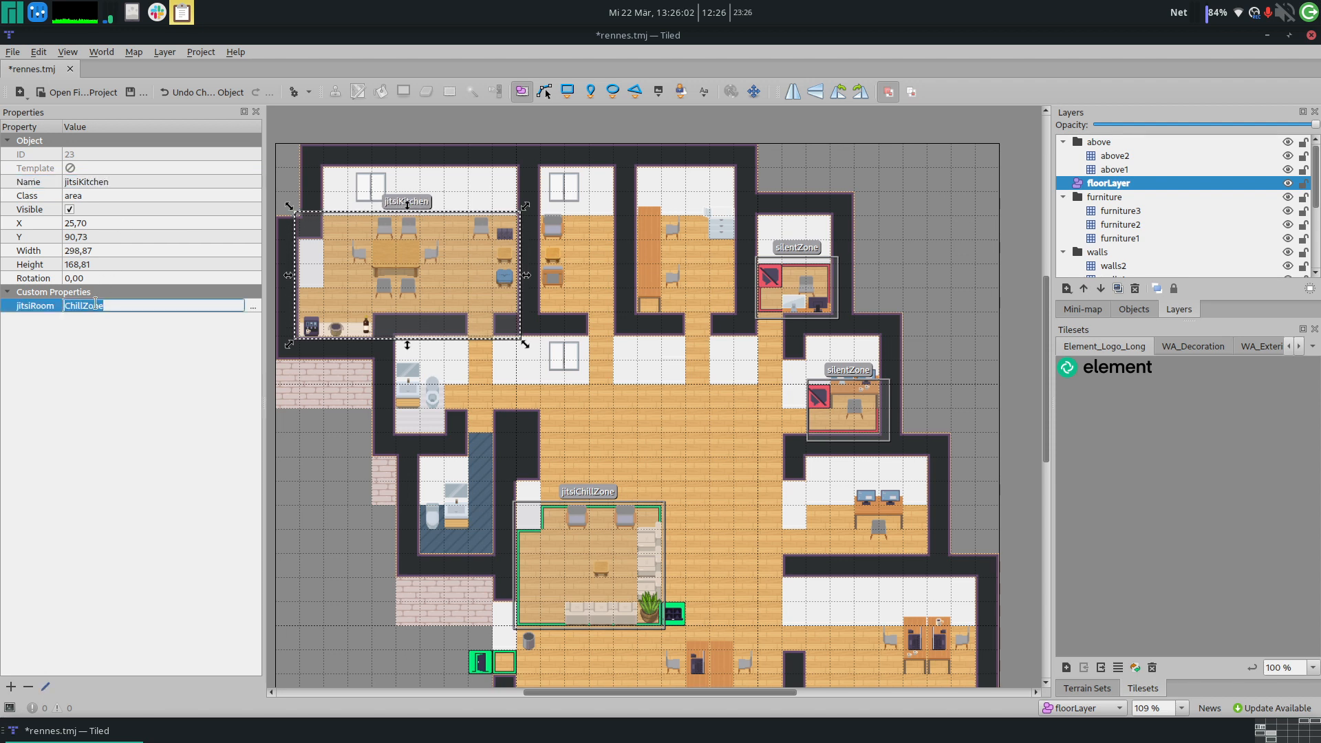
# Step: Set the kitchen area's jitsiRoom property to RennesKitchen
pyautogui.write('Kitchen')
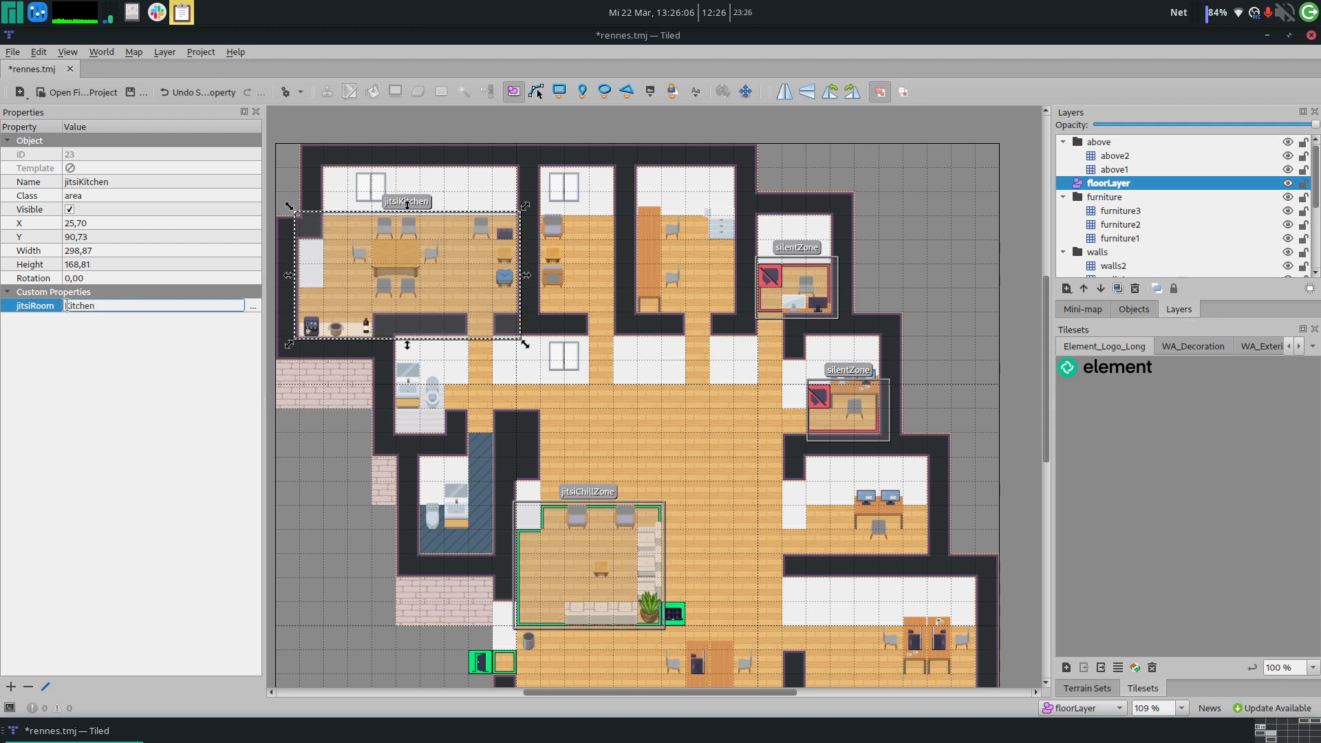
pyautogui.write('Rennes')
pyautogui.click(82, 183)
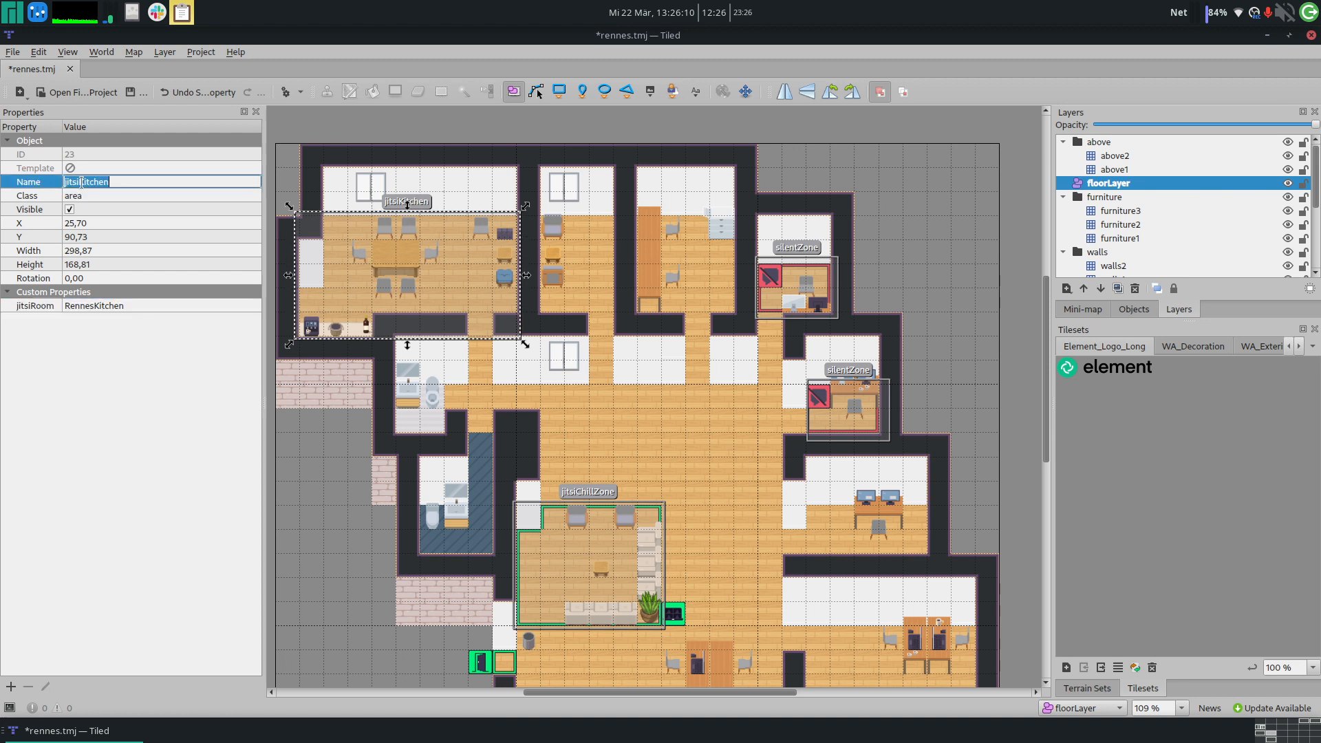
pyautogui.click(177, 346)
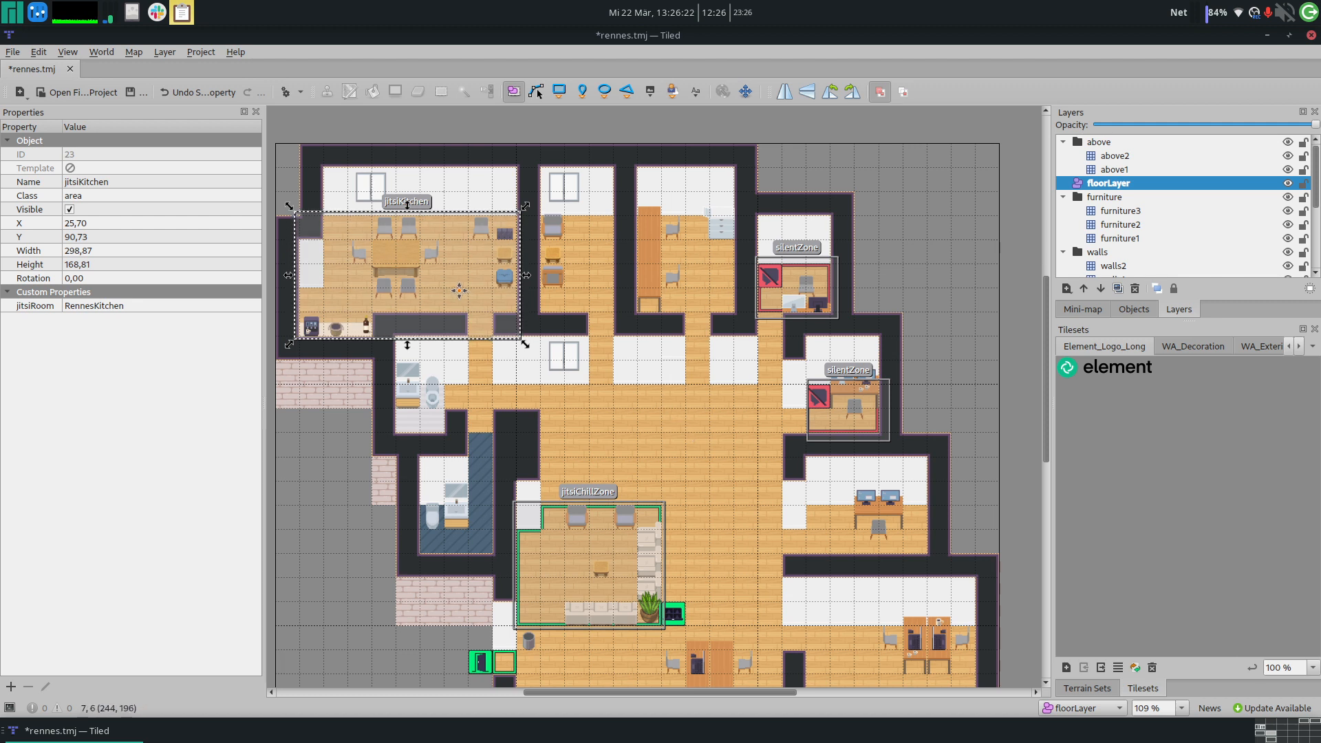
# Step: Duplicate the jitsiKitchen area and fit the copy over the map's lower-right corner office, about 236 by 172 in size
pyautogui.hotkey('ctrl', 'v')
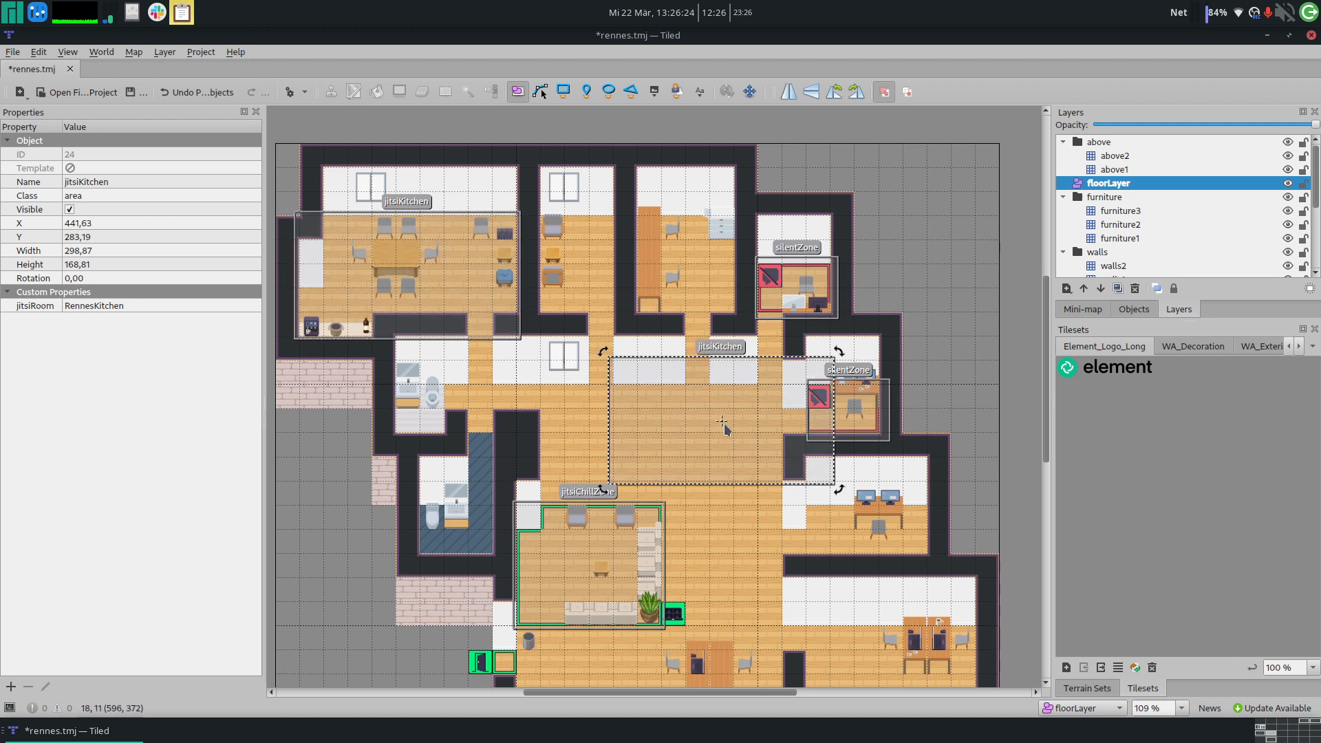
pyautogui.click(795, 469)
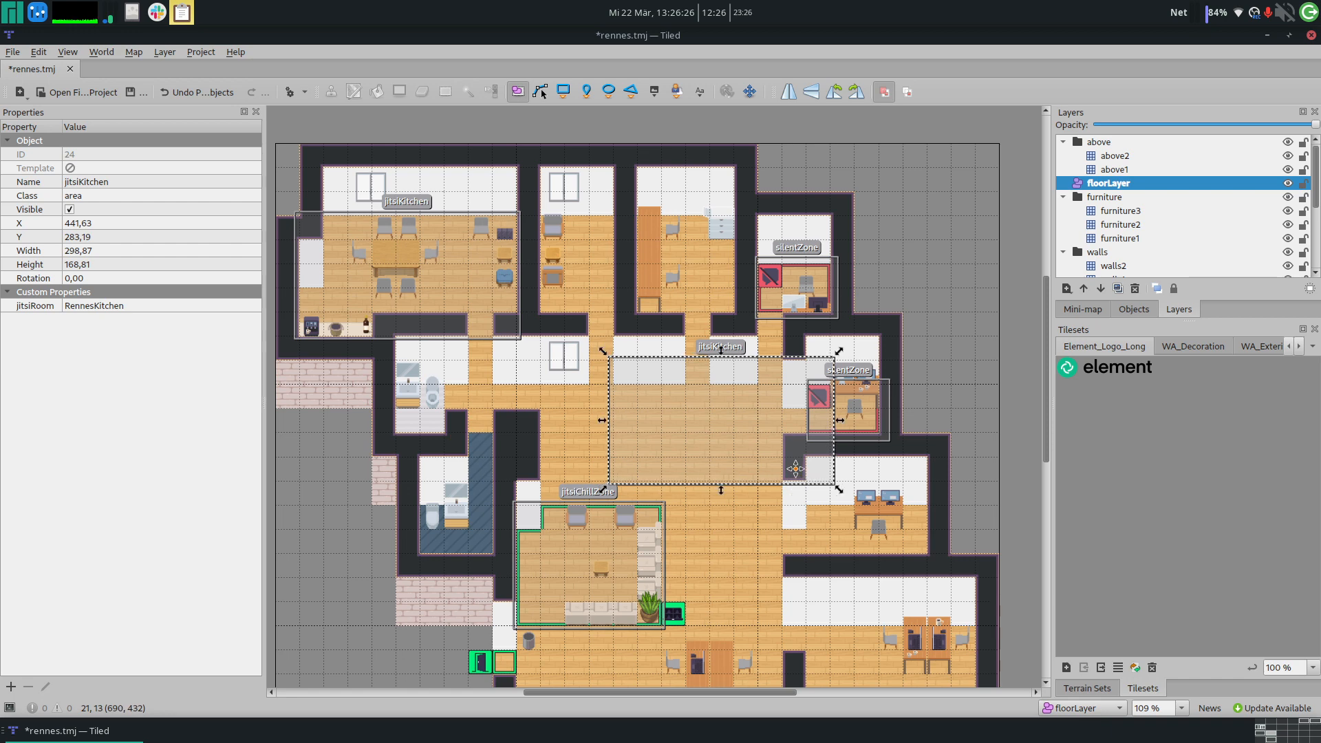
pyautogui.moveTo(795, 469); pyautogui.dragTo(987, 651)
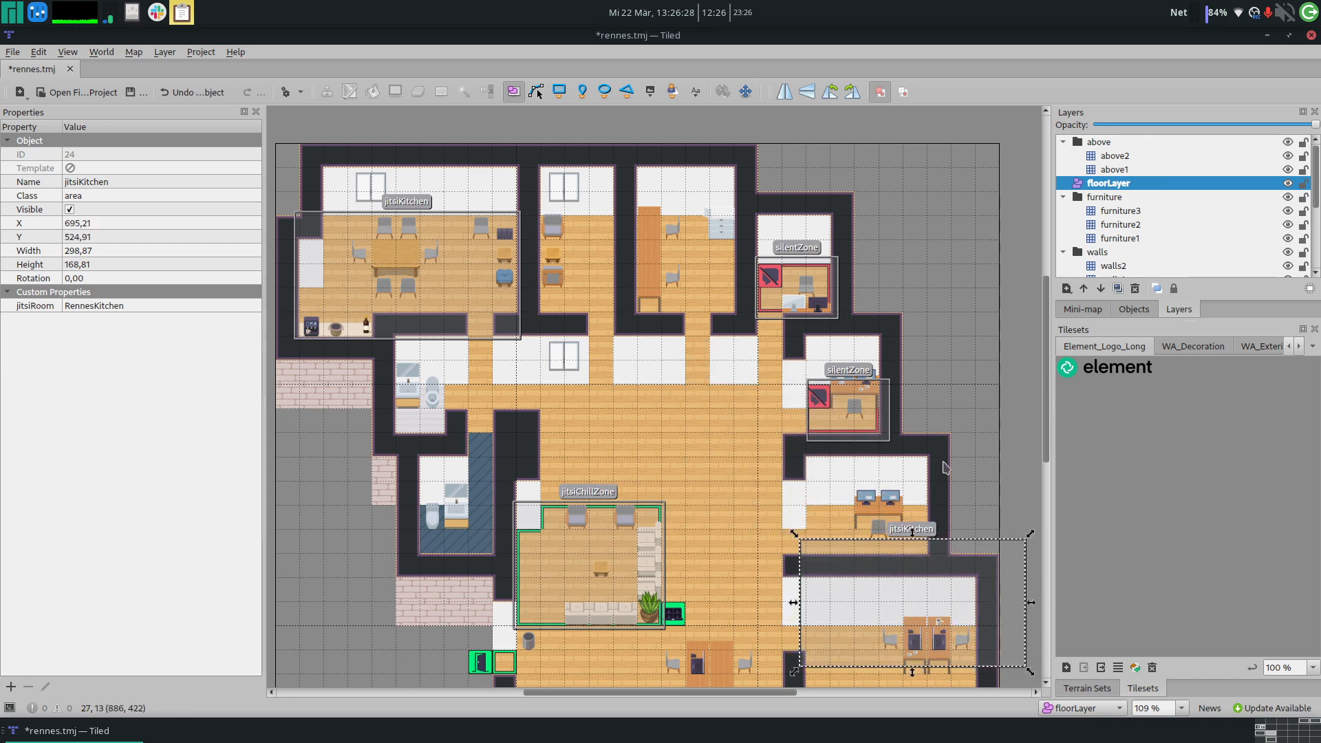
pyautogui.scroll(-3, 946, 468)
pyautogui.moveTo(897, 383); pyautogui.dragTo(852, 474)
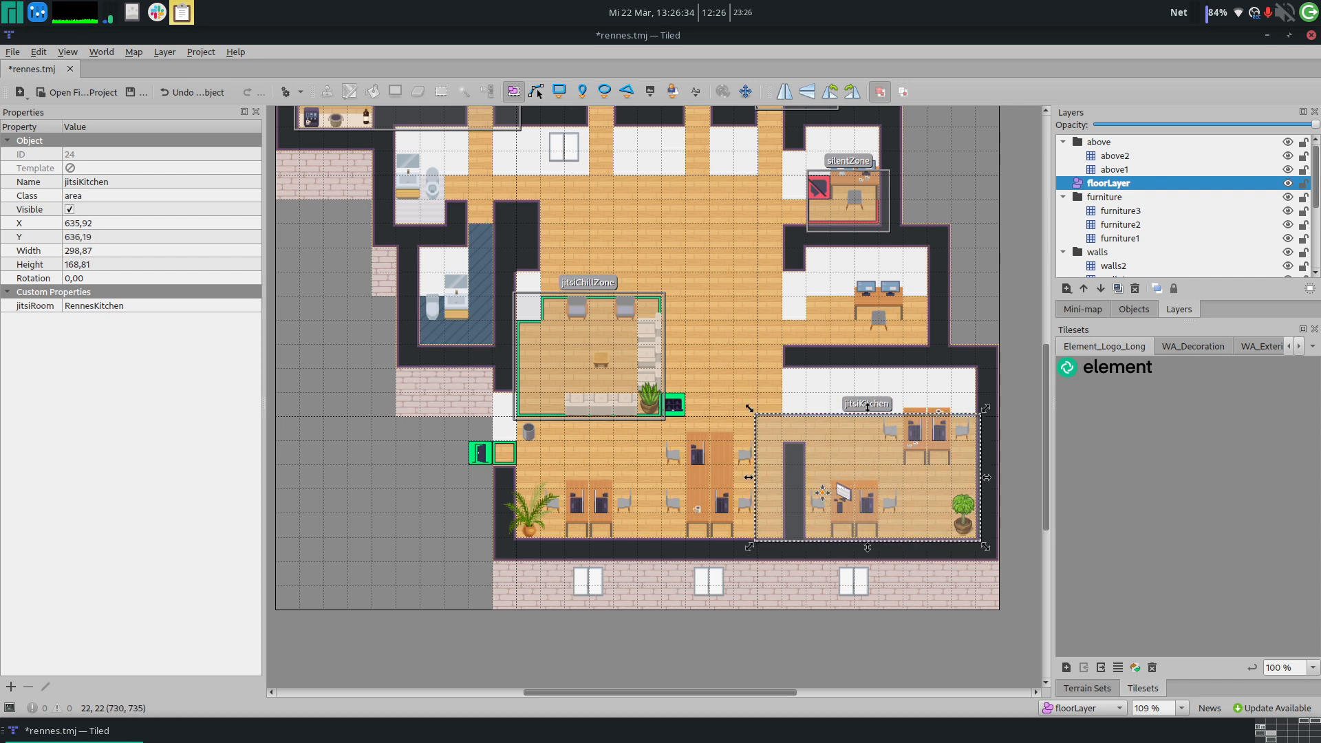
pyautogui.moveTo(750, 547); pyautogui.dragTo(800, 551)
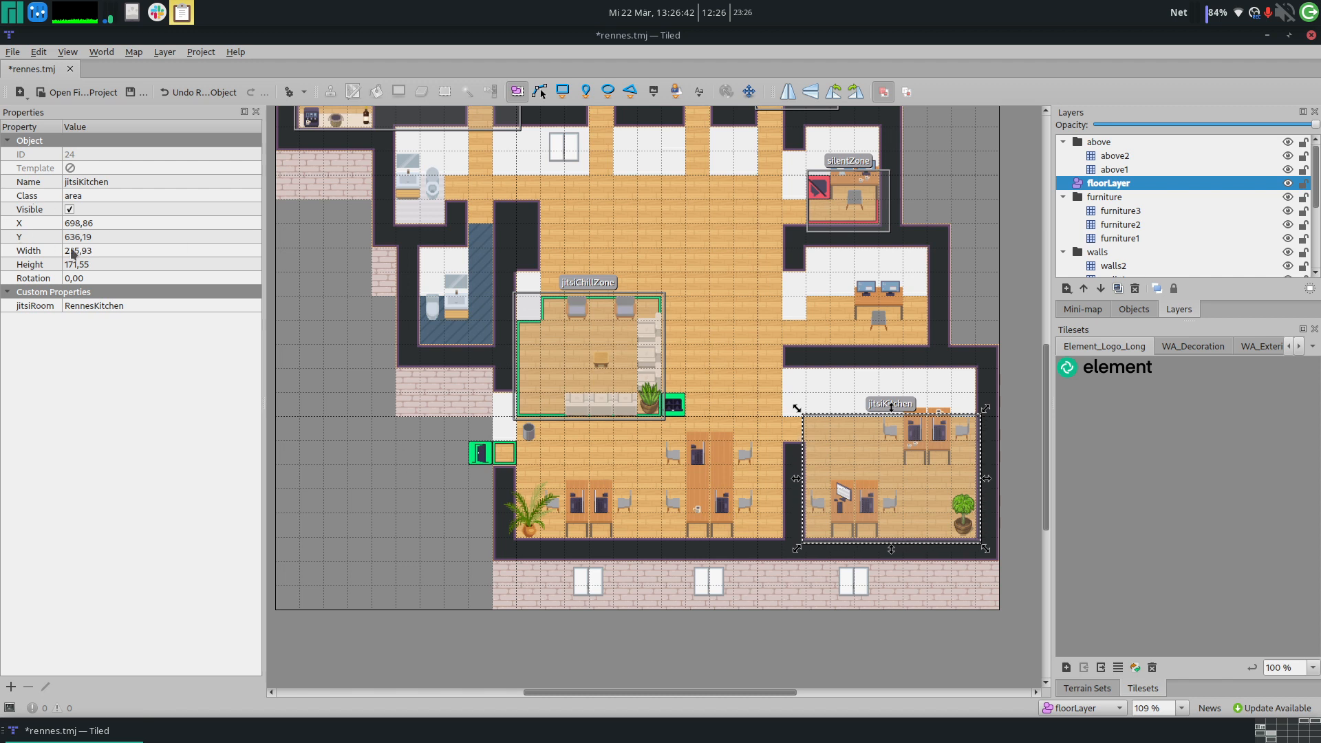
# Step: Set the corner office area's jitsiRoom property to RennesCornerOffice
pyautogui.click(136, 306)
pyautogui.press('BackSpace')
pyautogui.press('BackSpace')
pyautogui.press('BackSpace')
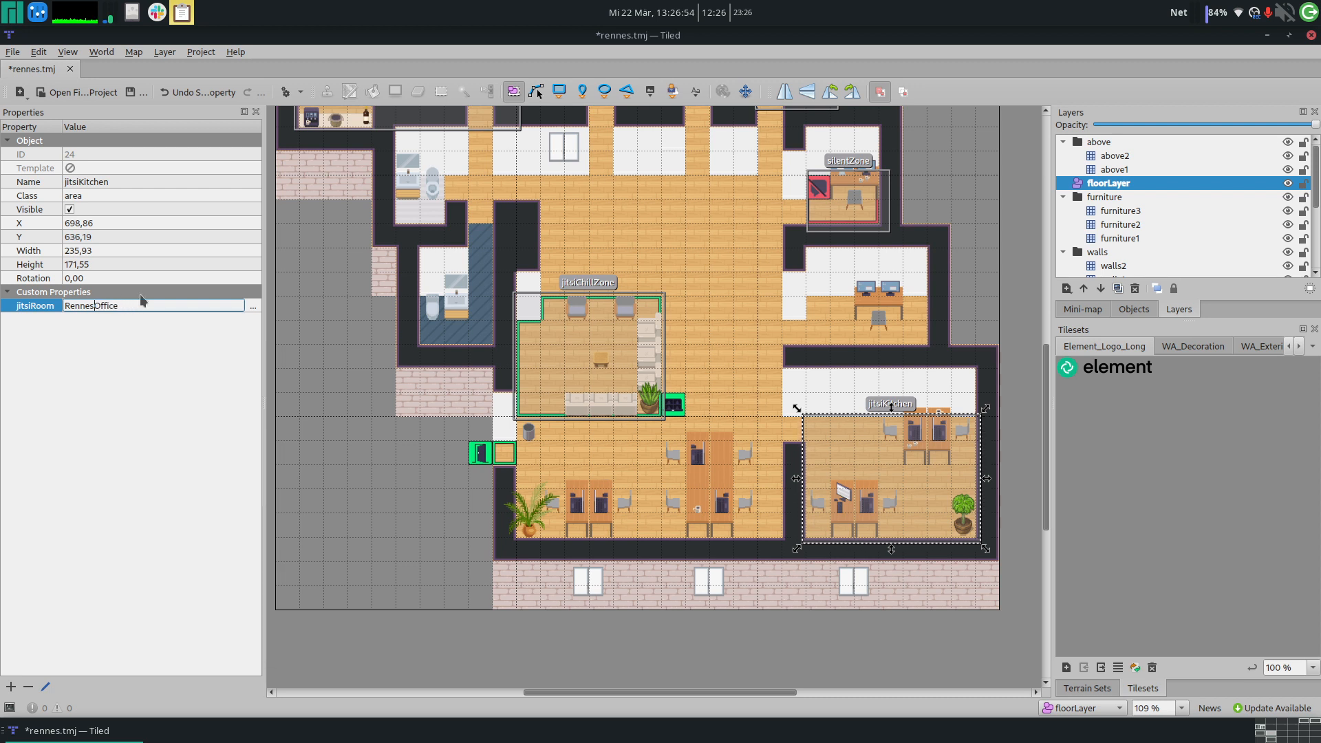
pyautogui.write('ner')
# Step: Rename the copied area over the corner office as jitsiCornerOffice
pyautogui.click(108, 181)
pyautogui.click(118, 182)
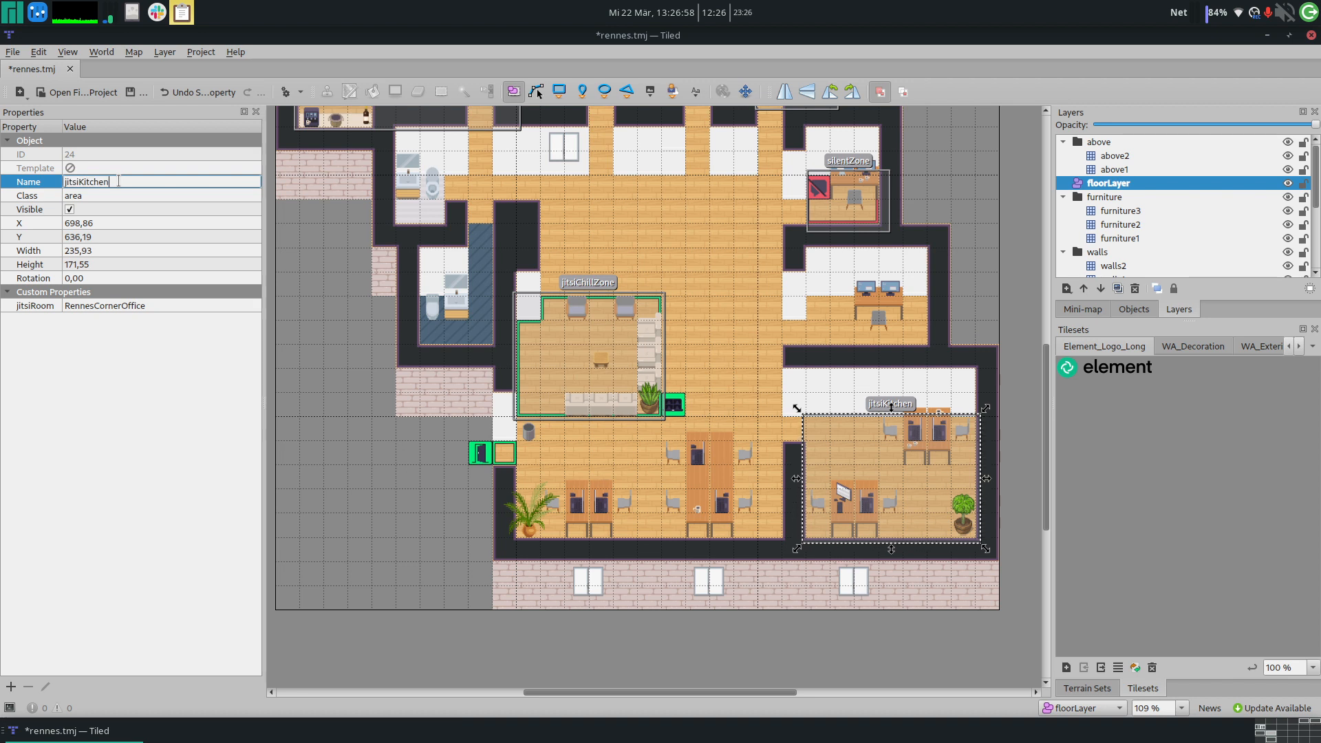
pyautogui.press('BackSpace')
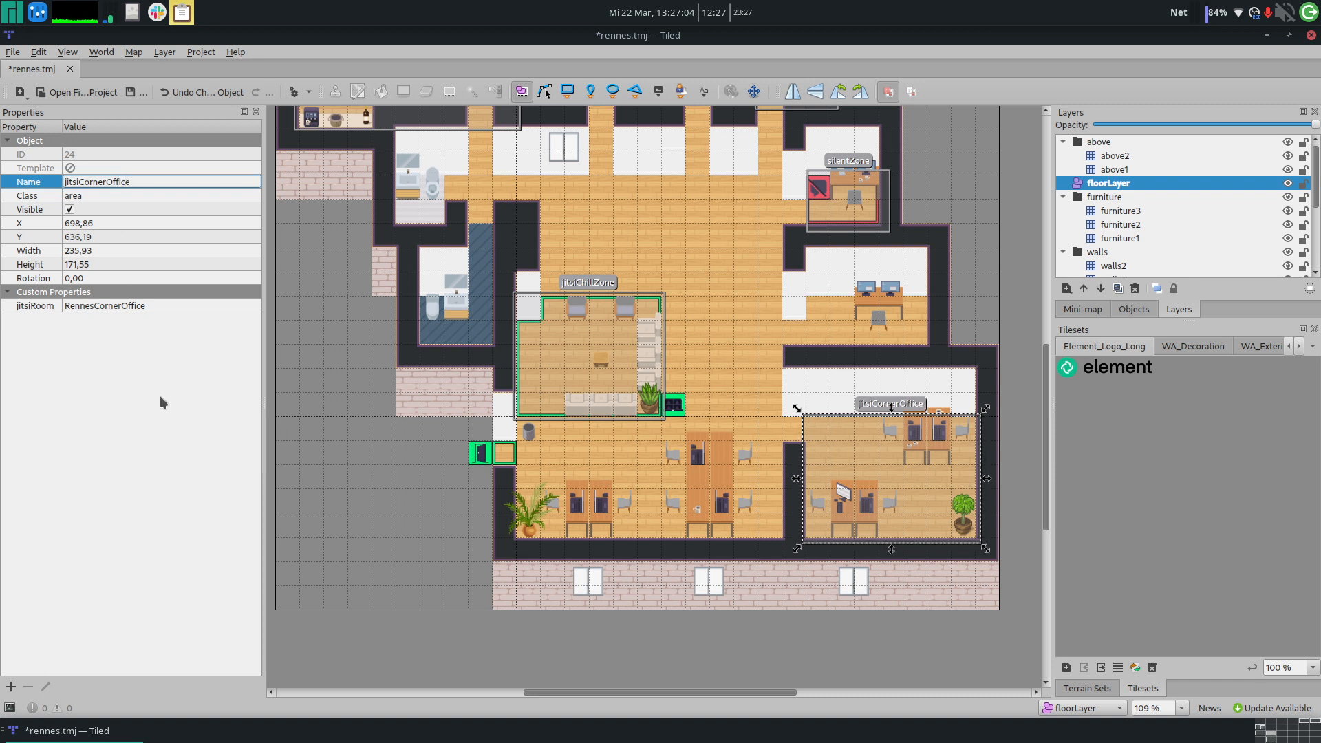
pyautogui.click(197, 463)
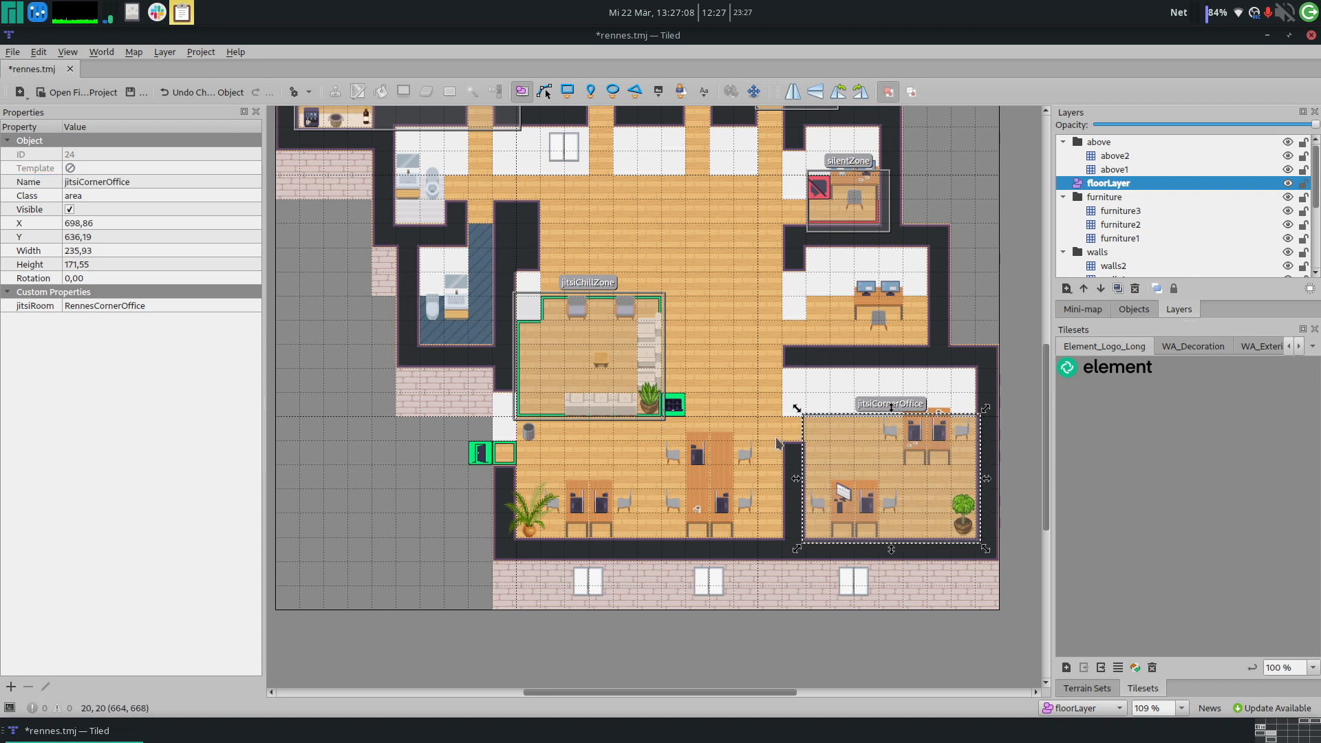
# Step: Make the floor2 tile layer in the floor group the active layer
pyautogui.scroll(3, 784, 444)
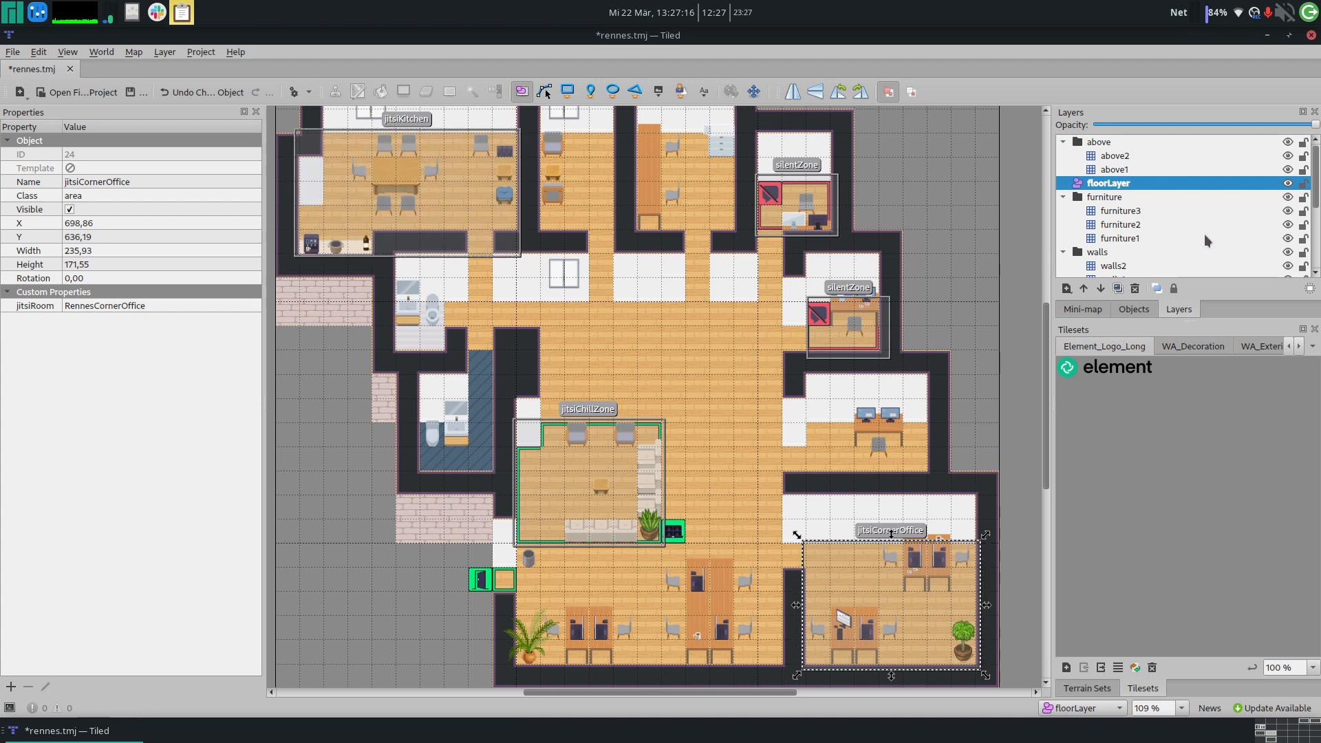
pyautogui.scroll(-1, 1205, 240)
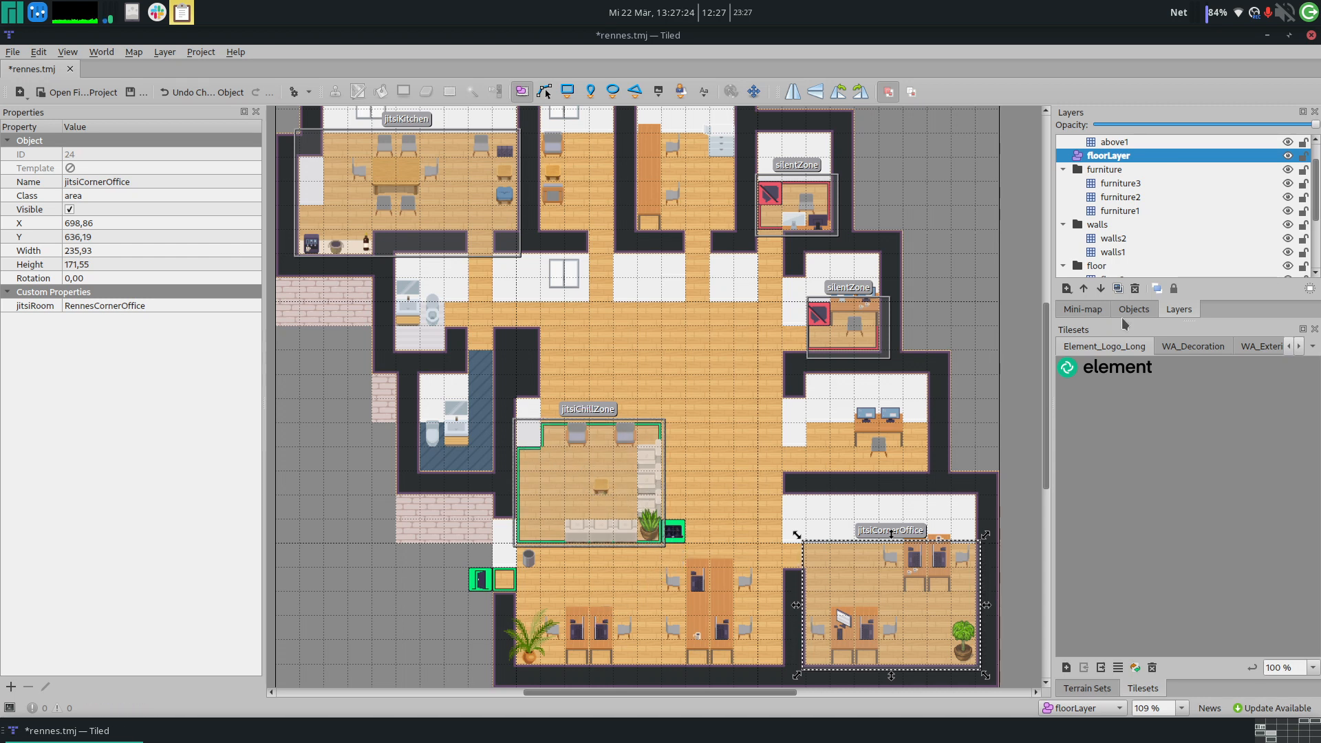
pyautogui.scroll(-1, 1110, 238)
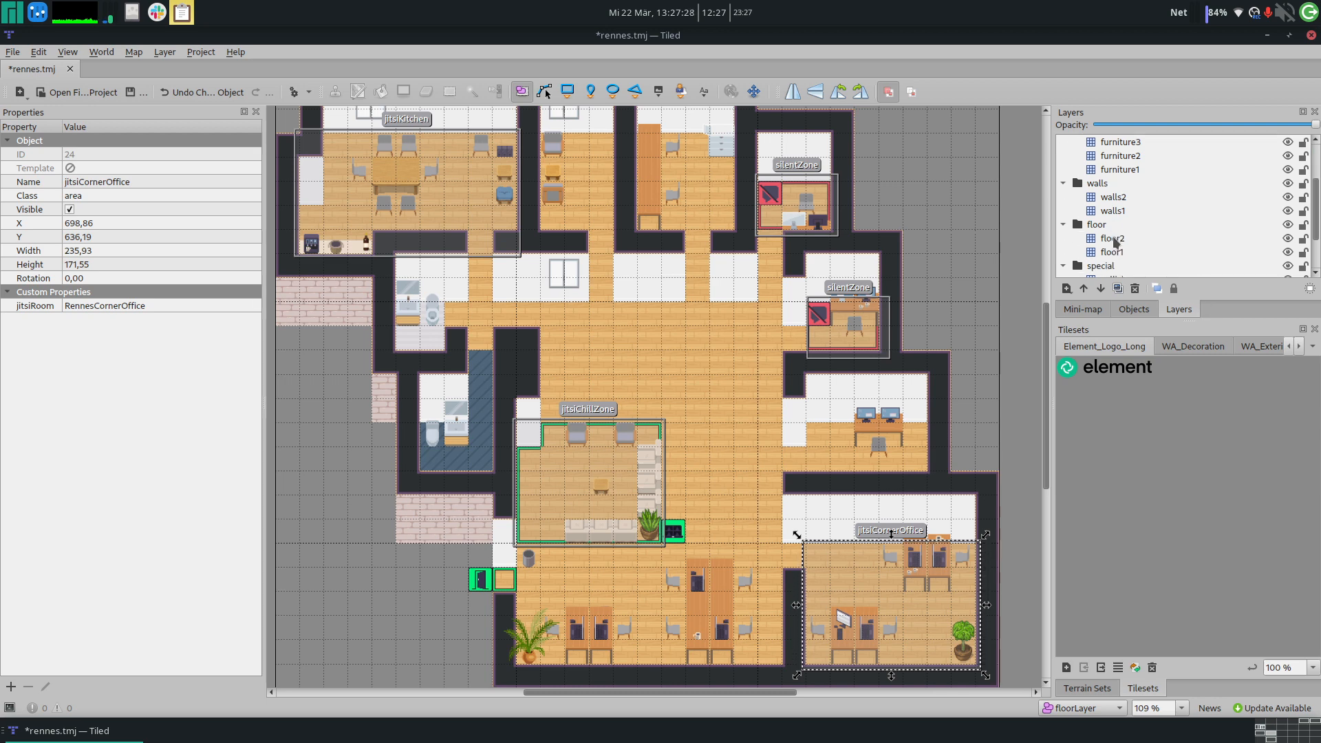
pyautogui.click(1113, 239)
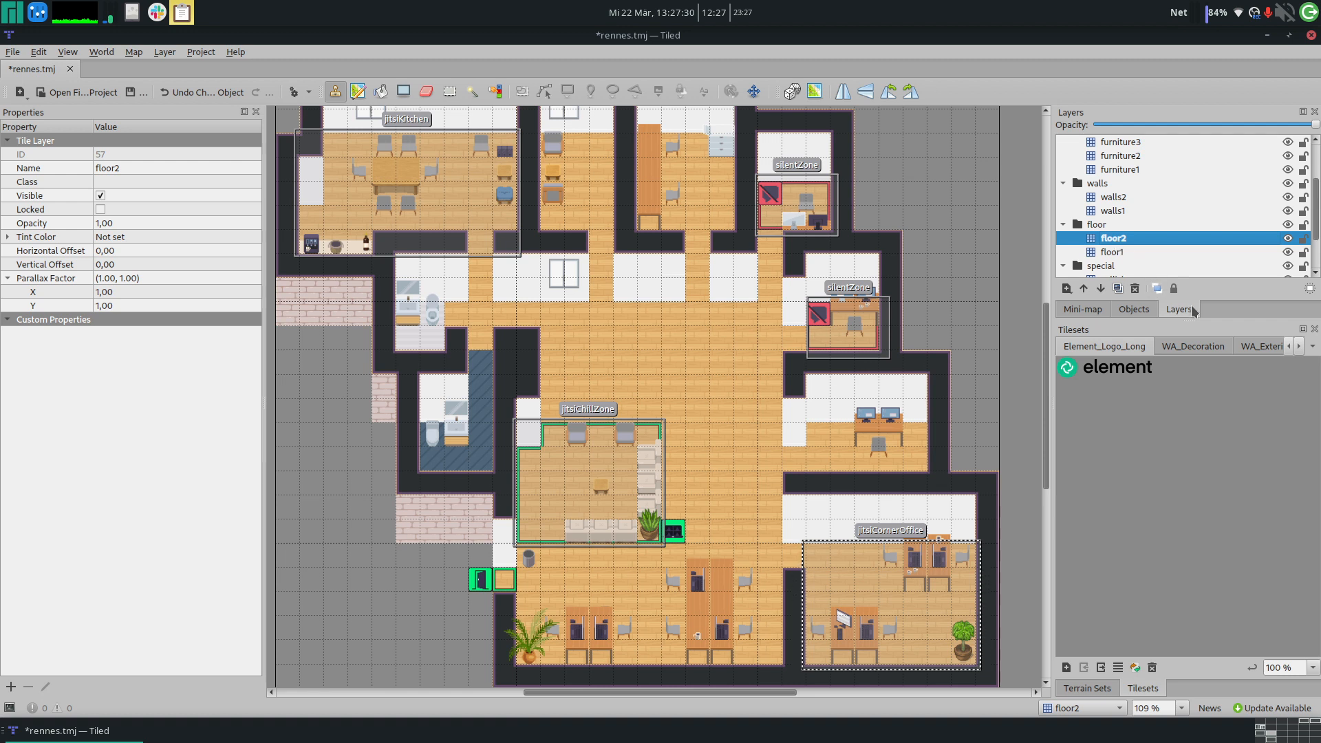
# Step: Look through the WA_Room_Builder and WA_Other_Furniture tilesets for tiles to mark the meeting zone's border
pyautogui.click(1300, 347)
pyautogui.click(1300, 346)
pyautogui.click(1300, 347)
pyautogui.click(1300, 347)
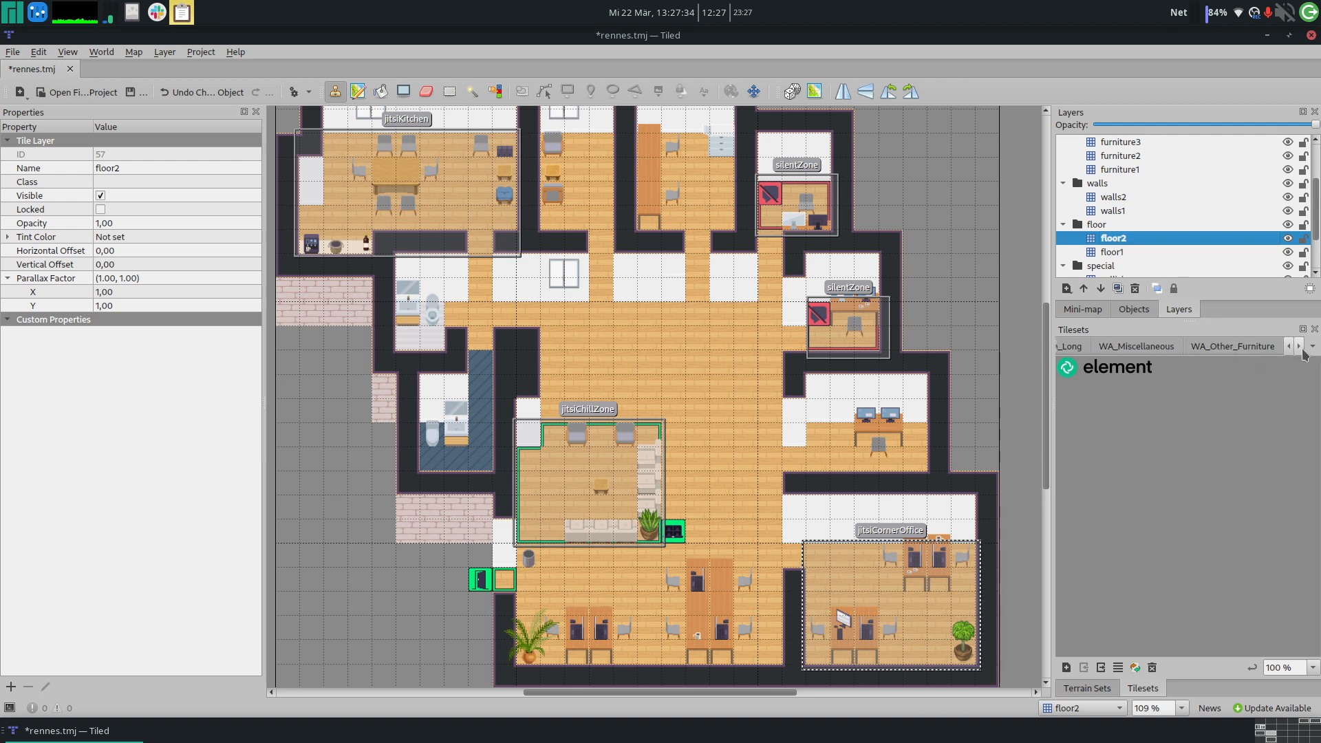
pyautogui.click(1300, 347)
pyautogui.click(1269, 353)
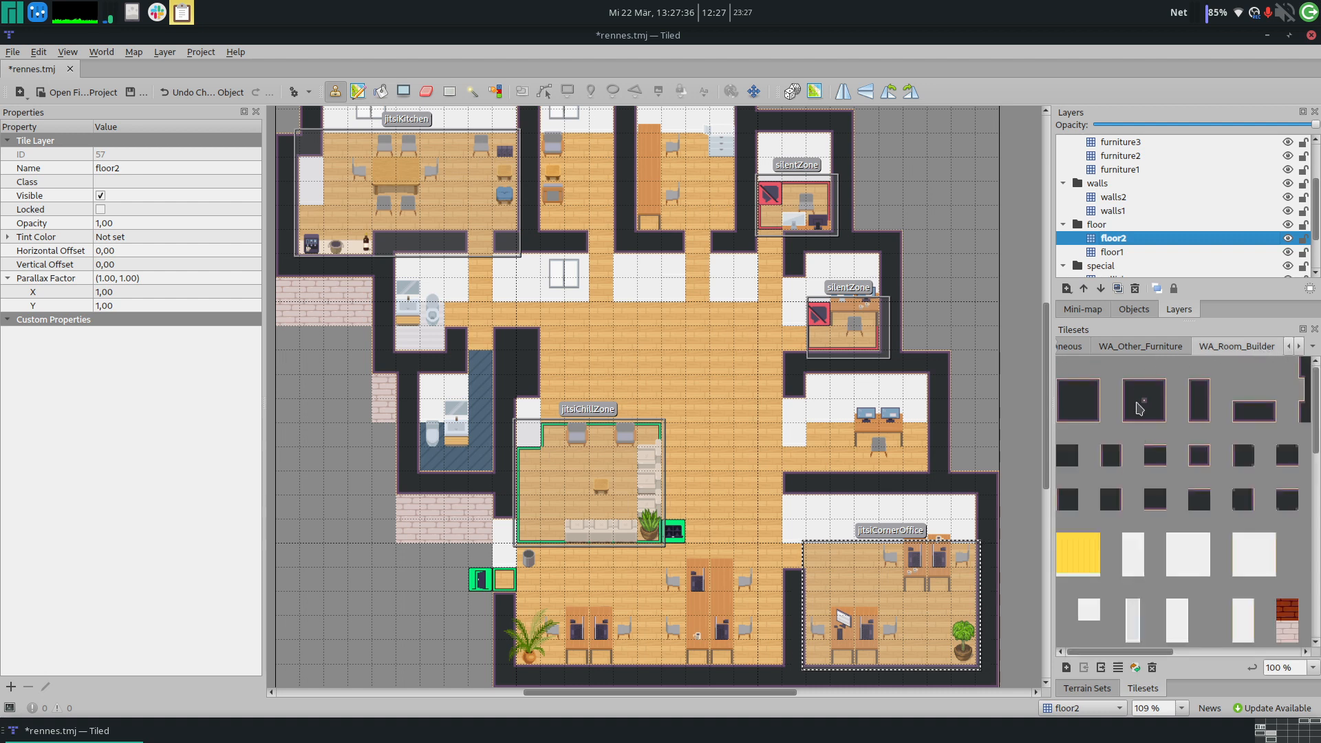
pyautogui.scroll(-2, 1143, 437)
pyautogui.scroll(-2, 1144, 437)
pyautogui.click(1173, 351)
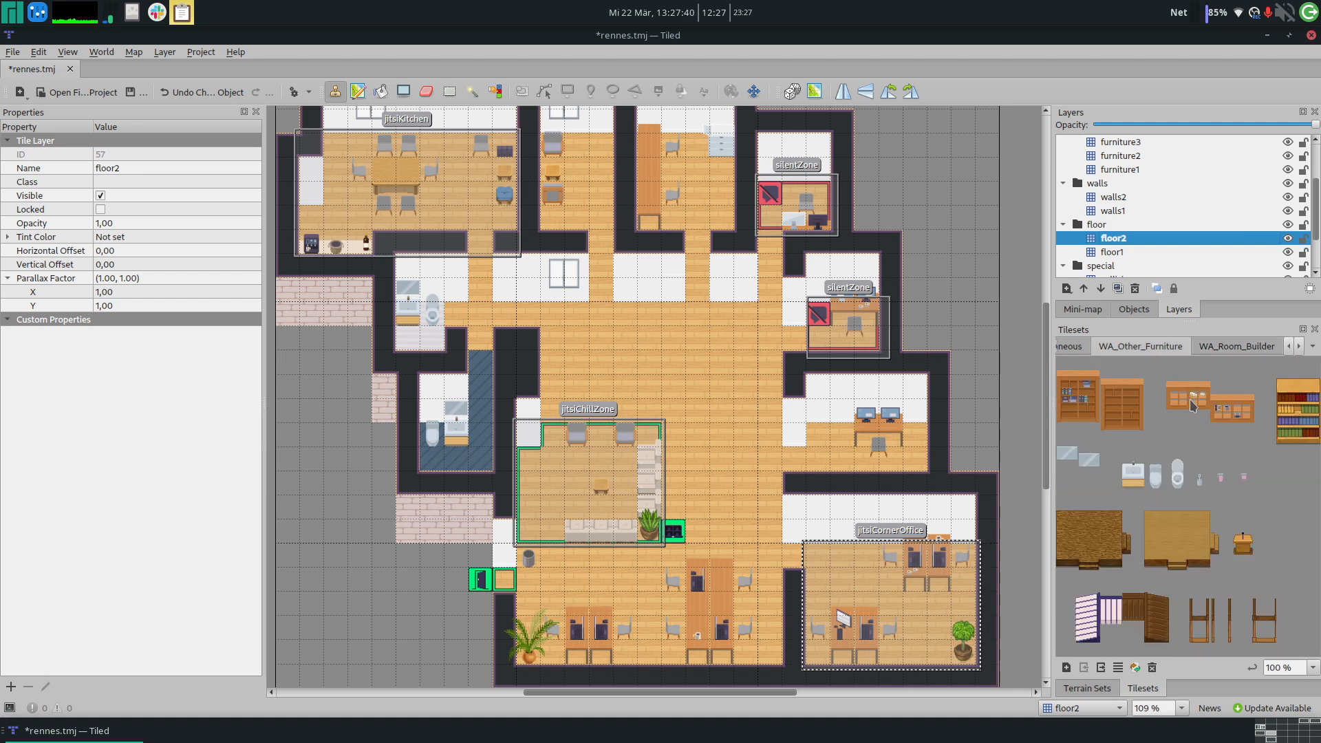
# Step: Check the WA_Special_Zones tileset and open the WA_User_Interface tileset at its coloured frame tiles
pyautogui.click(1300, 347)
pyautogui.click(1300, 347)
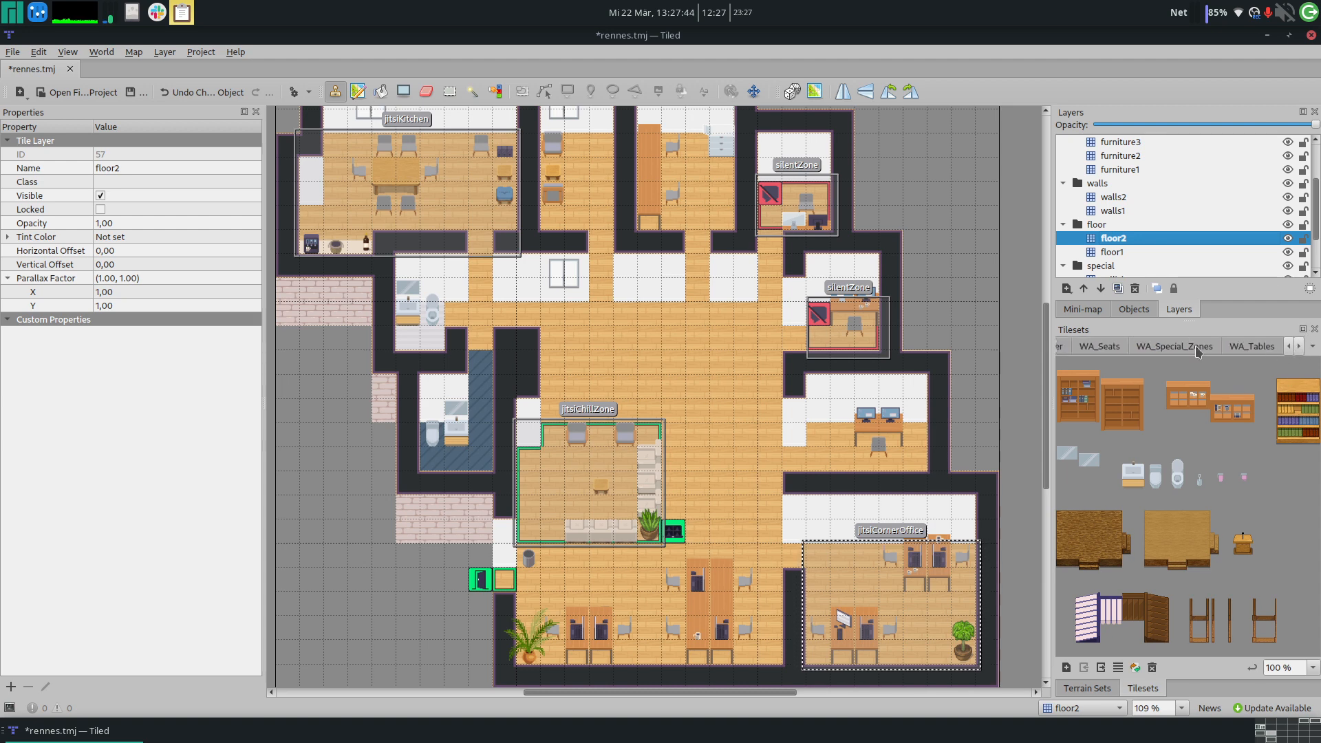
pyautogui.click(1161, 347)
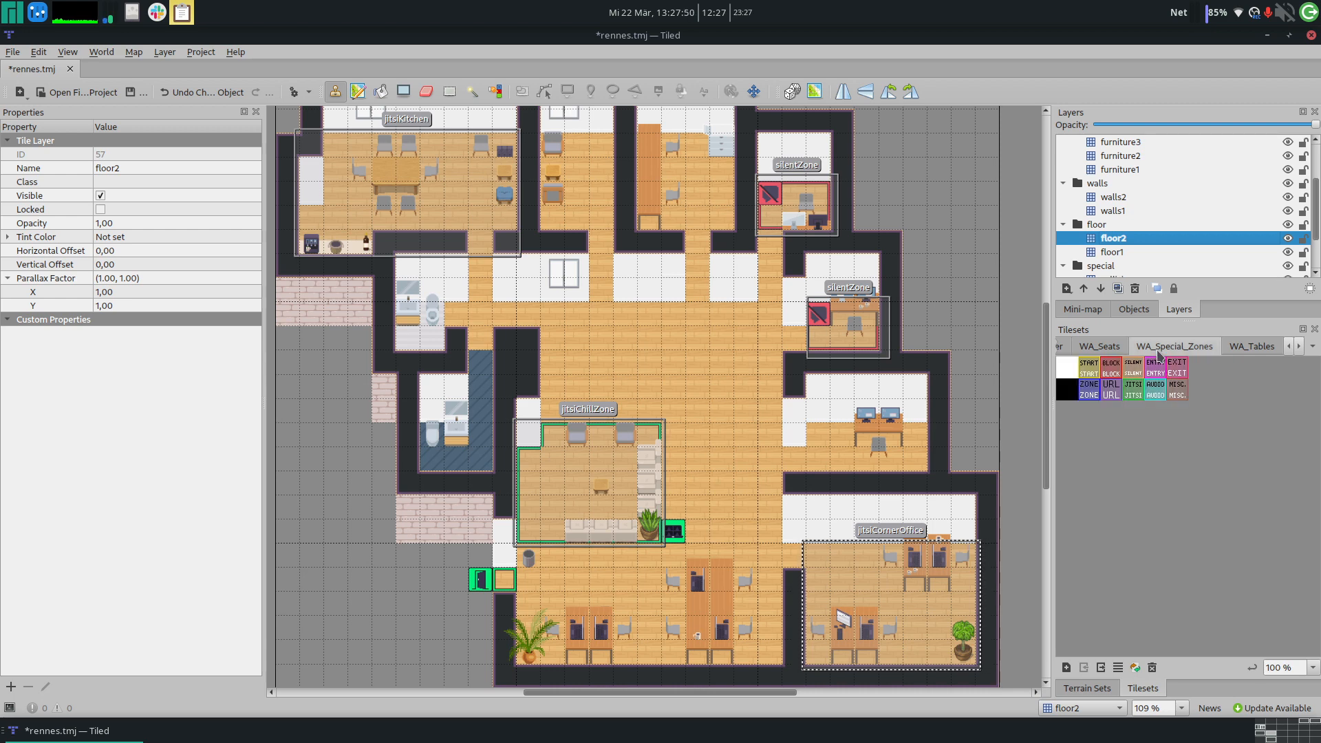
pyautogui.click(1299, 346)
pyautogui.click(1266, 353)
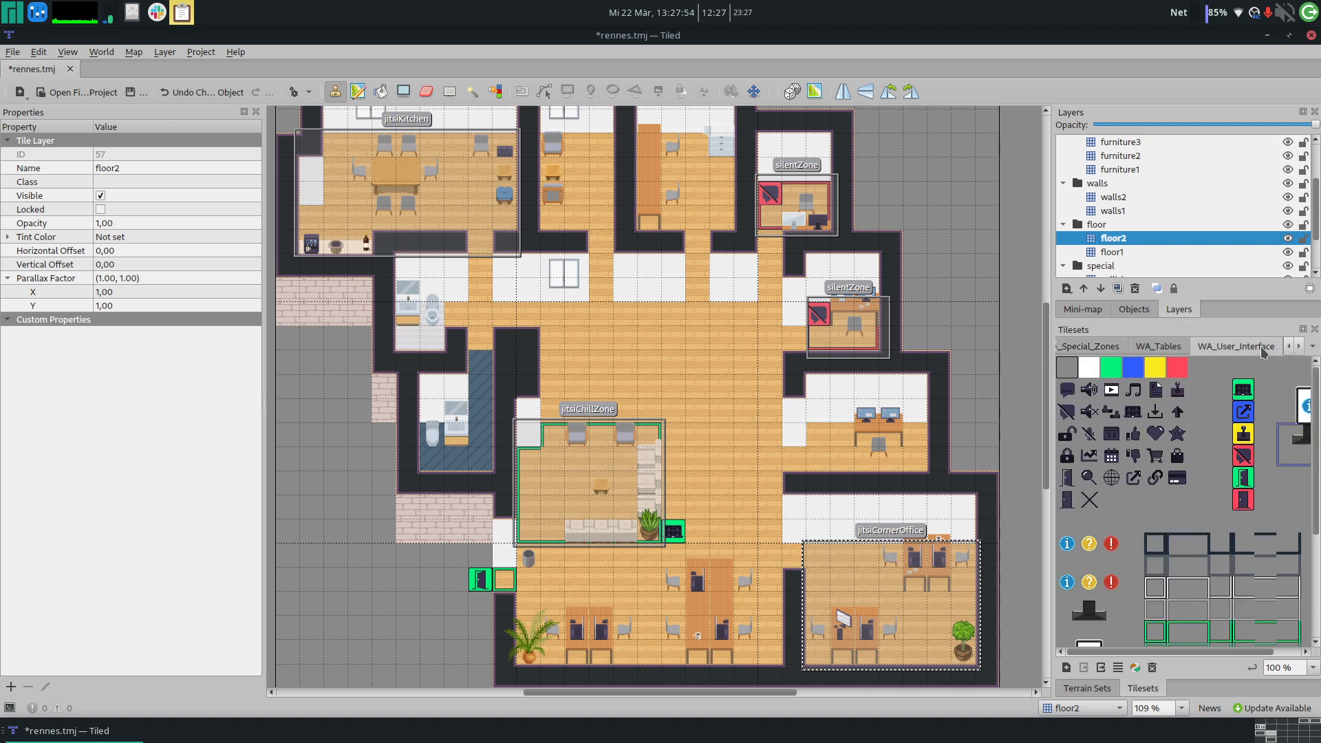
pyautogui.scroll(-5, 1209, 437)
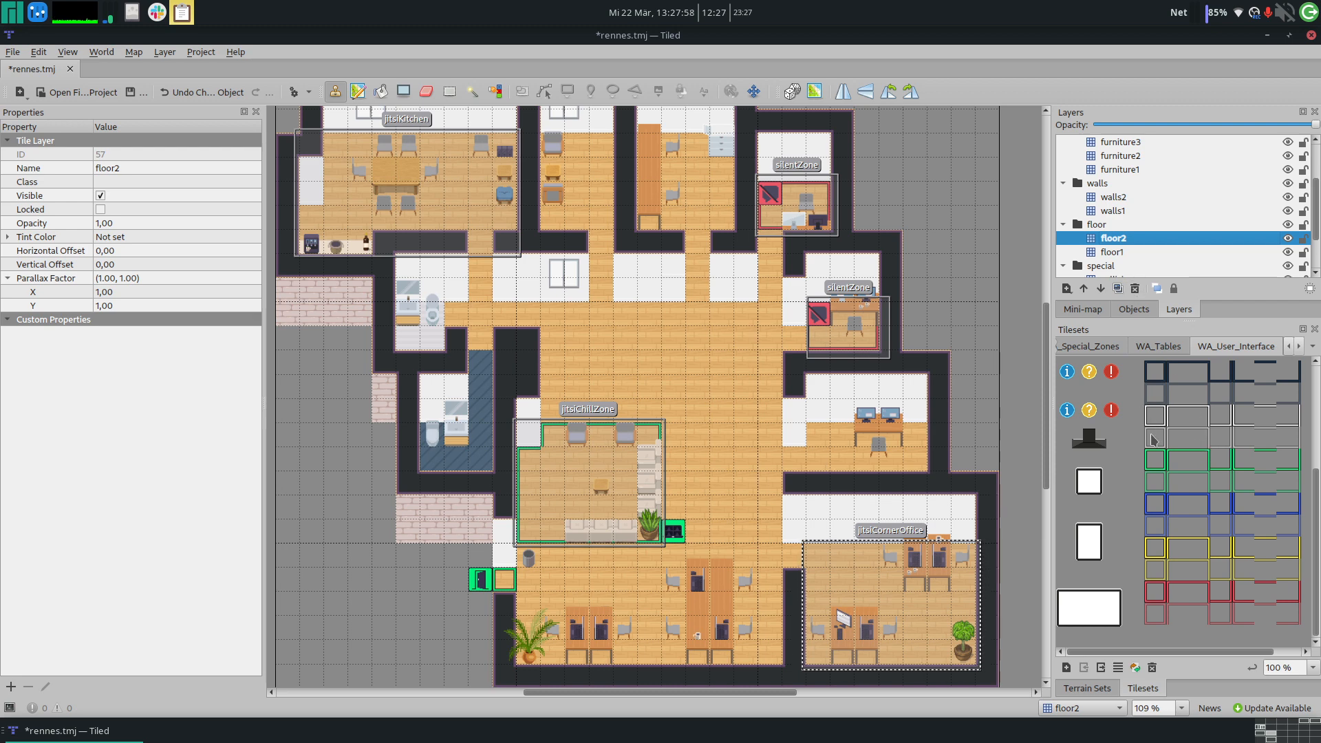
# Step: Paint the green frame's upper corners and upper edge along the top of the corner office on floor2
pyautogui.click(1183, 463)
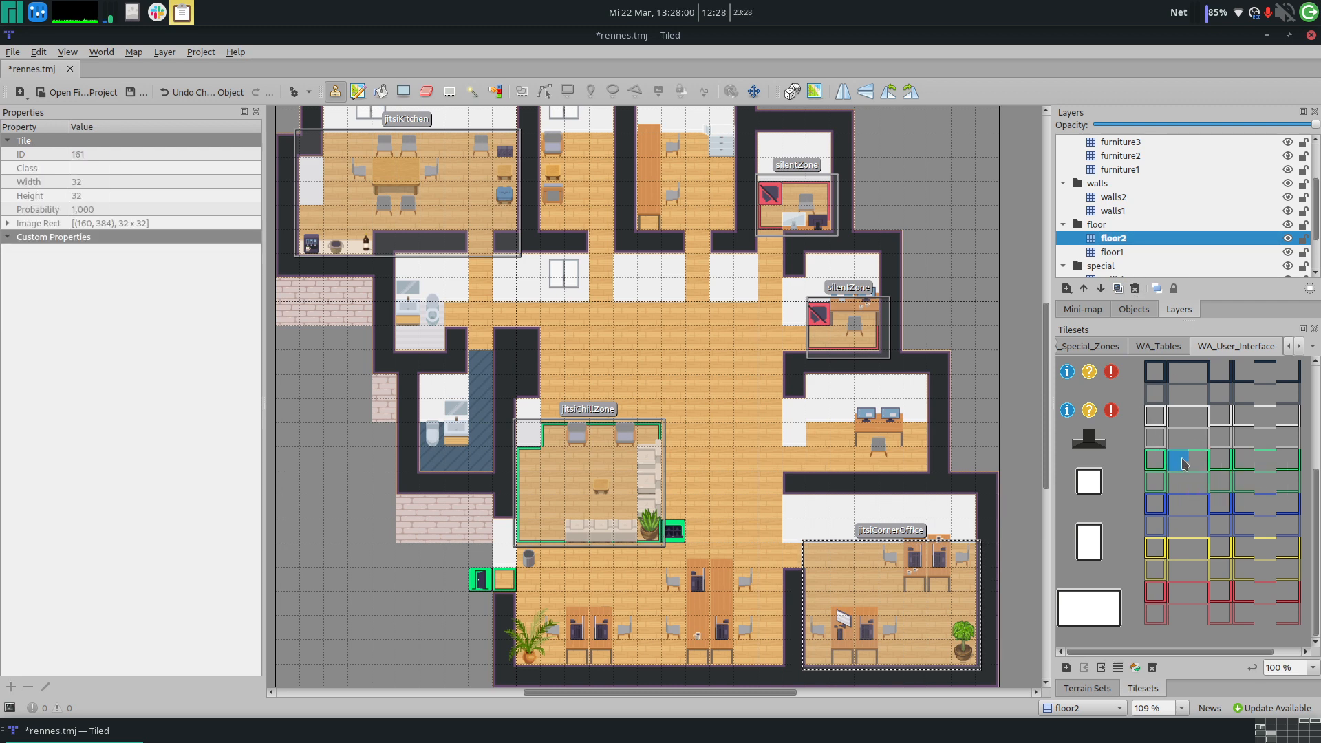
pyautogui.click(820, 561)
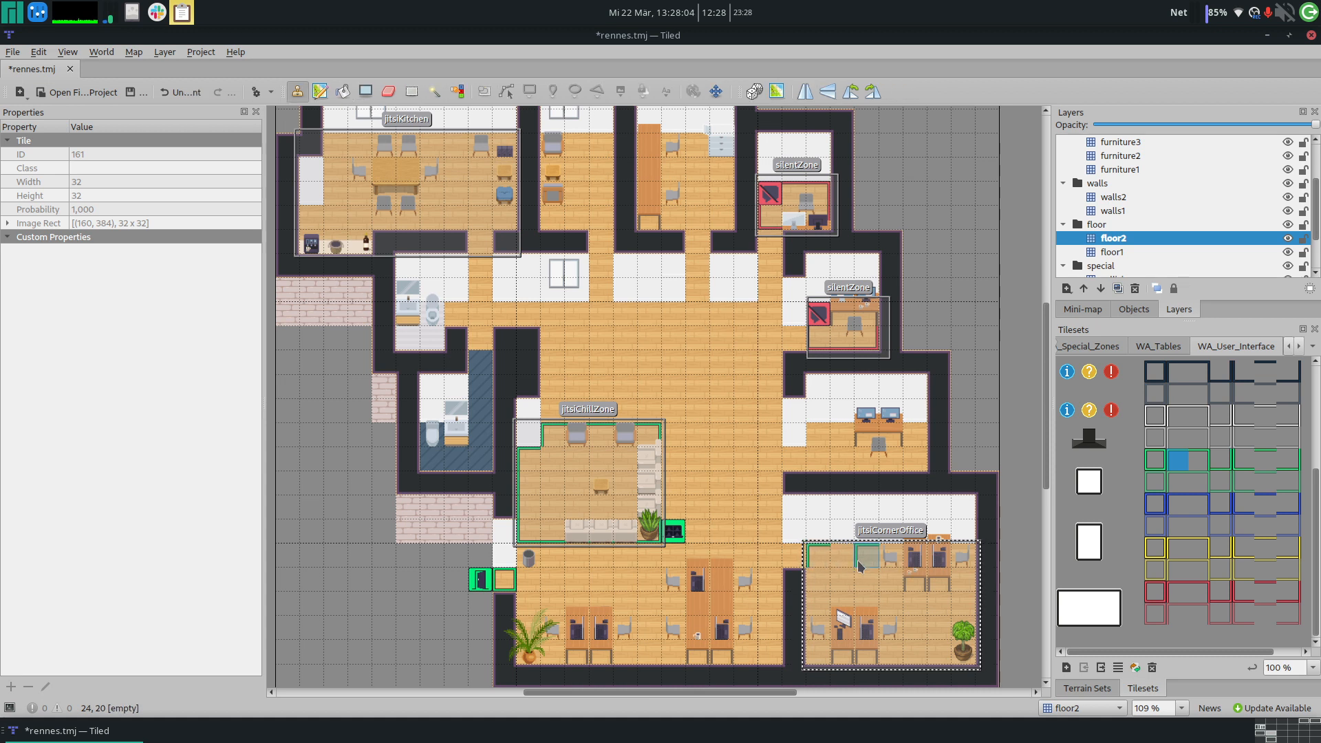
pyautogui.click(1264, 460)
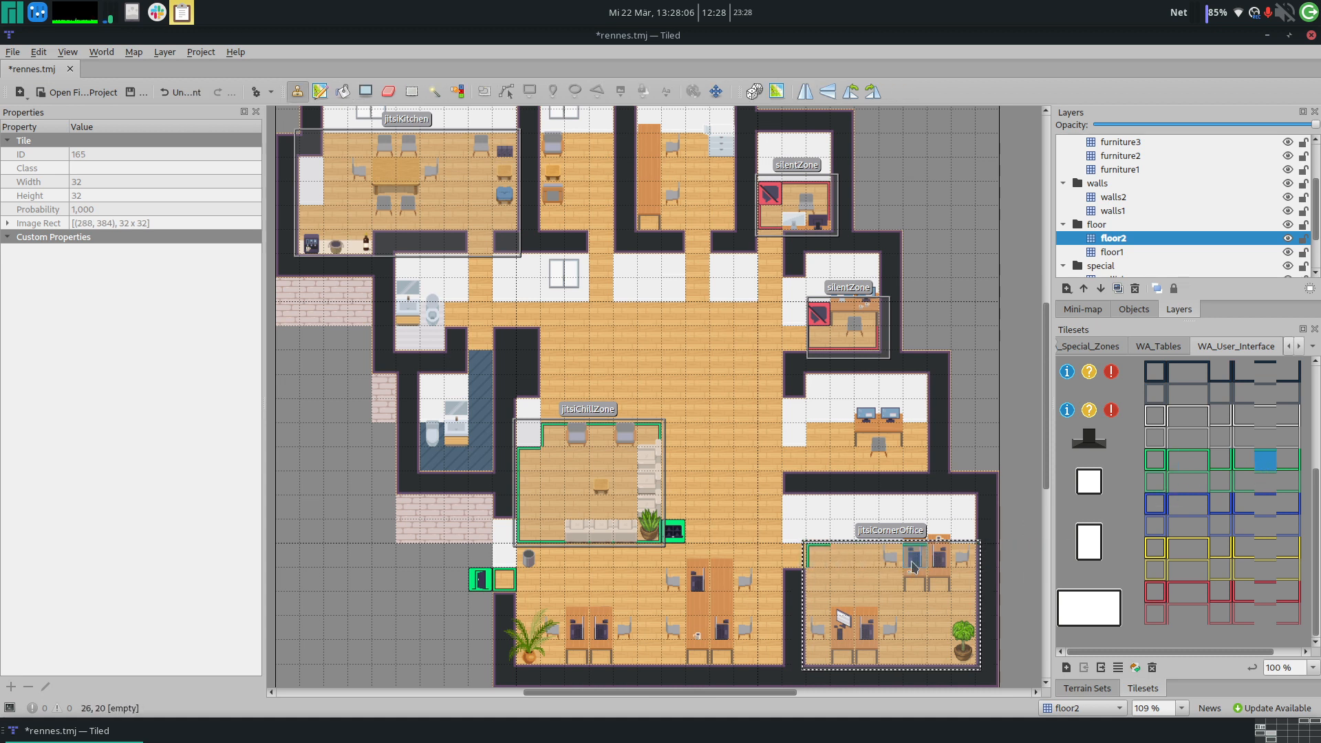
pyautogui.moveTo(849, 562); pyautogui.dragTo(879, 559)
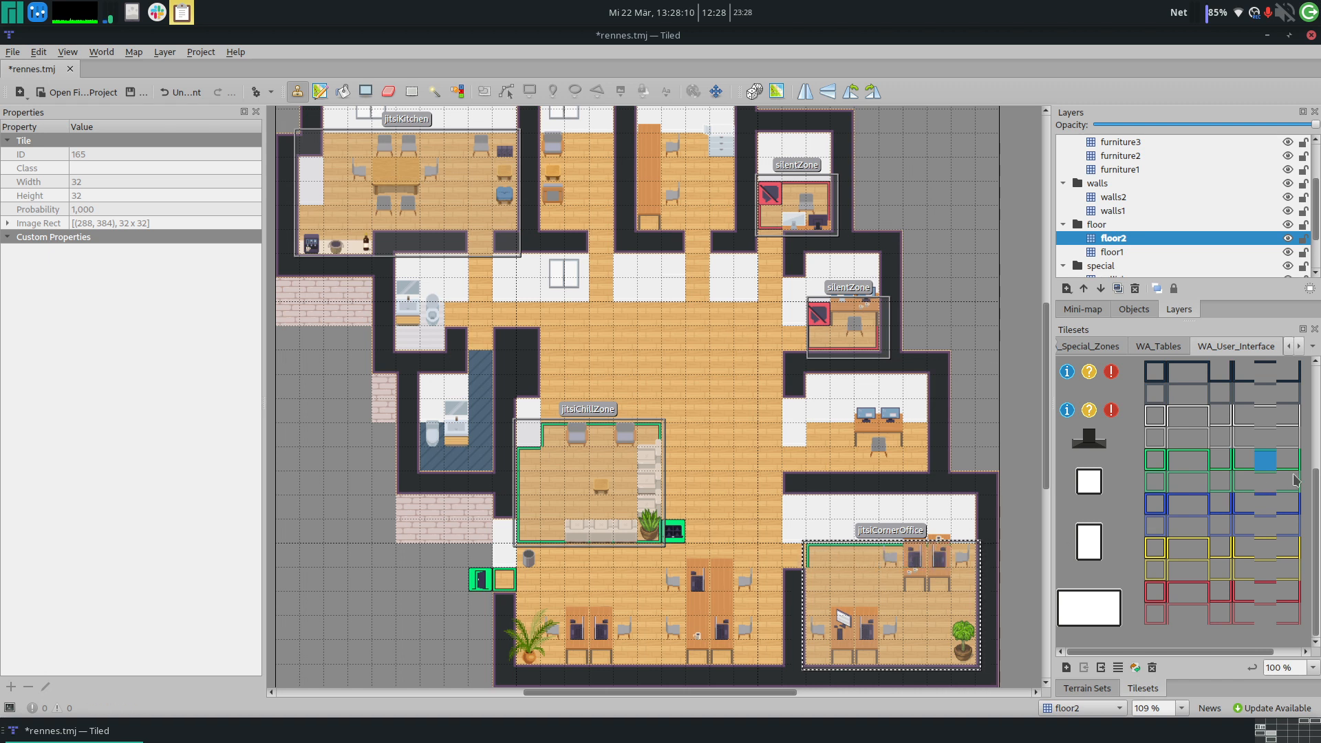
pyautogui.click(1201, 462)
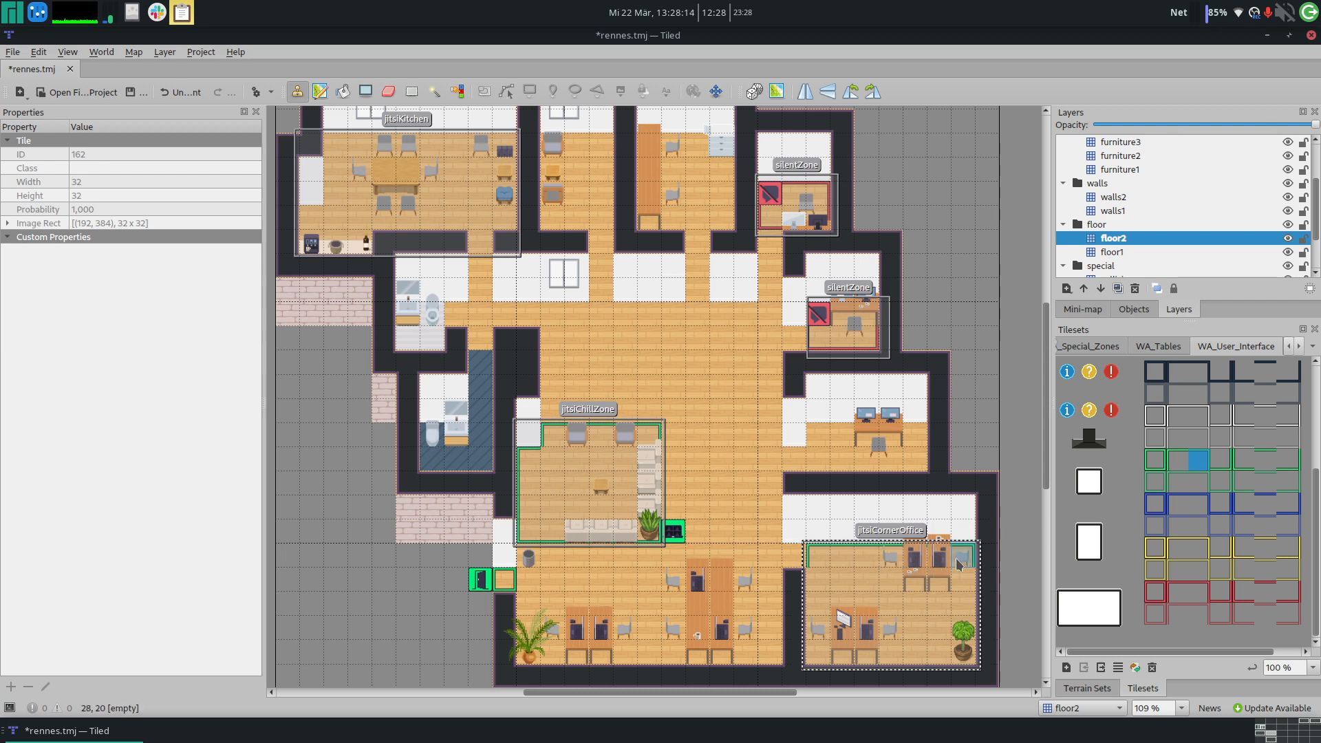
# Step: Paint the green frame's lower edge and both lower corners along the bottom of the corner office
pyautogui.scroll(-1, 941, 563)
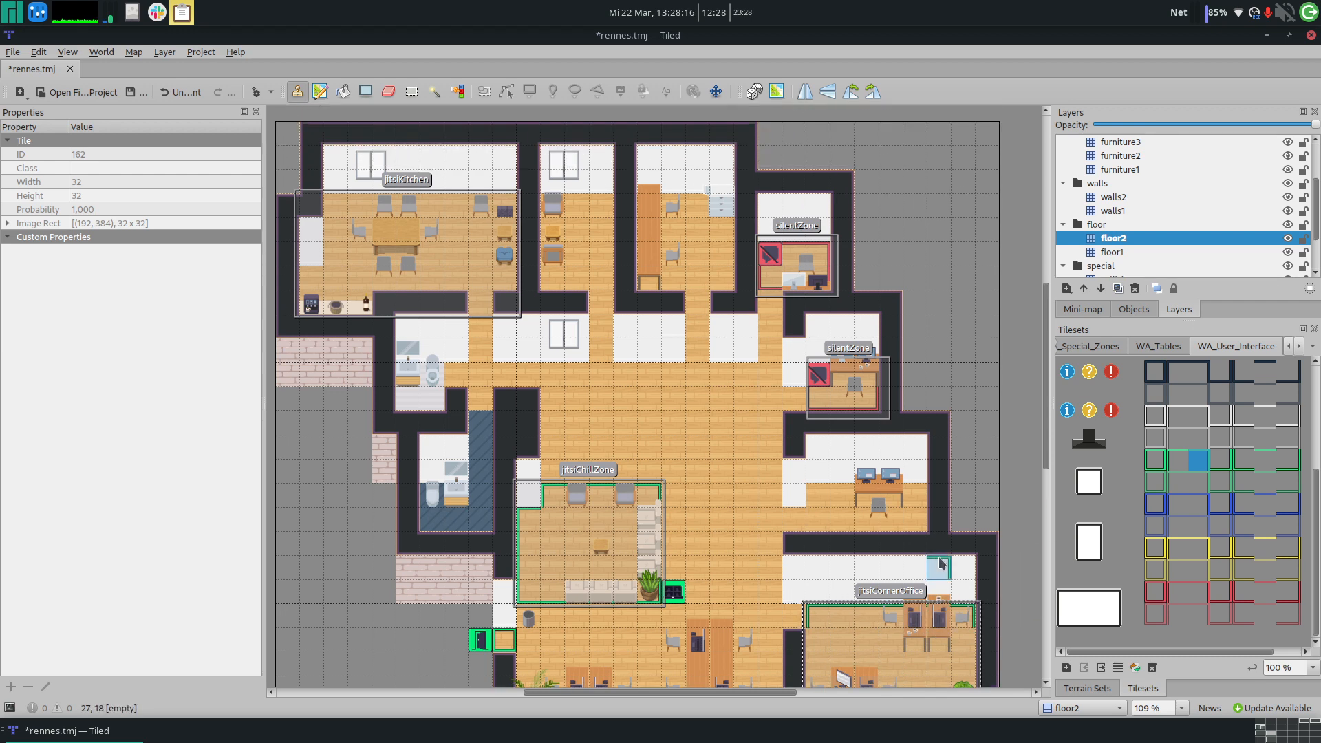
pyautogui.keyDown('ctrl'); pyautogui.scroll(10, 949, 563); pyautogui.keyUp('ctrl')
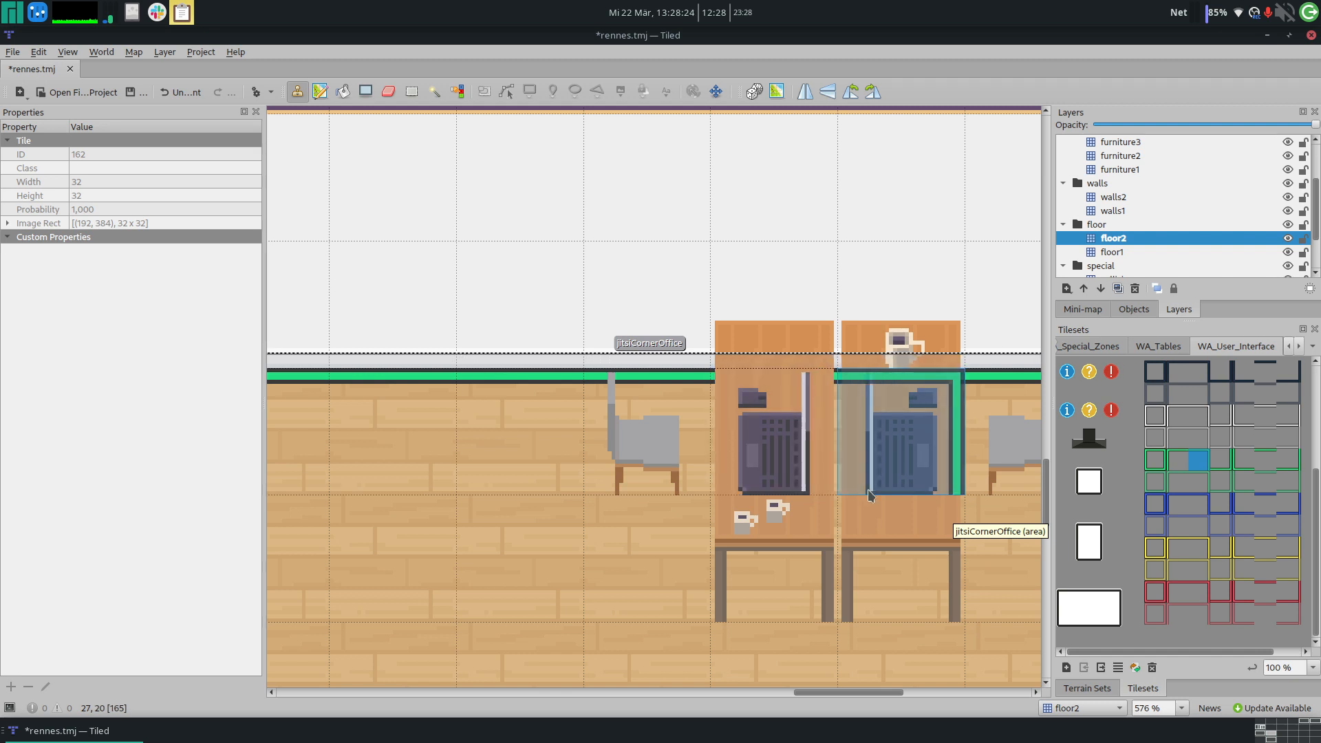
pyautogui.keyDown('ctrl'); pyautogui.scroll(-4, 846, 473); pyautogui.keyUp('ctrl')
pyautogui.keyDown('ctrl'); pyautogui.scroll(-1, 869, 494); pyautogui.keyUp('ctrl')
pyautogui.scroll(-3, 881, 494)
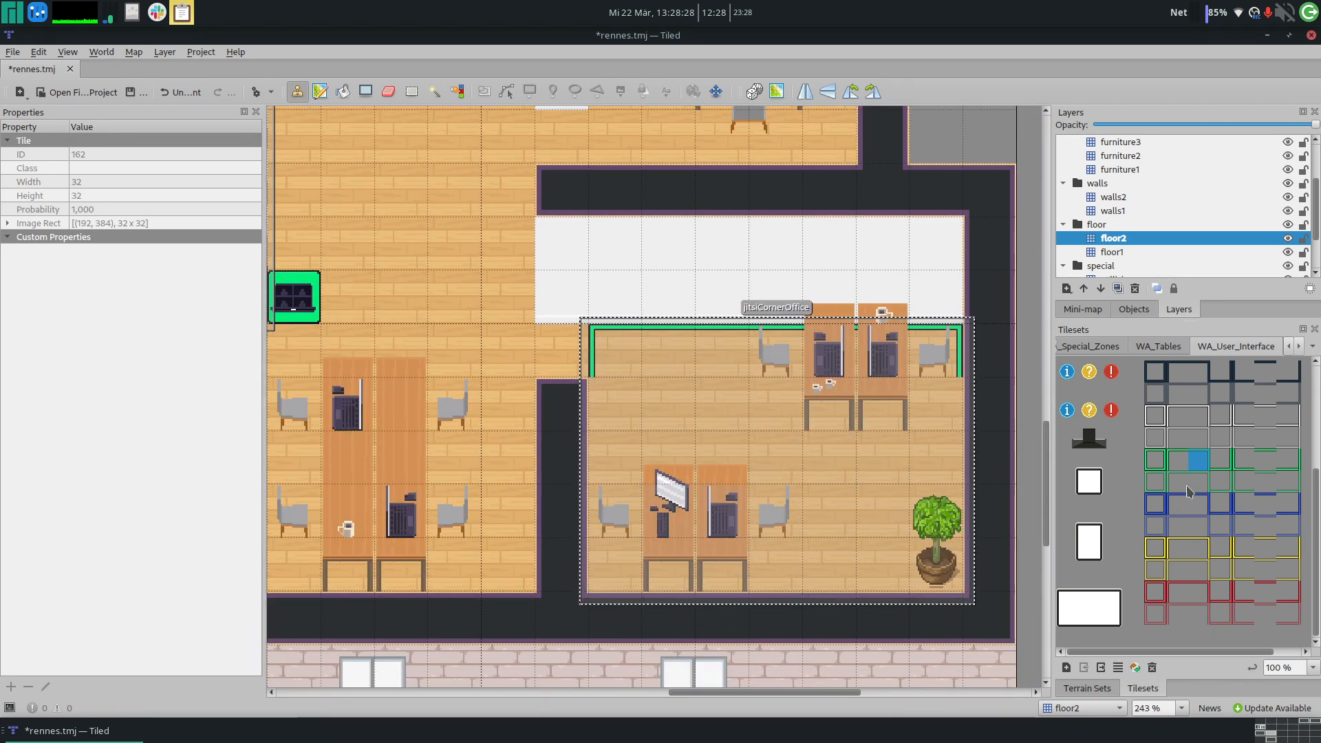
pyautogui.click(1285, 465)
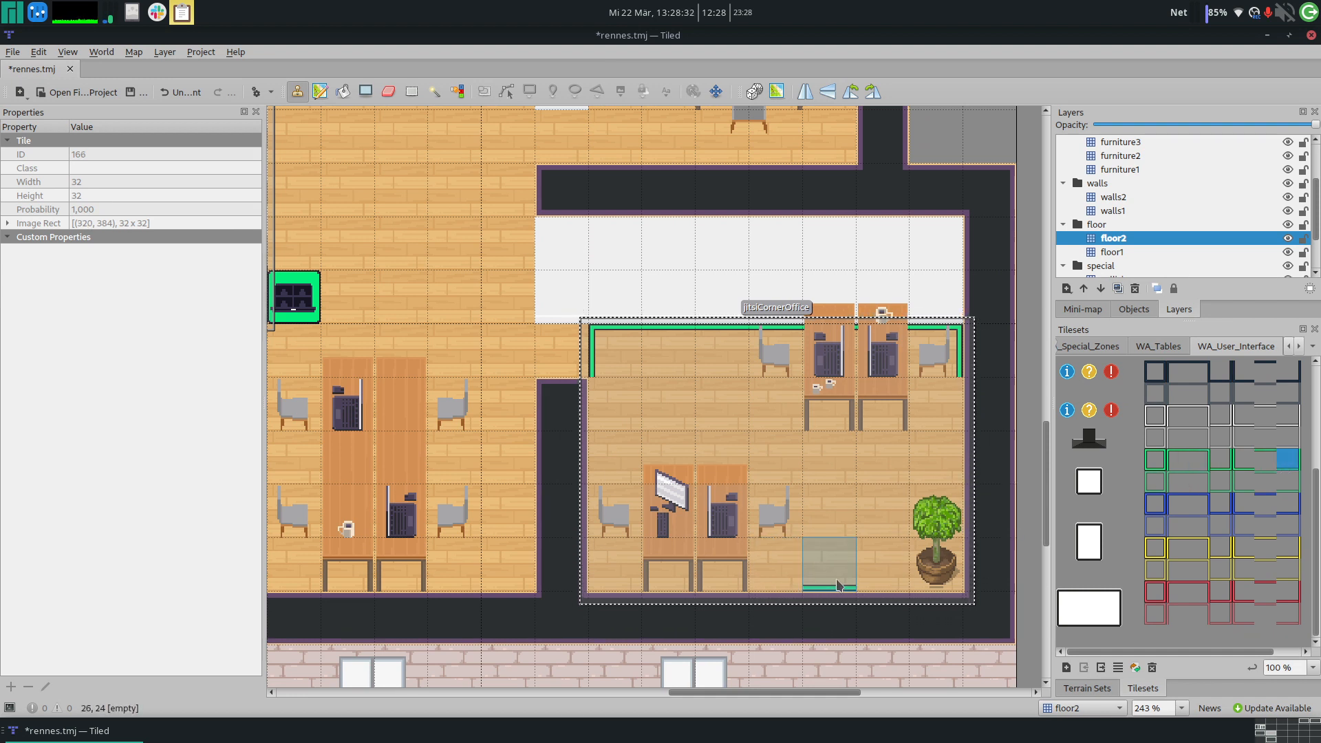
pyautogui.moveTo(896, 584); pyautogui.dragTo(668, 582)
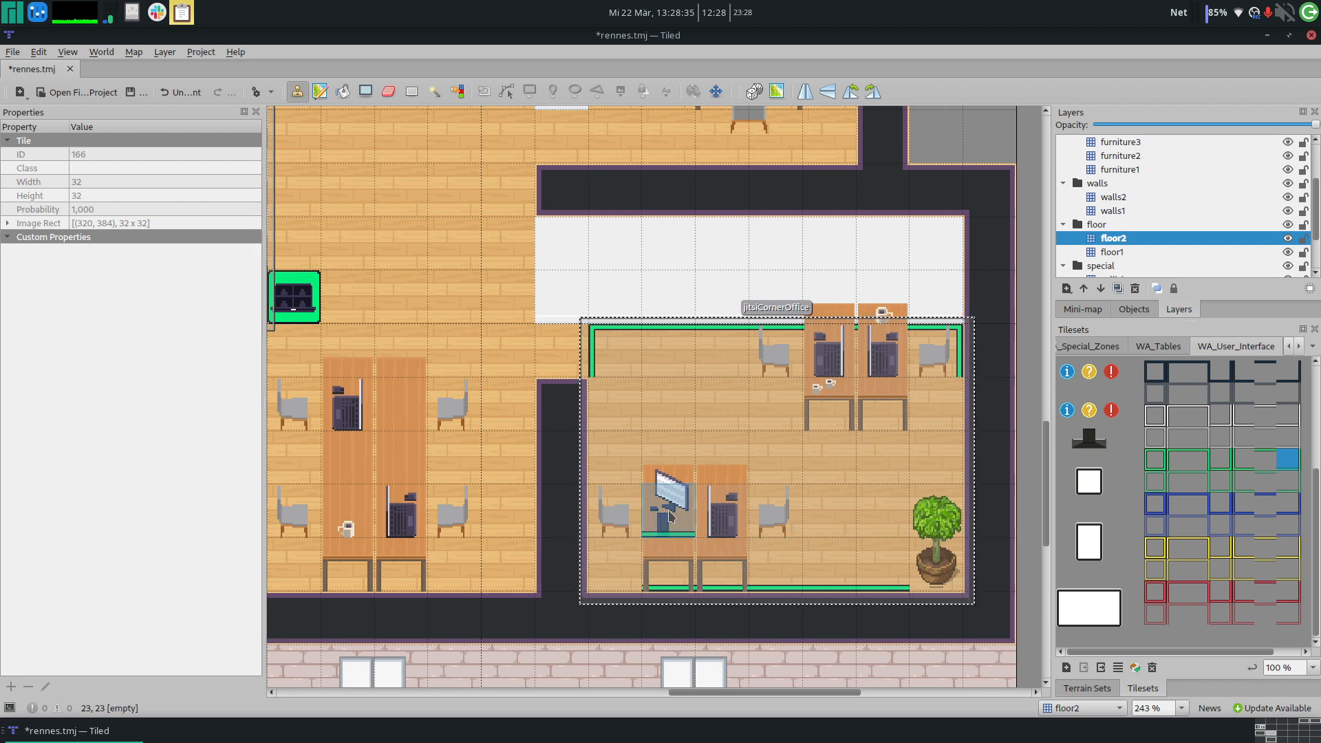
pyautogui.click(1244, 458)
pyautogui.click(614, 566)
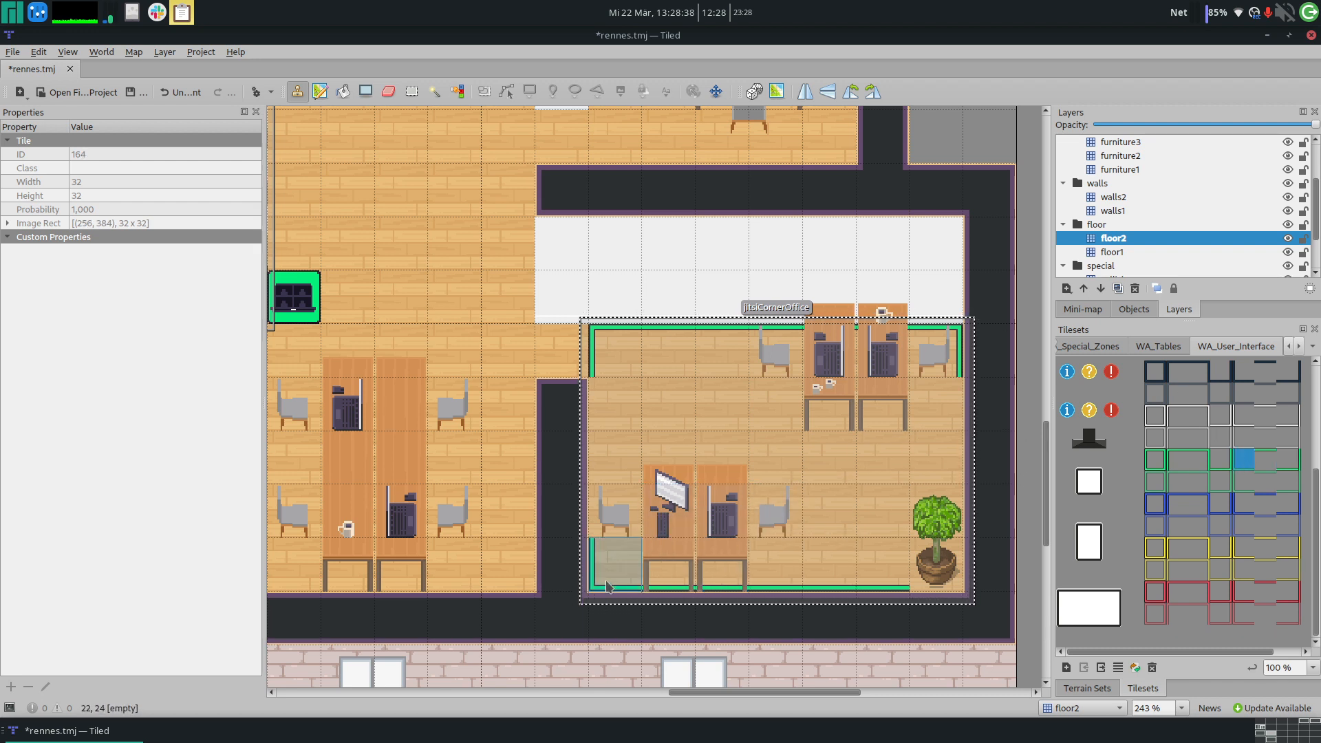
pyautogui.click(1219, 458)
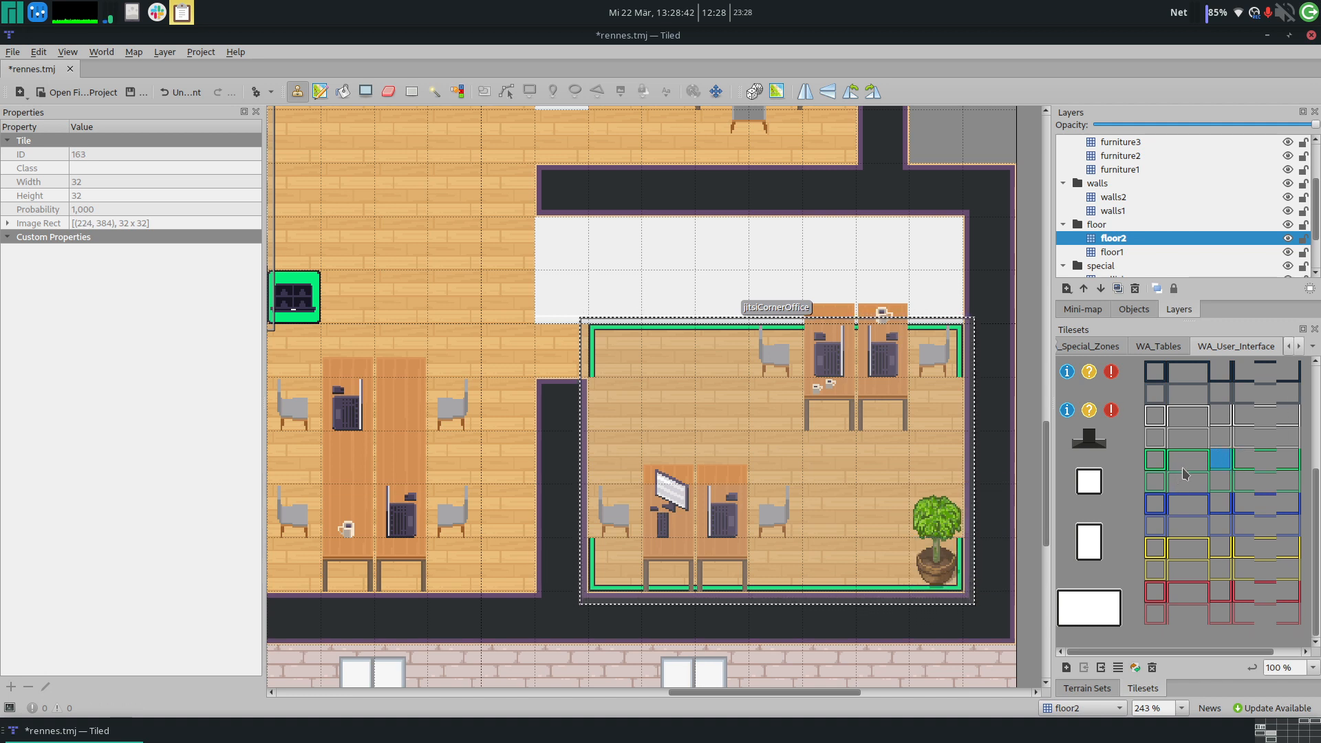
# Step: Close the corner office's green frame by painting its left and right edges between the corners
pyautogui.click(1285, 459)
pyautogui.click(1305, 461)
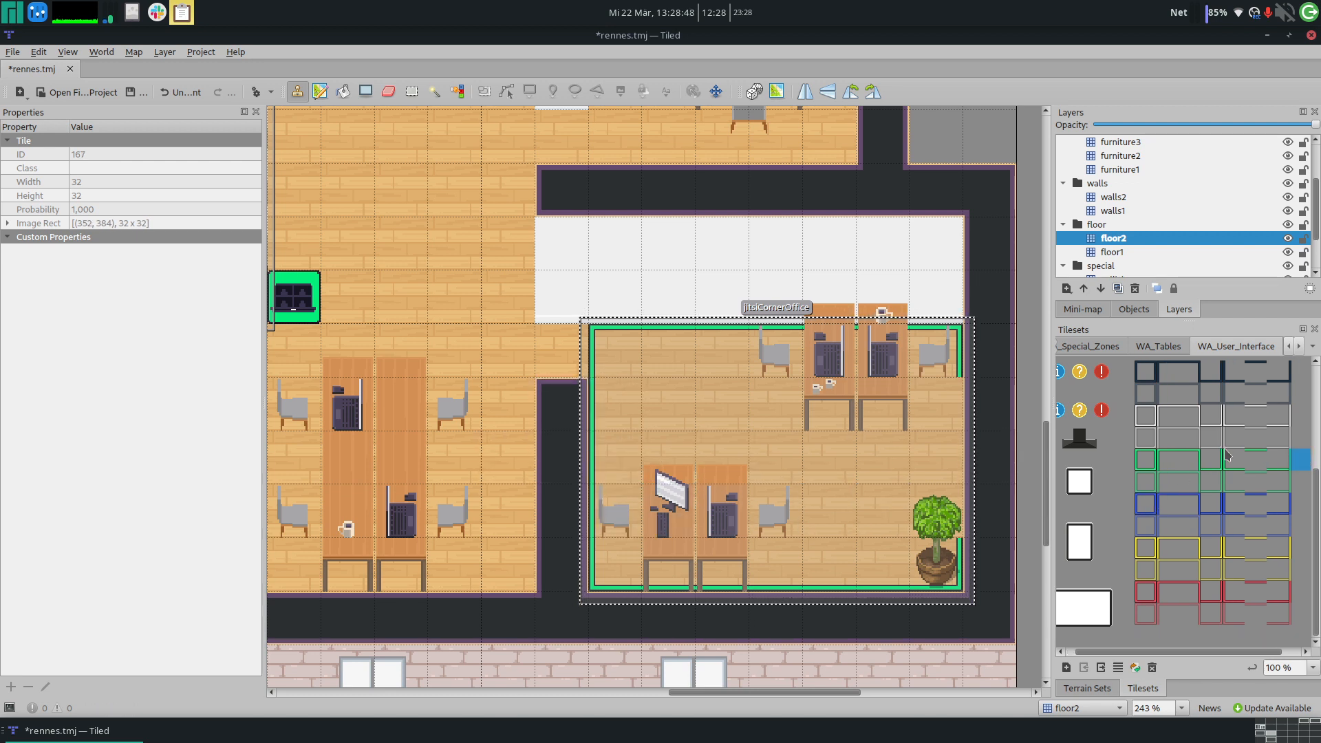
pyautogui.hscroll(1, 1246, 461)
pyautogui.click(1300, 460)
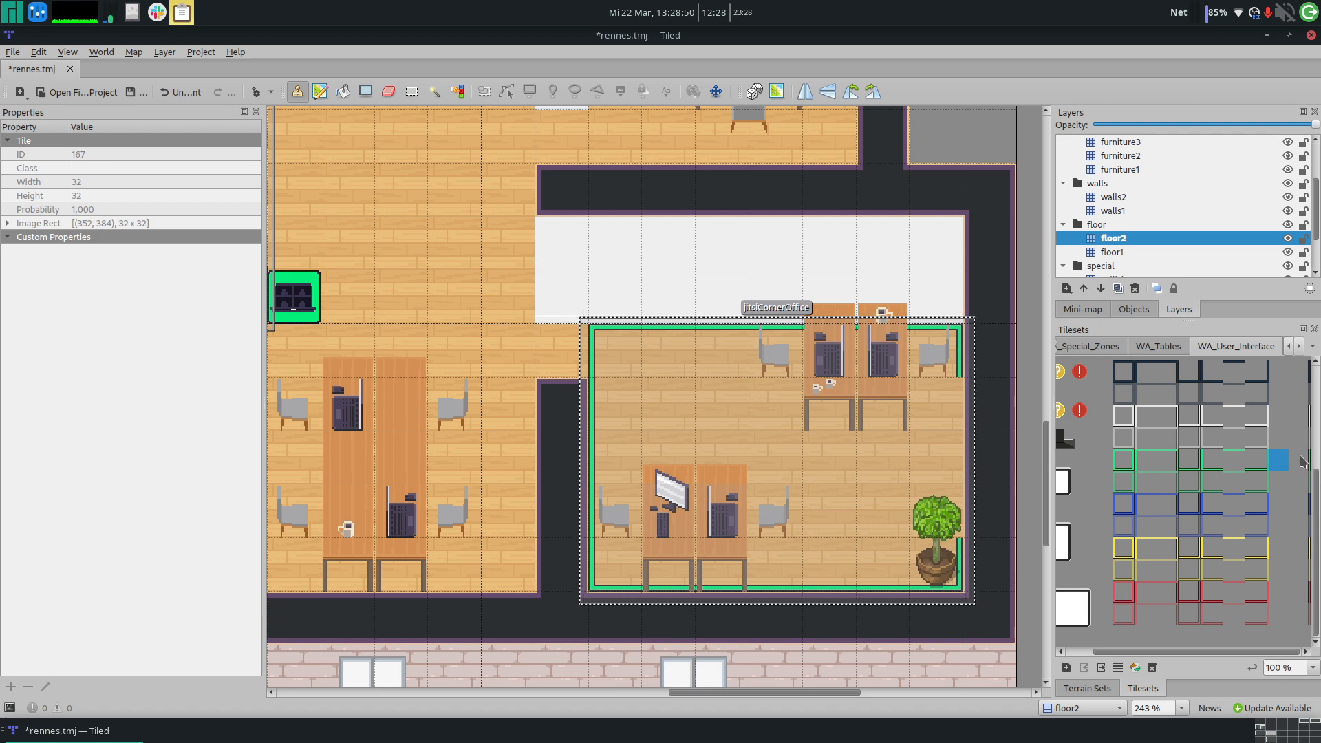
pyautogui.moveTo(950, 406); pyautogui.dragTo(939, 492)
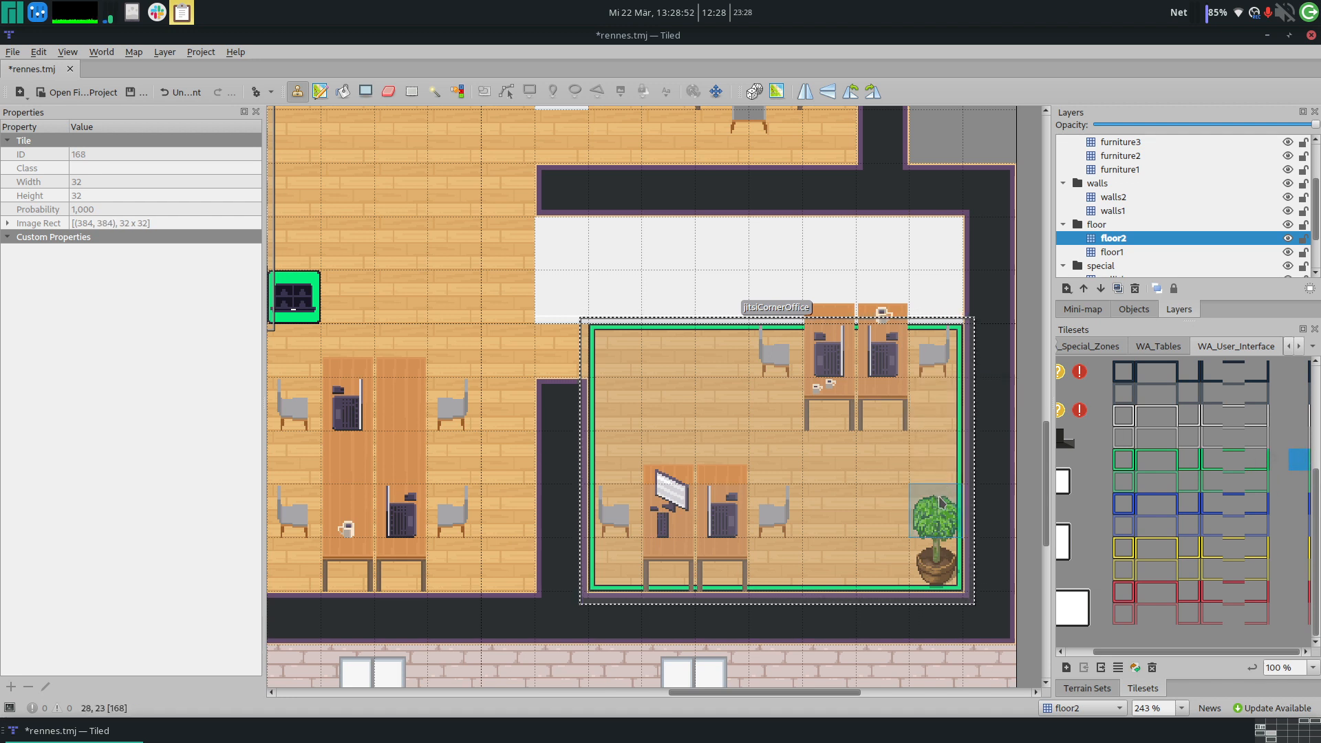
# Step: Pick the green Jitsi meeting icon tile from the WA_User_Interface tileset for placement
pyautogui.hscroll(-1, 1155, 524)
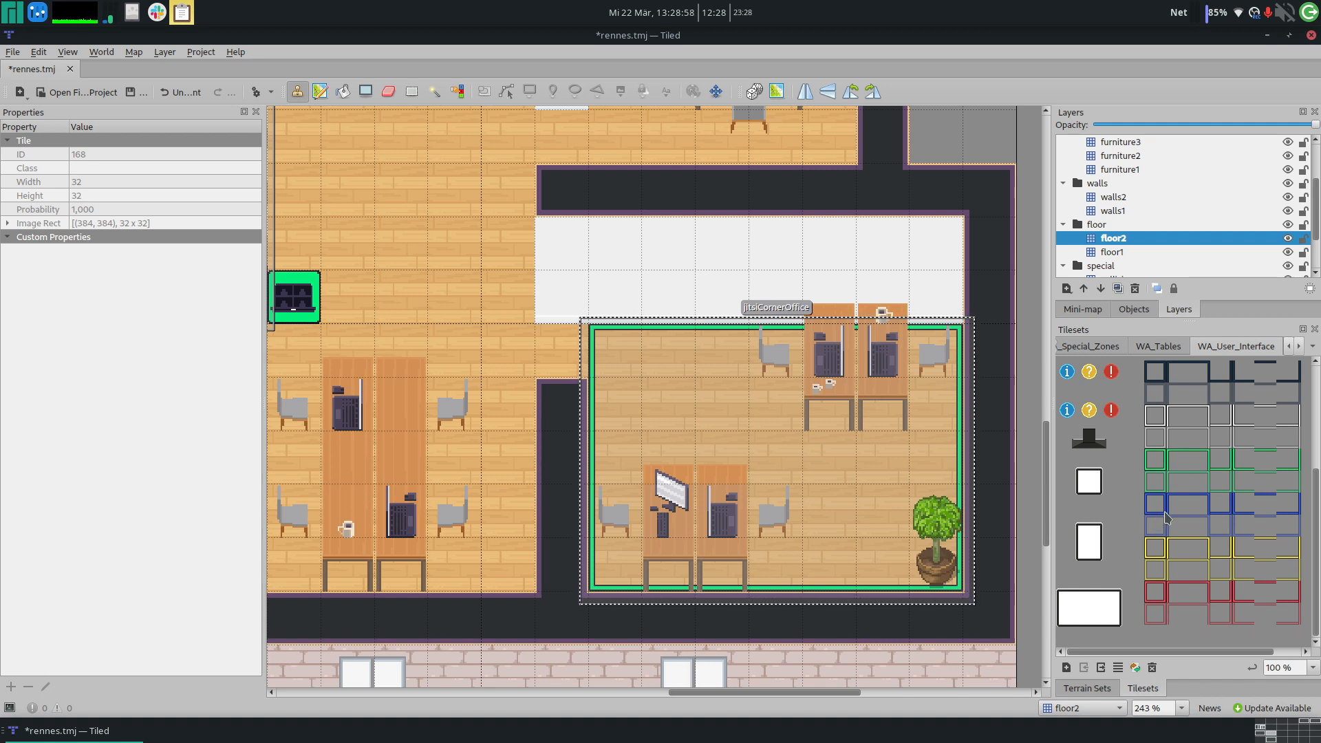
pyautogui.scroll(3, 1167, 517)
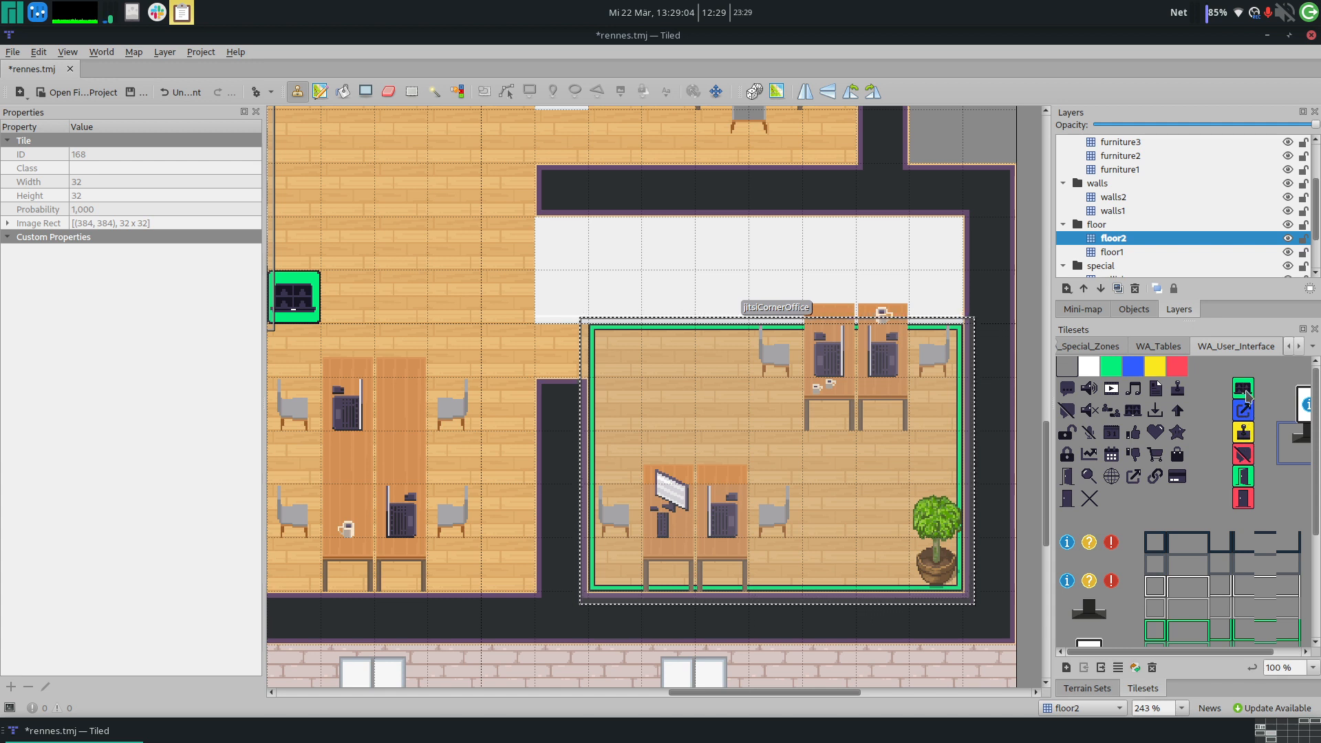
pyautogui.click(1247, 396)
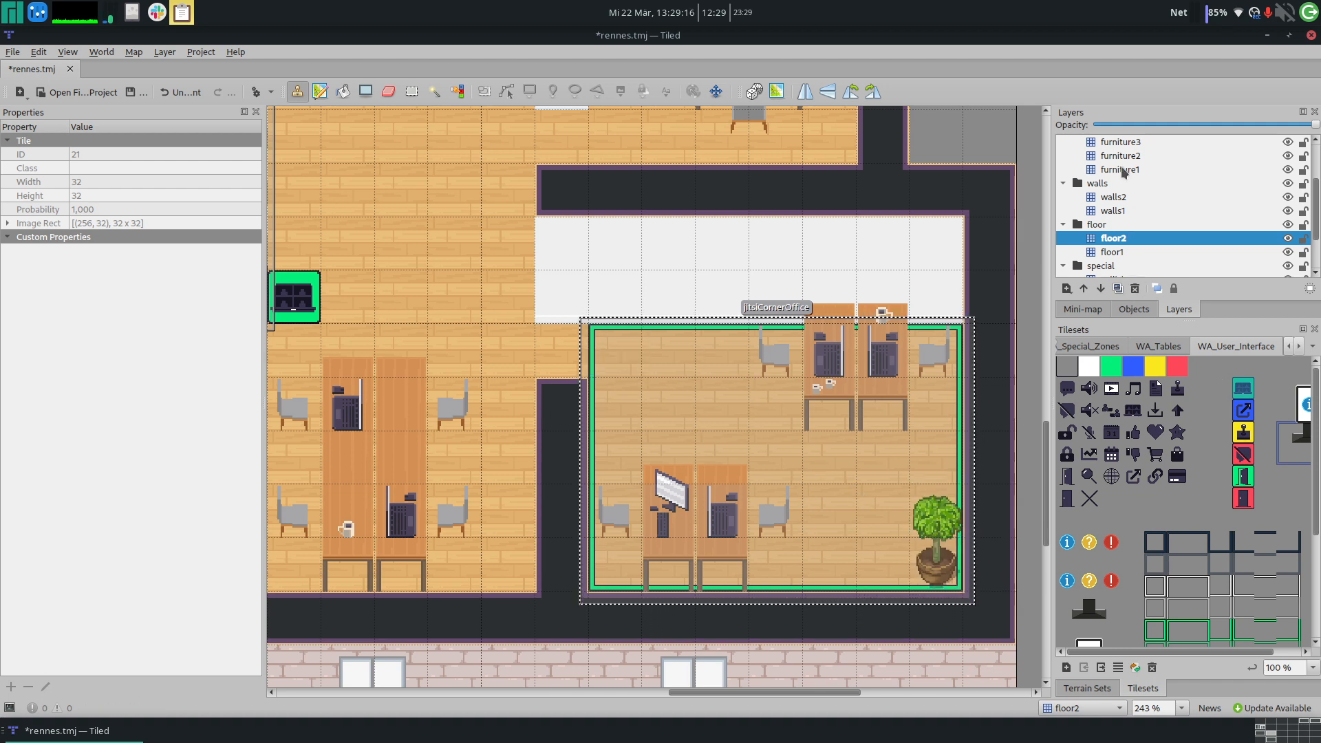
# Step: Turn on highlighting of the current layer and activate furniture1, the layer holding the corner office's plant pot
pyautogui.press('h')
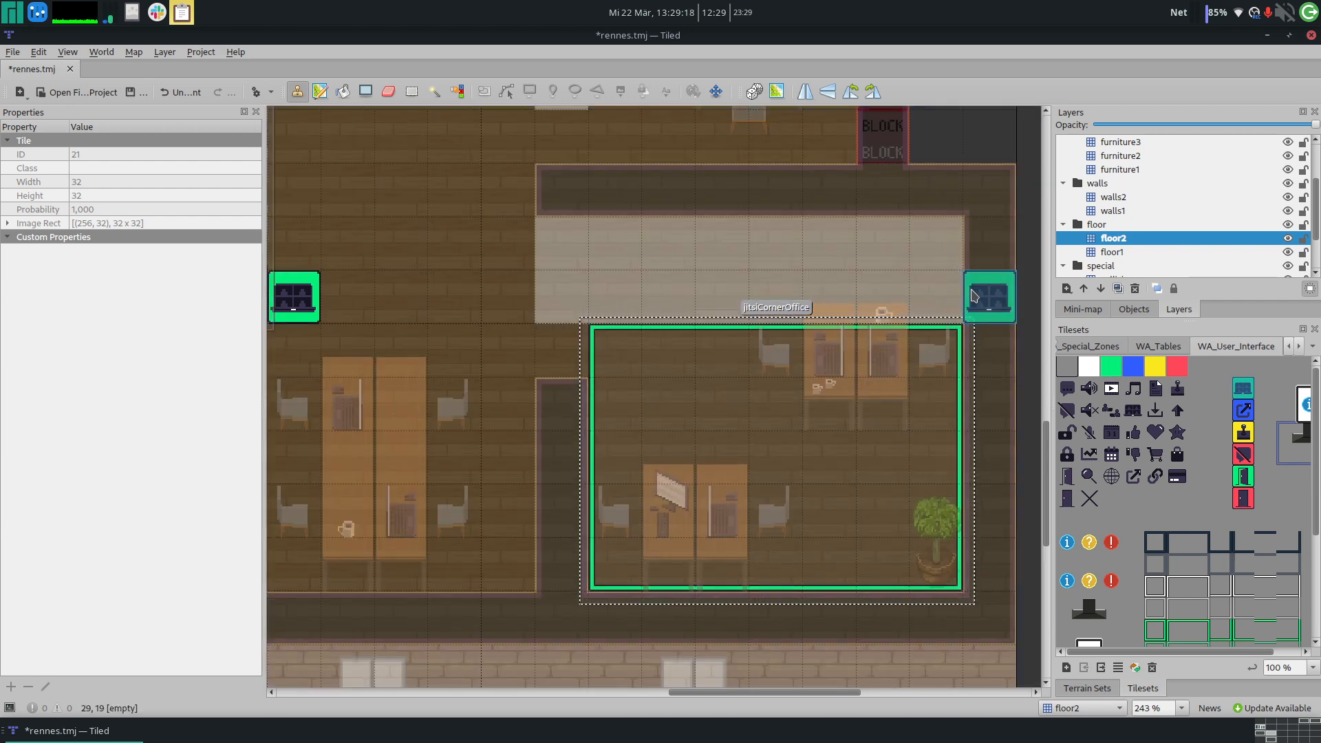
pyautogui.click(1135, 155)
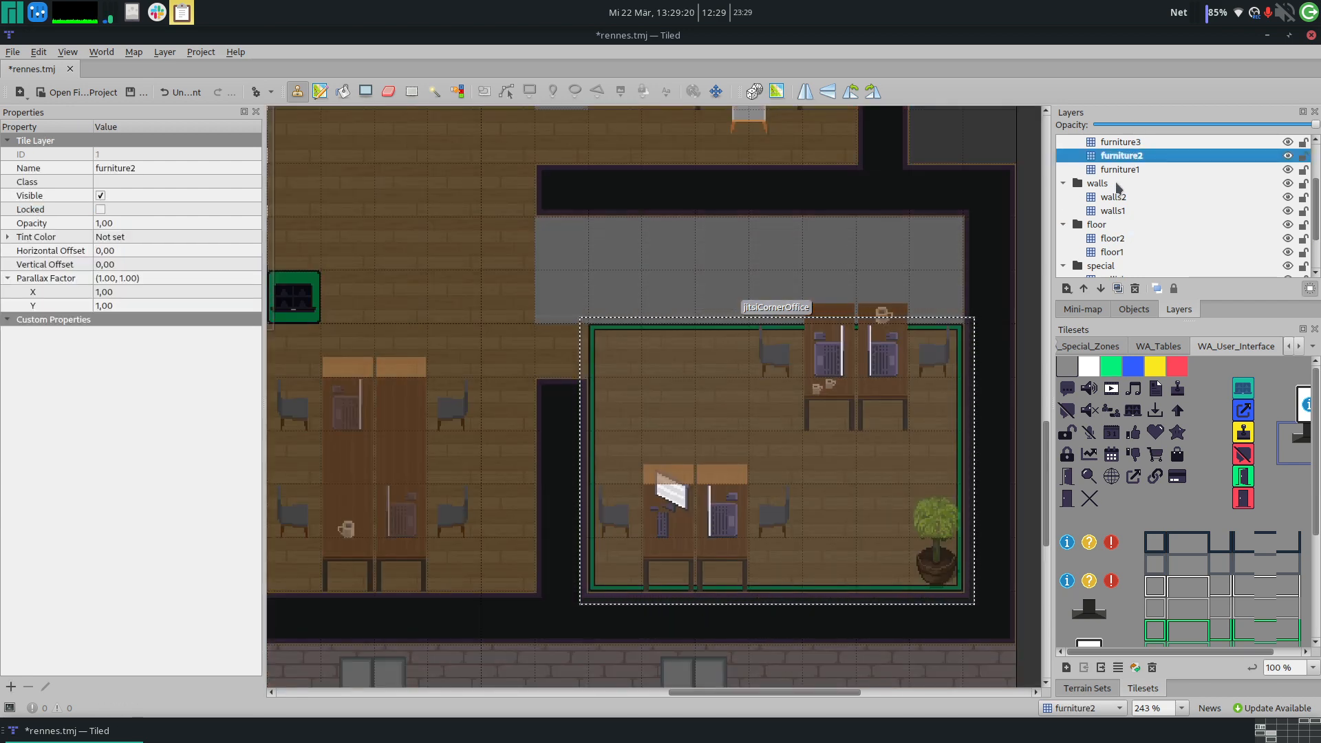
pyautogui.click(1122, 172)
pyautogui.click(1125, 143)
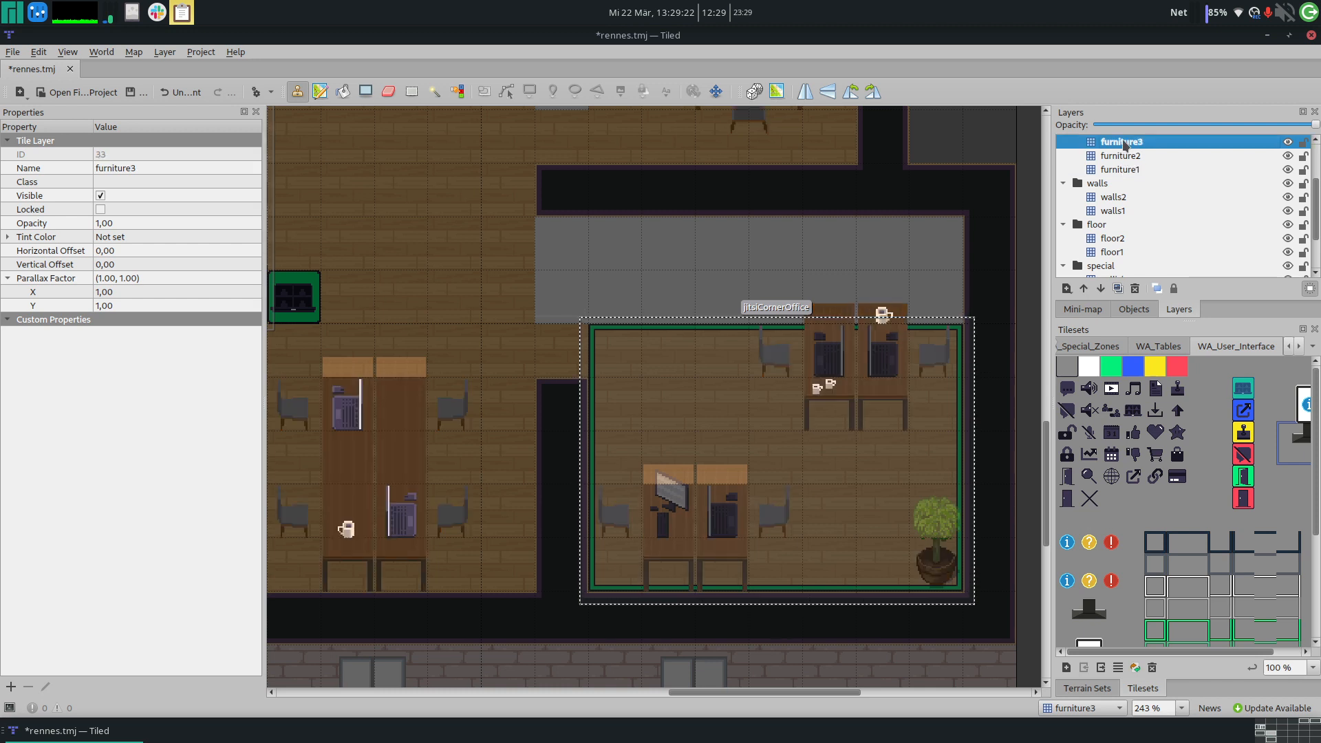
pyautogui.click(1121, 169)
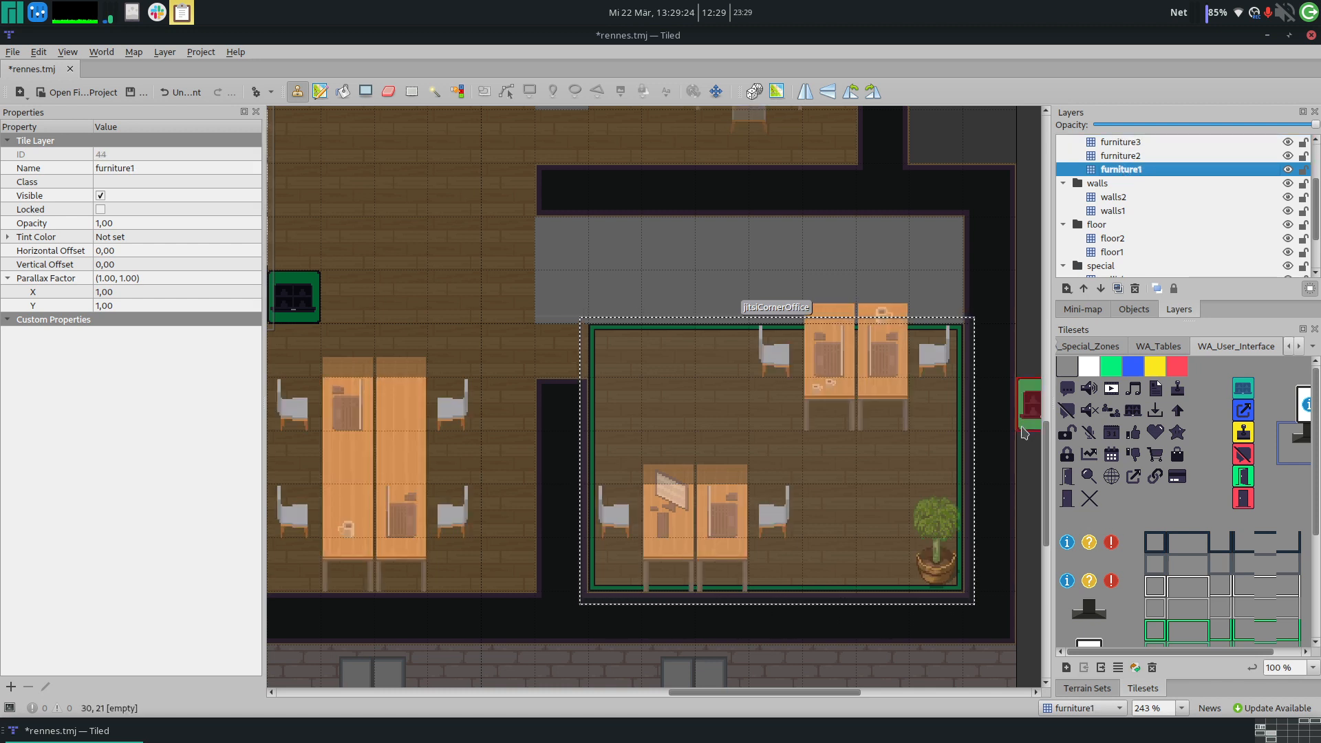
# Step: Move the plant pot in the corner office one tile up on furniture1 by restamping it and erasing the original tile
pyautogui.click(947, 562)
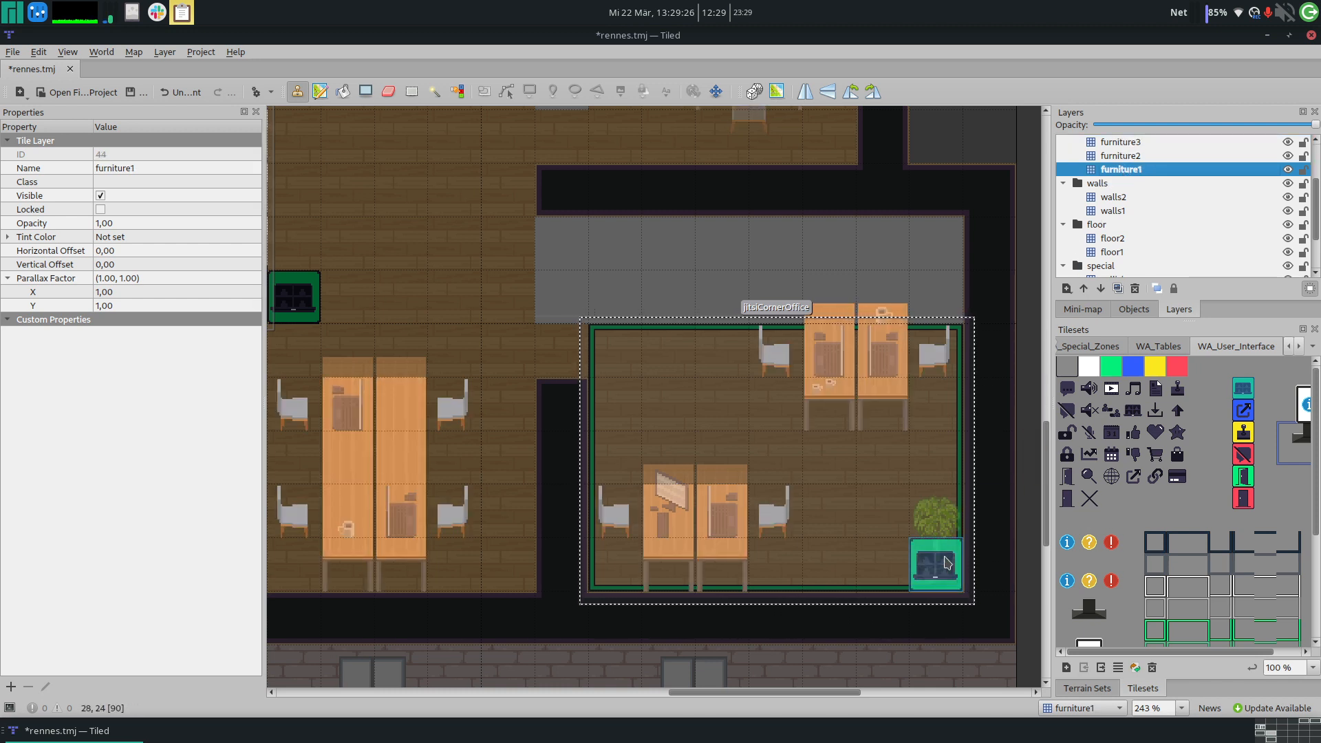
pyautogui.rightClick(946, 562)
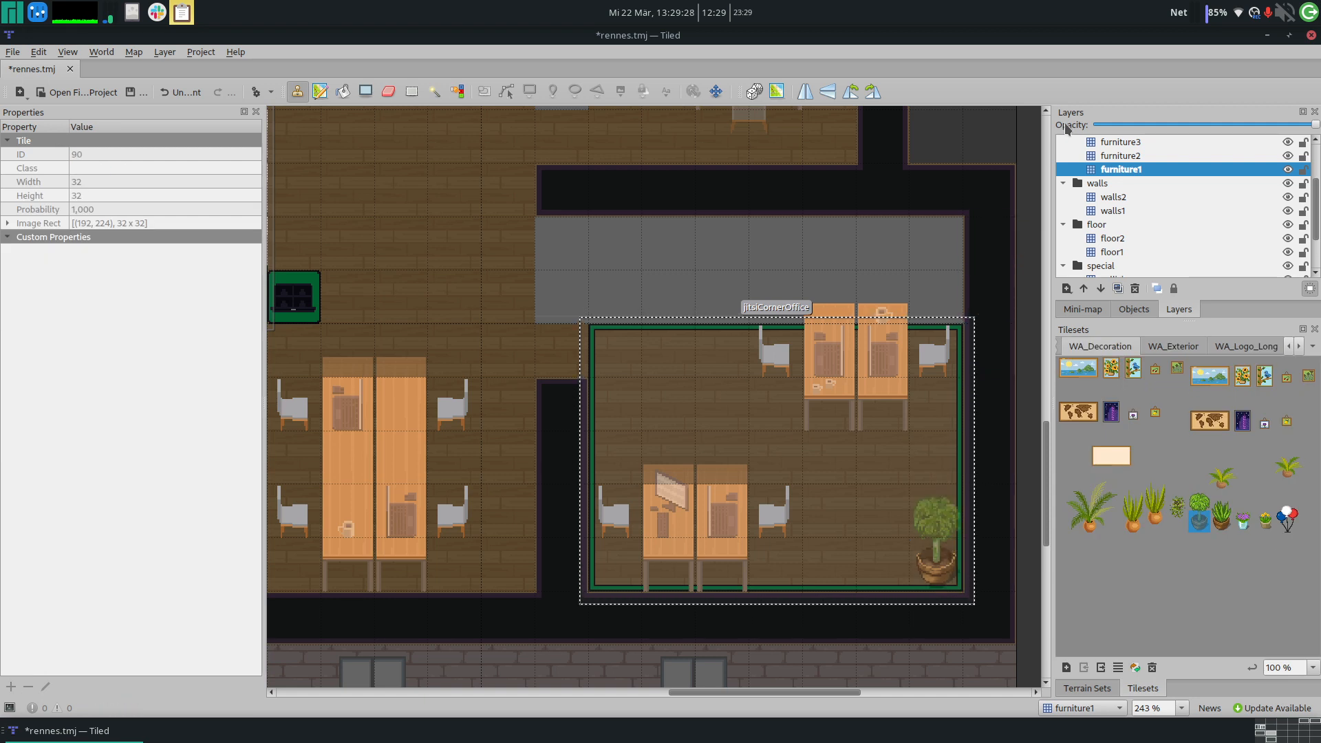
pyautogui.click(936, 527)
pyautogui.press('e')
pyautogui.click(936, 556)
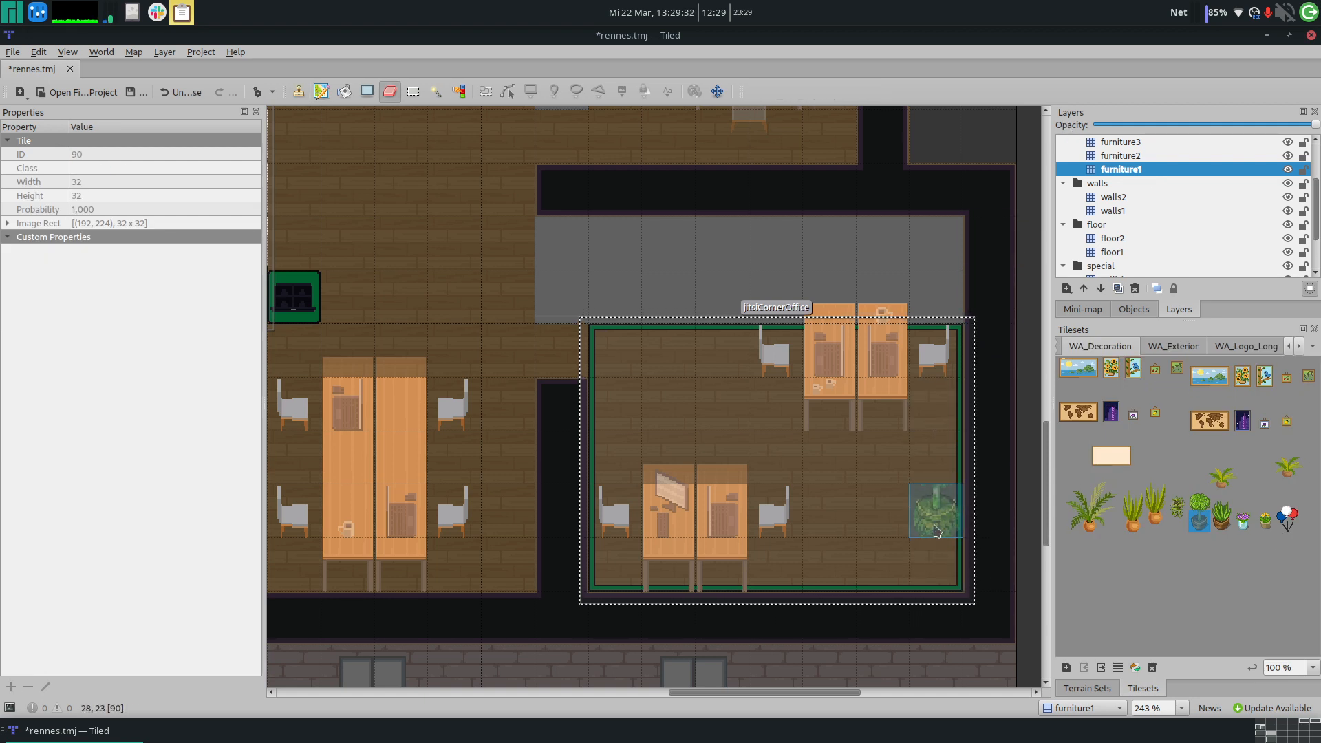
# Step: Move the plant's foliage one tile up on the above1 layer and erase its original tile
pyautogui.scroll(2, 1090, 261)
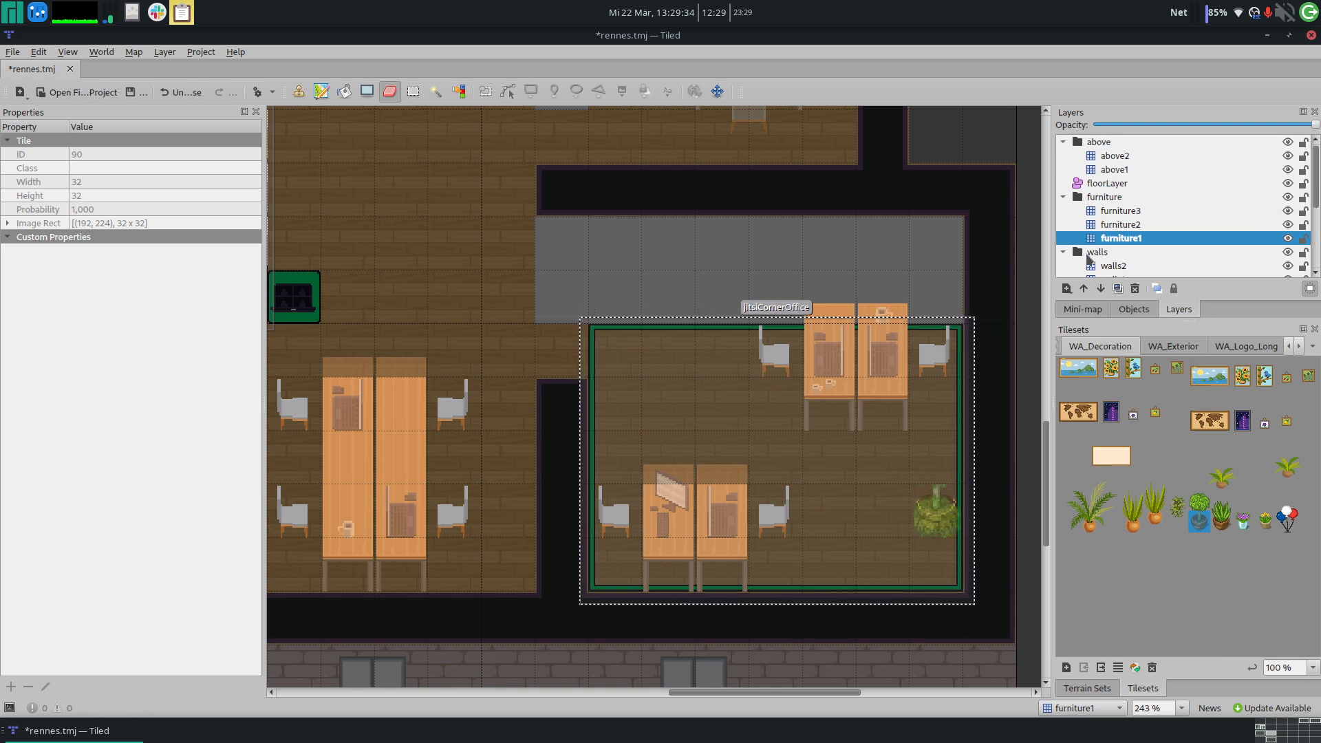
pyautogui.click(1108, 169)
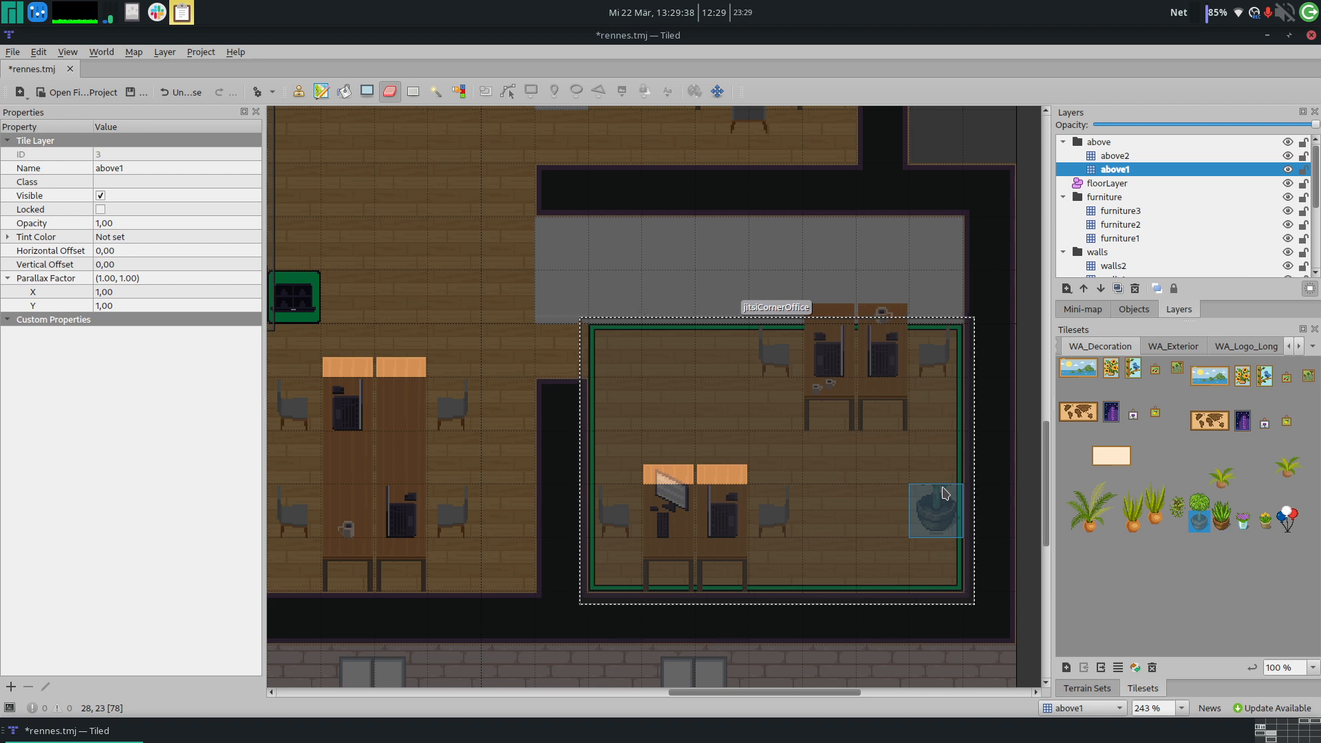
pyautogui.press('b')
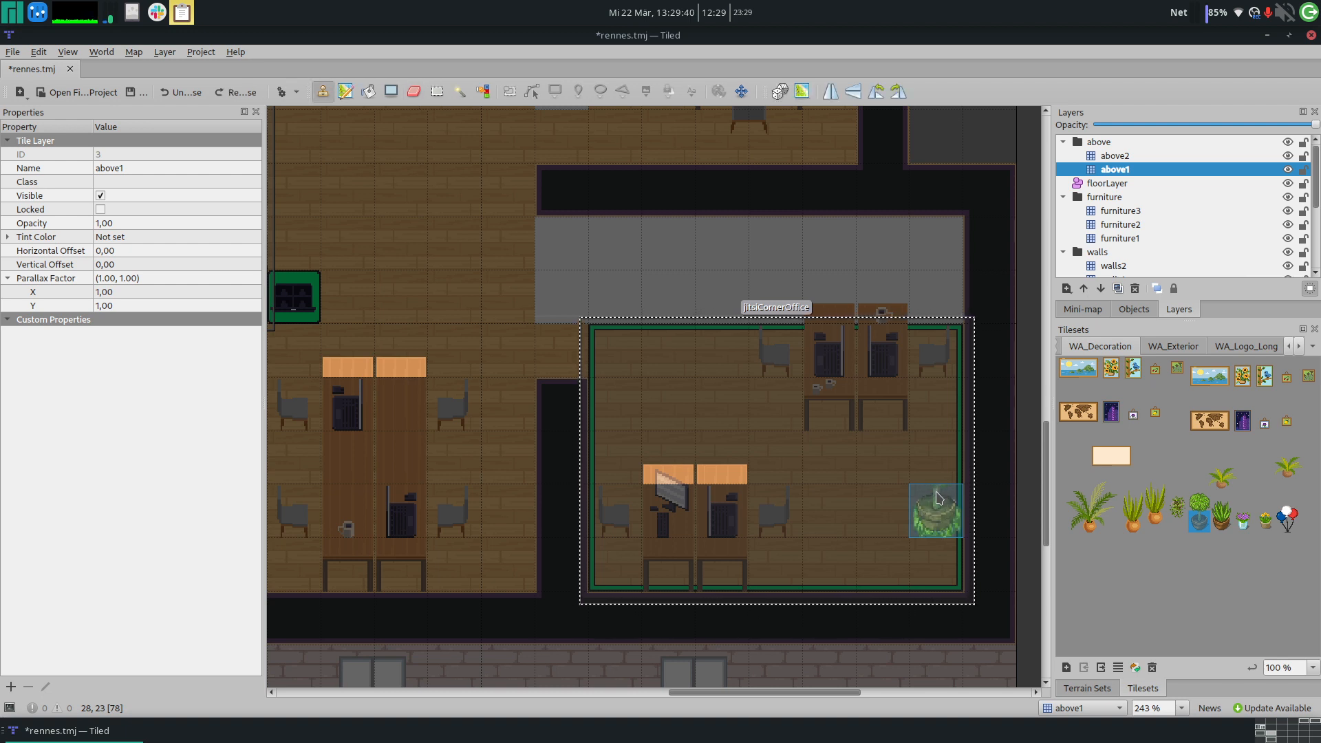
pyautogui.rightClick(939, 498)
pyautogui.click(938, 468)
pyautogui.press('e')
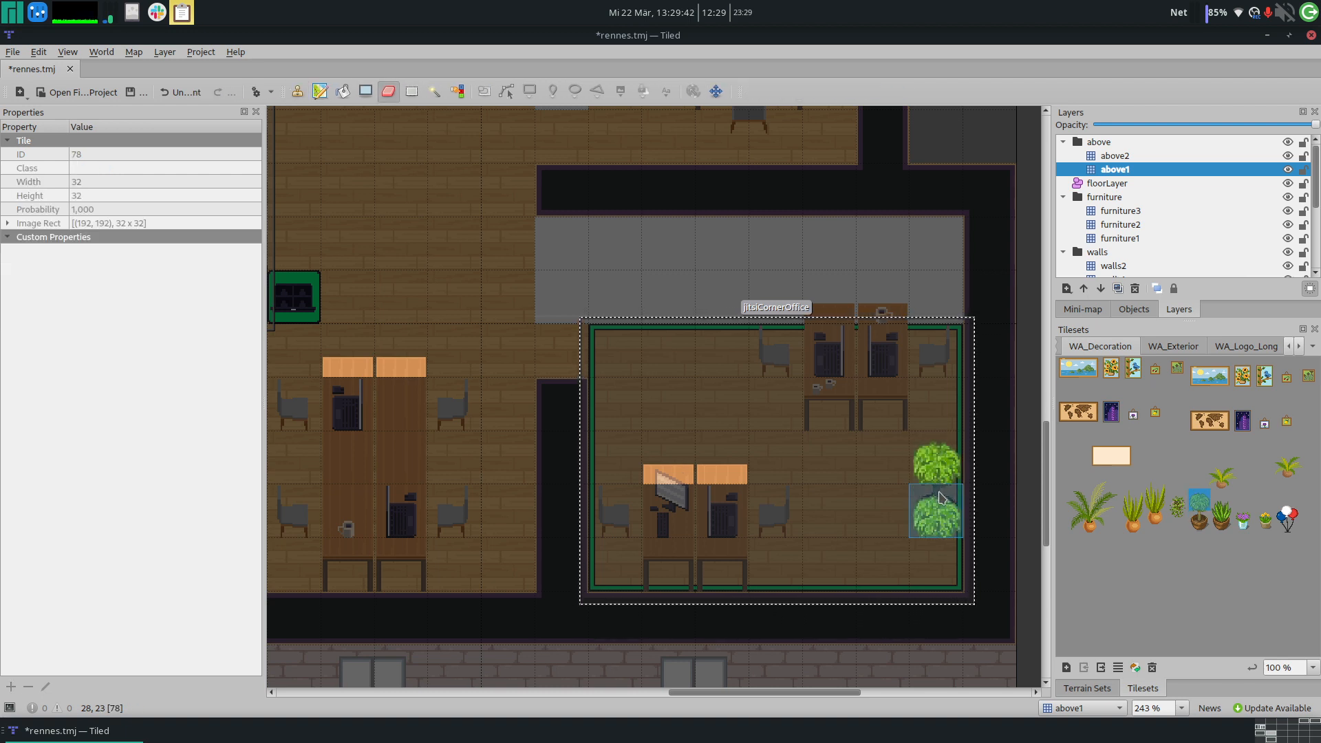
pyautogui.click(939, 506)
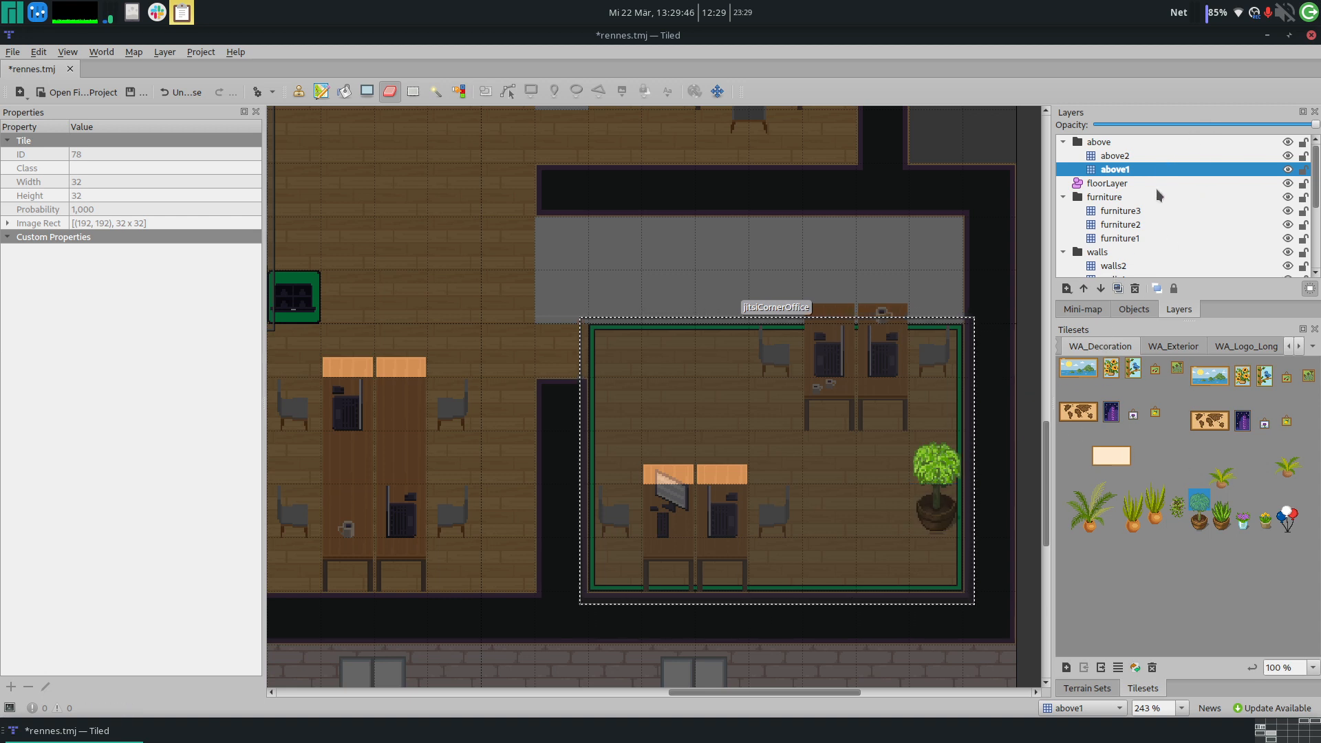
# Step: Move the plant's BLOCK tile one tile up on the collisions layer to match the pot's new position
pyautogui.scroll(-3, 1156, 189)
pyautogui.click(1121, 223)
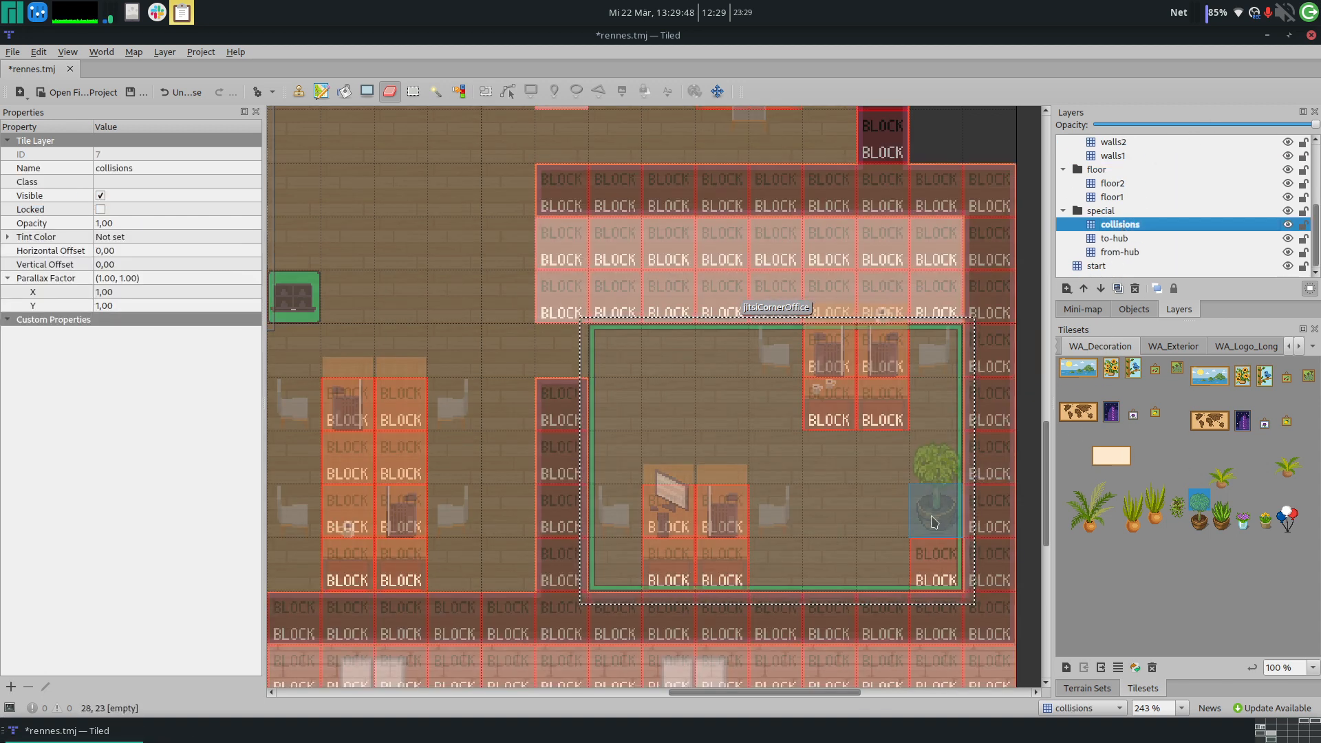
pyautogui.press('b')
pyautogui.rightClick(939, 544)
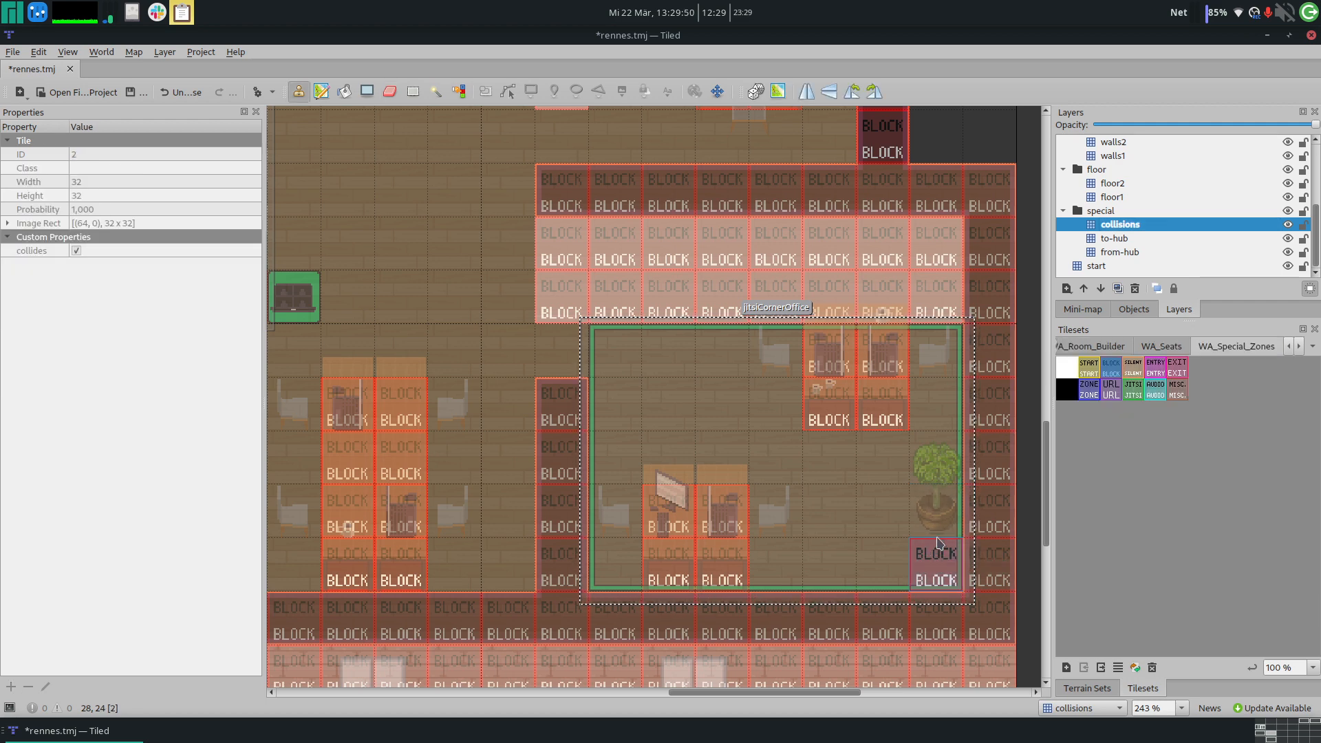
pyautogui.click(935, 512)
pyautogui.press('e')
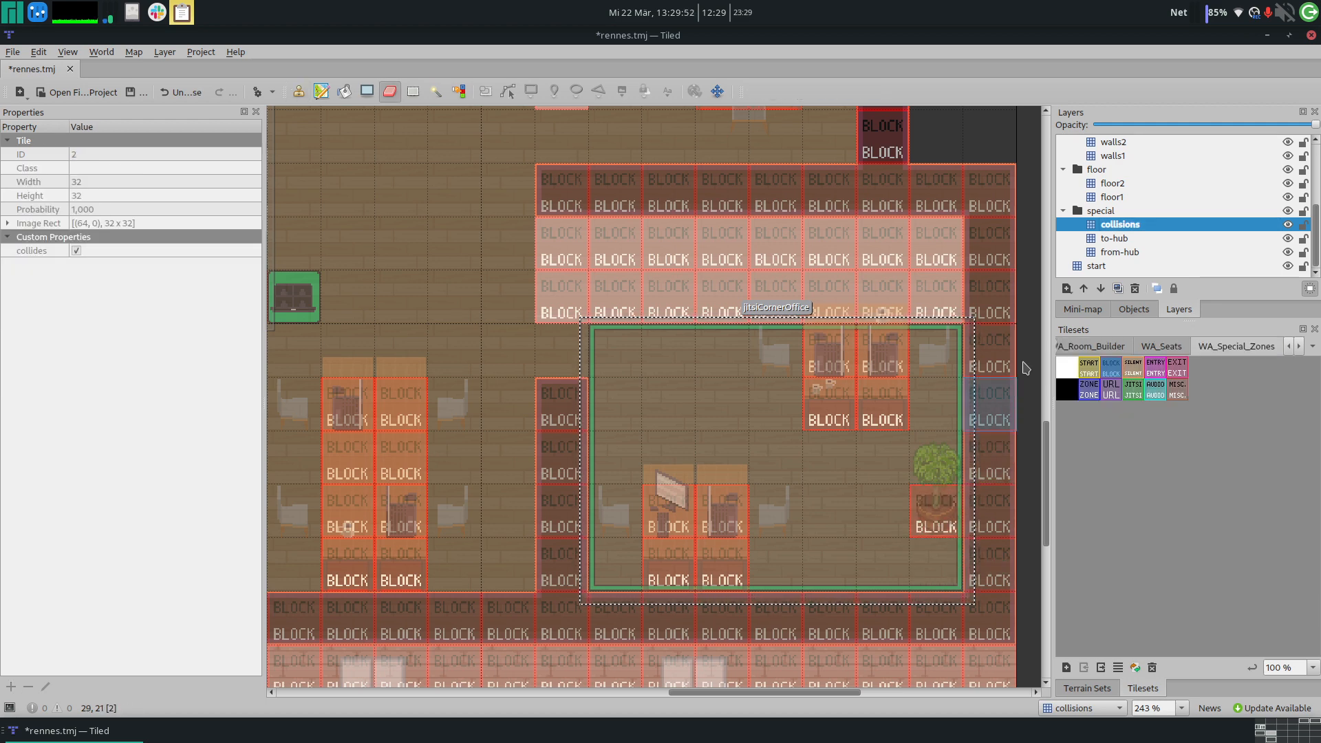
# Step: Place the green Jitsi meeting icon on floor2 in the corner office's lower-right corner, below the plant
pyautogui.click(1115, 183)
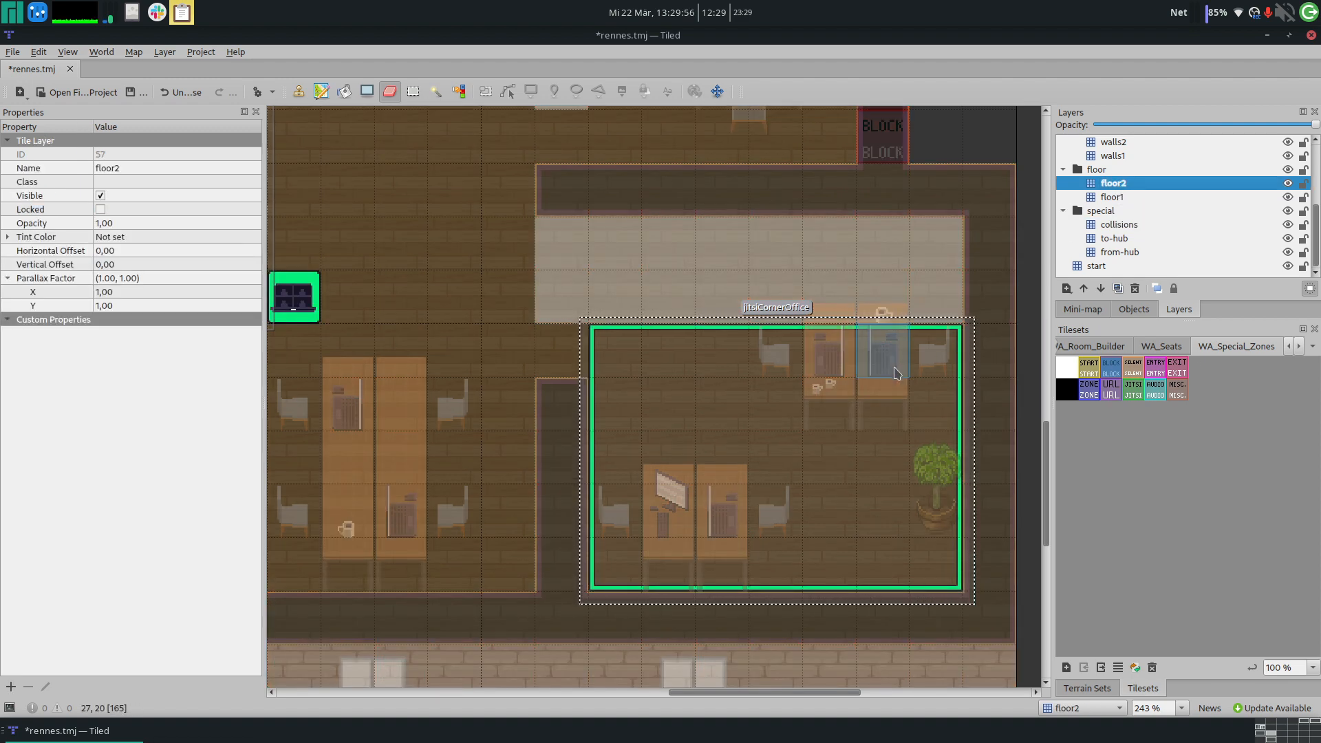
pyautogui.hotkey('ctrl', 'z')
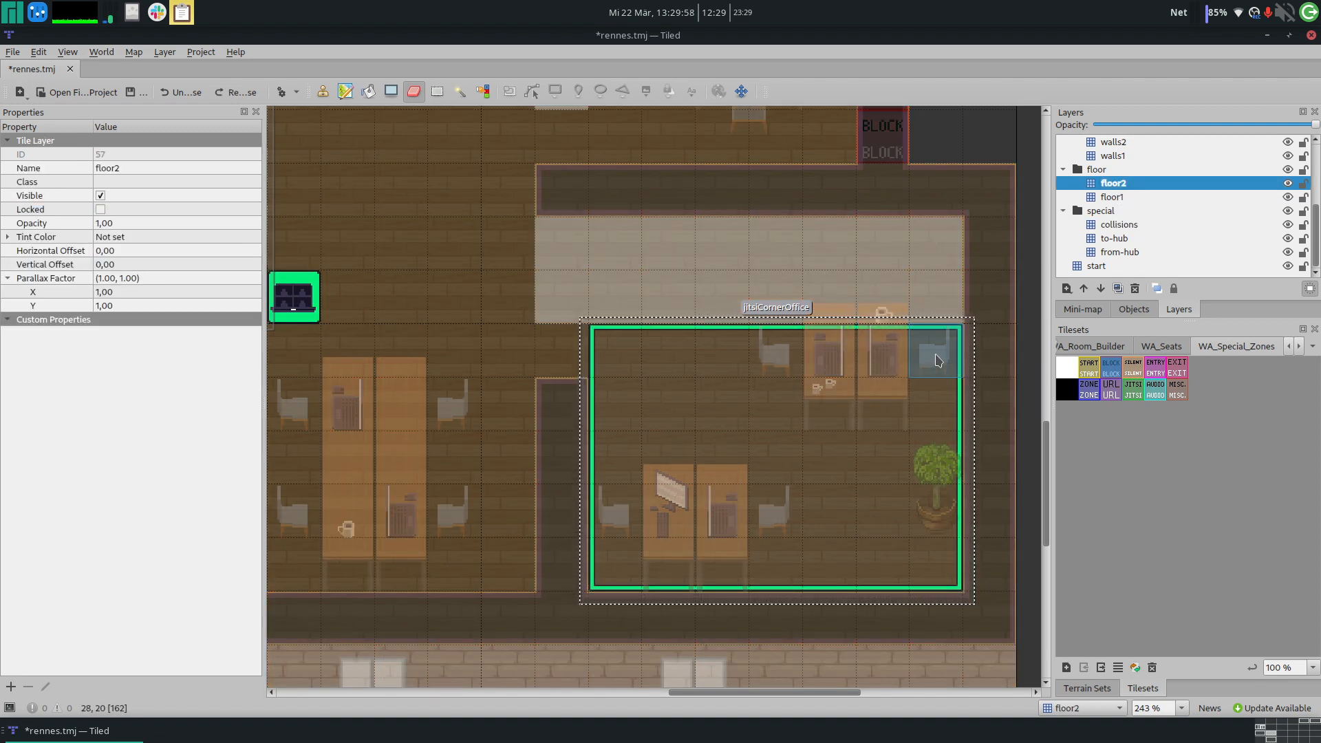
pyautogui.rightClick(937, 360)
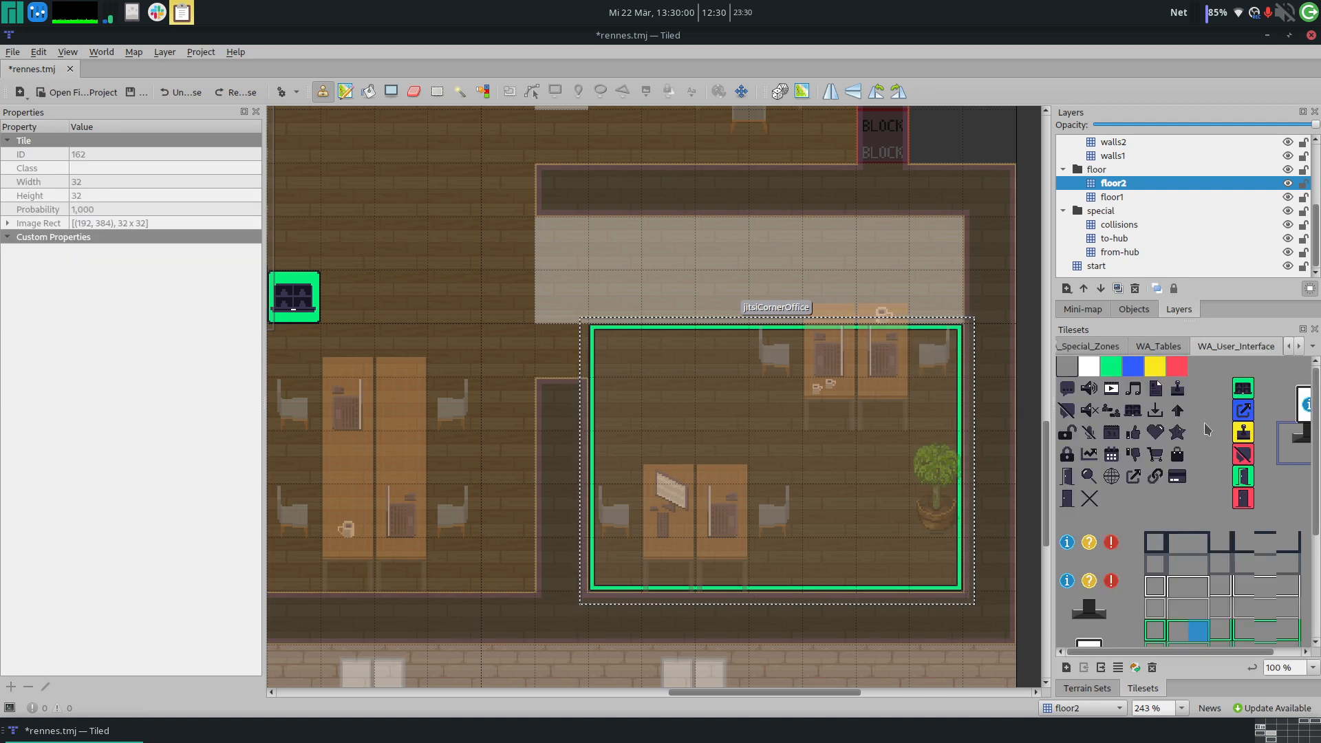
pyautogui.click(1242, 388)
pyautogui.click(936, 564)
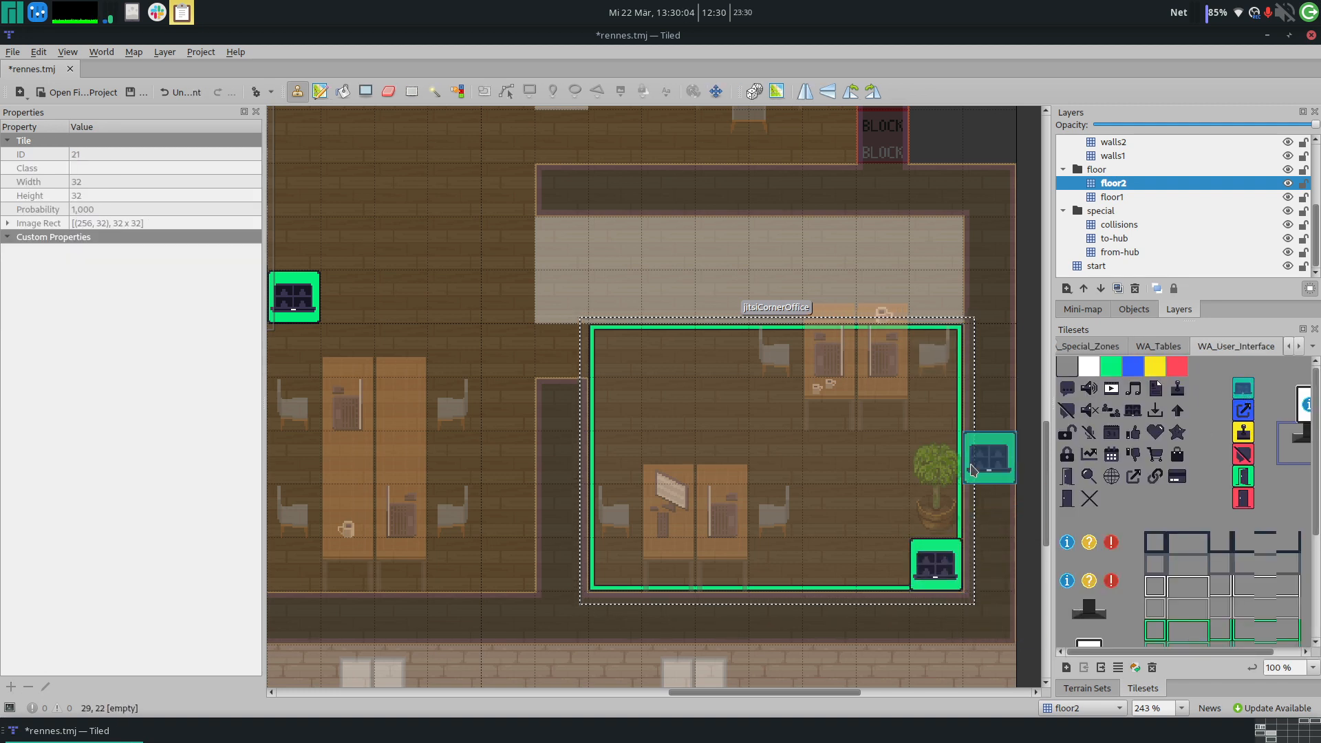
# Step: Copy green frame sections from the chill zone and stamp them along the kitchen's upper edge, right edge and right part of the lower edge
pyautogui.keyDown('ctrl'); pyautogui.scroll(-3, 935, 445); pyautogui.keyUp('ctrl')
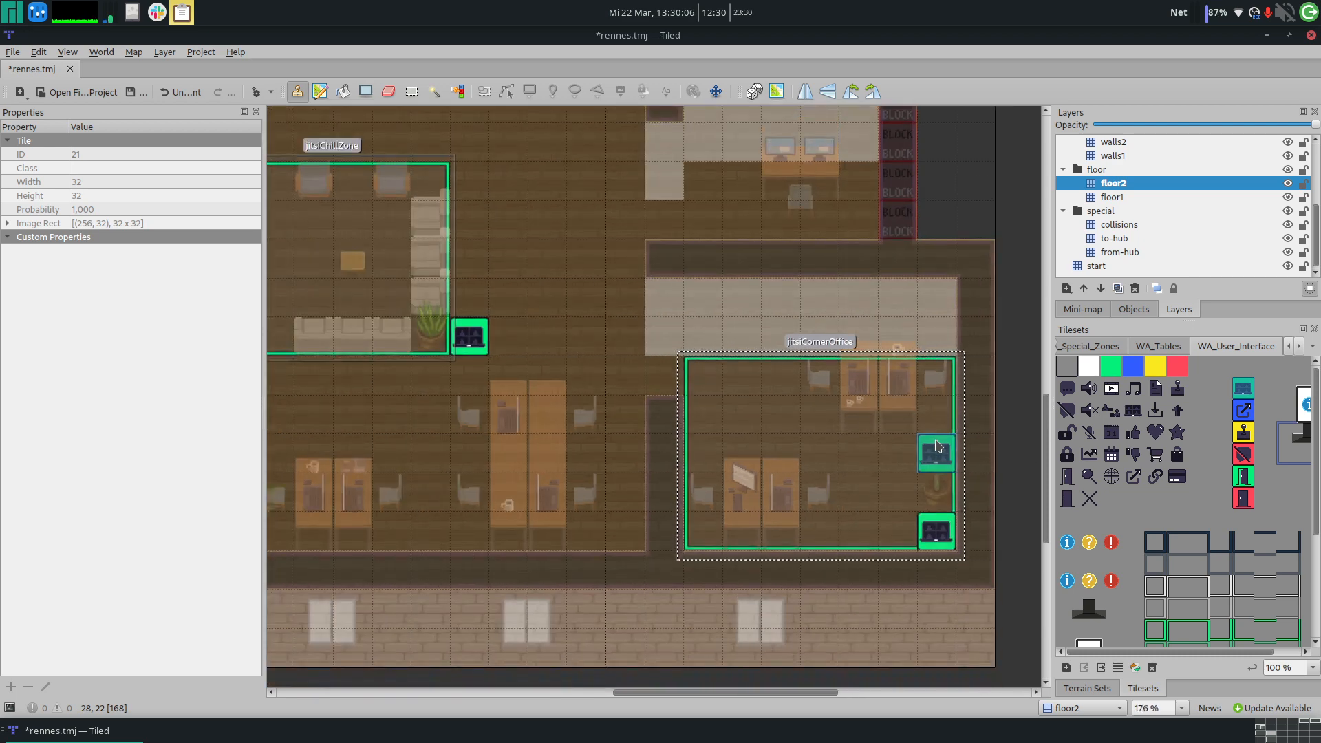
pyautogui.hscroll(-5, 936, 445)
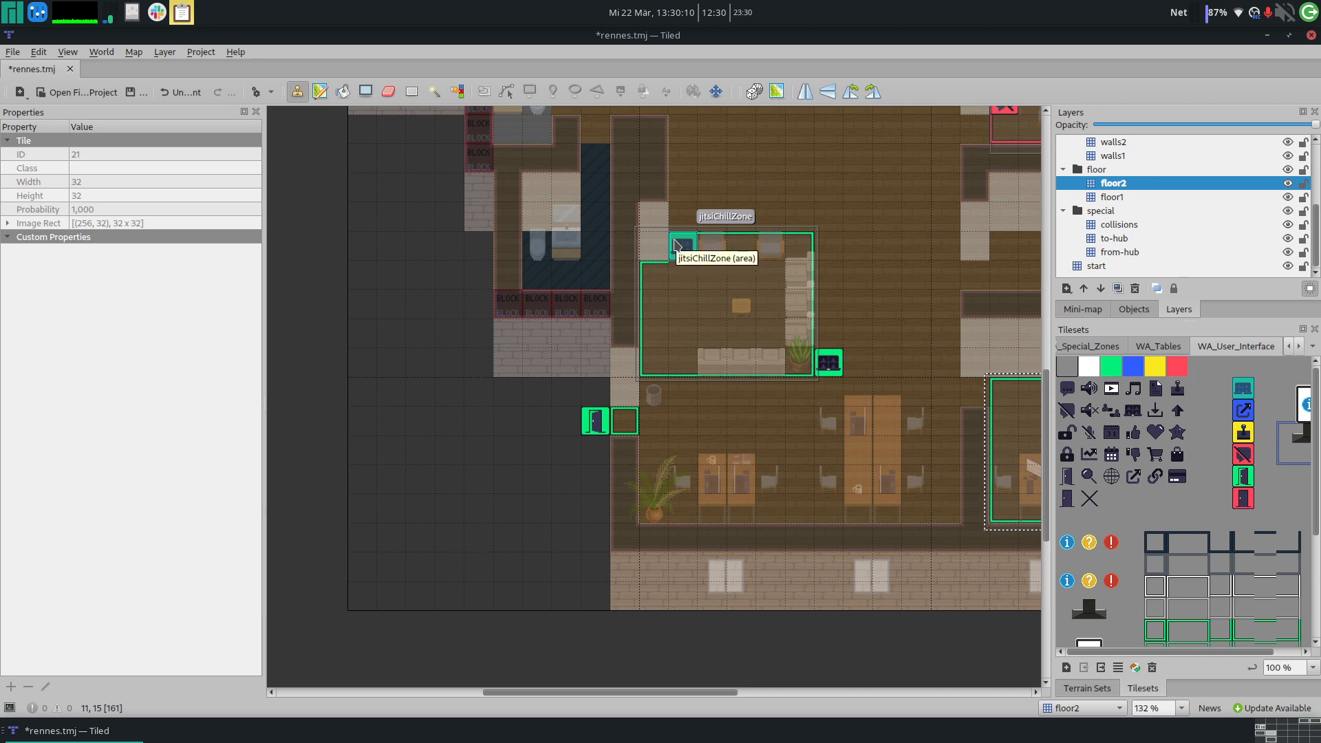
pyautogui.moveTo(674, 239); pyautogui.dragTo(703, 265, button='right')
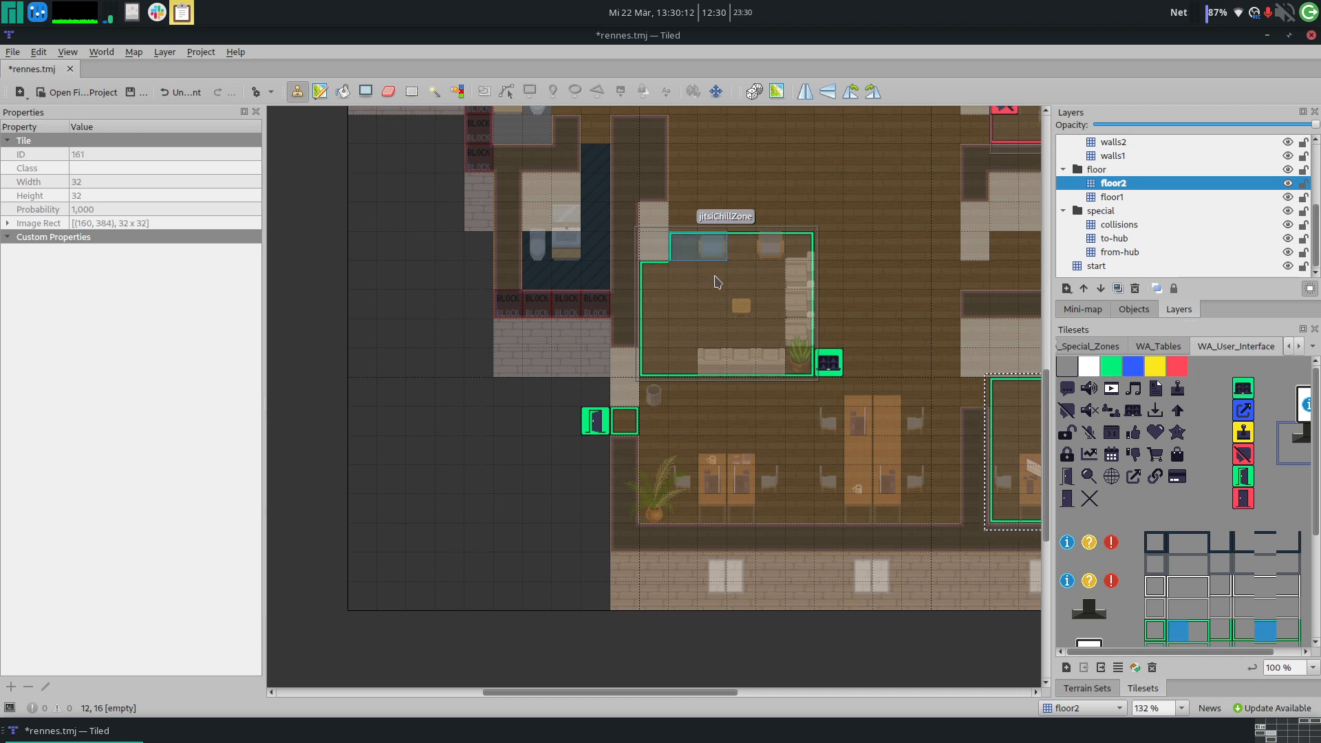
pyautogui.scroll(4, 694, 243)
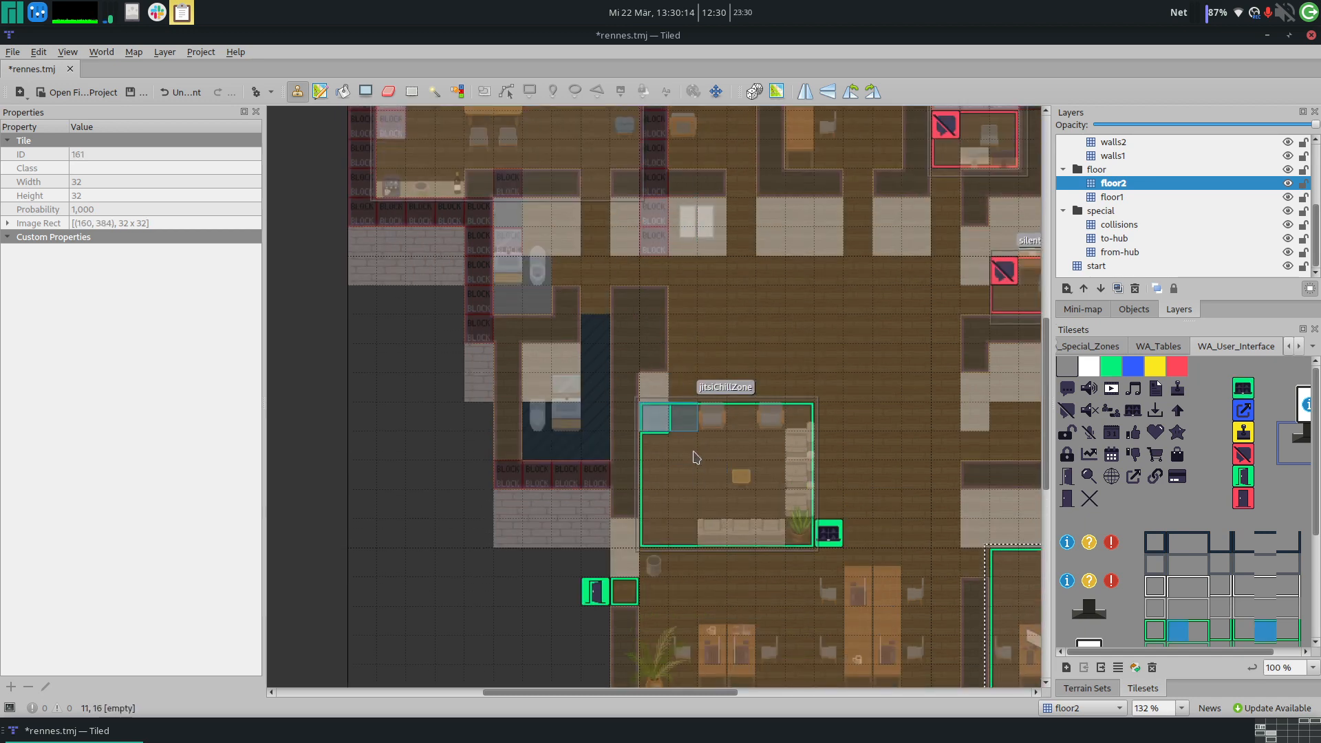
pyautogui.moveTo(680, 412); pyautogui.dragTo(784, 517, button='right')
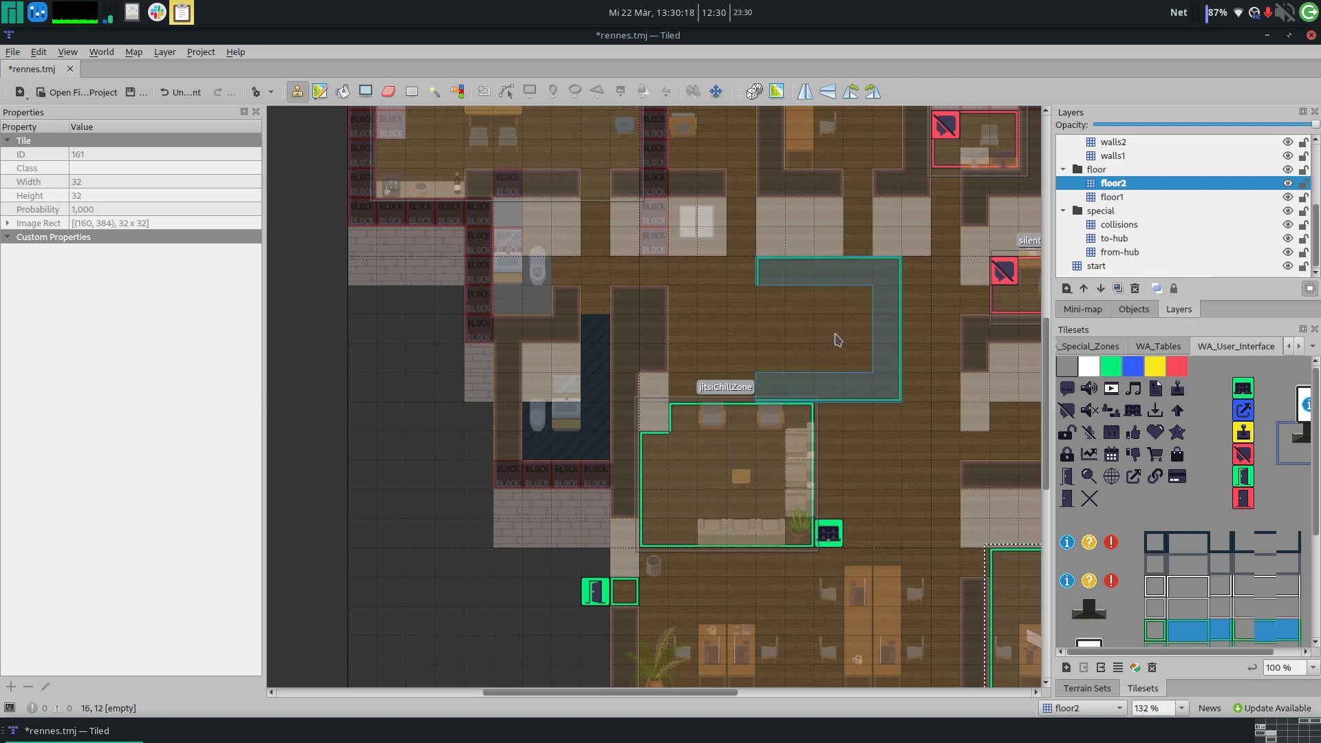
pyautogui.scroll(4, 838, 340)
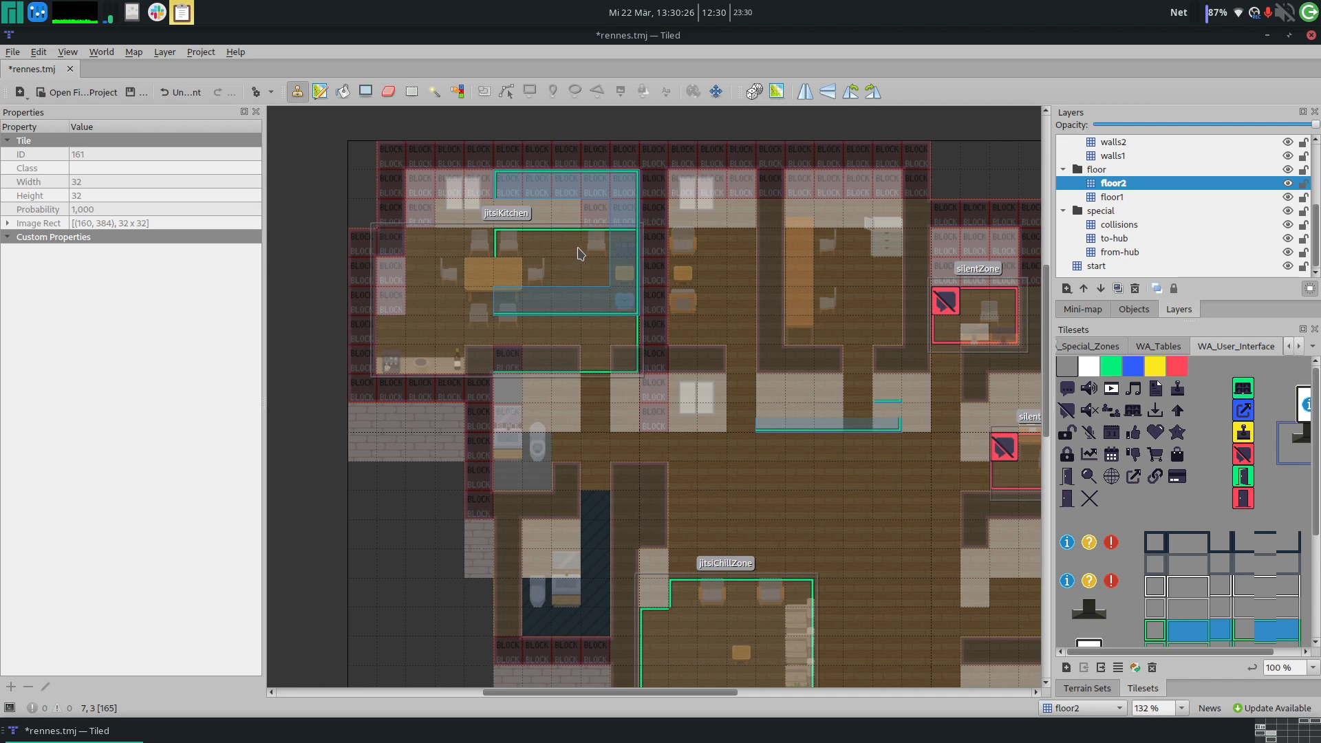
pyautogui.moveTo(584, 248); pyautogui.dragTo(502, 247, button='right')
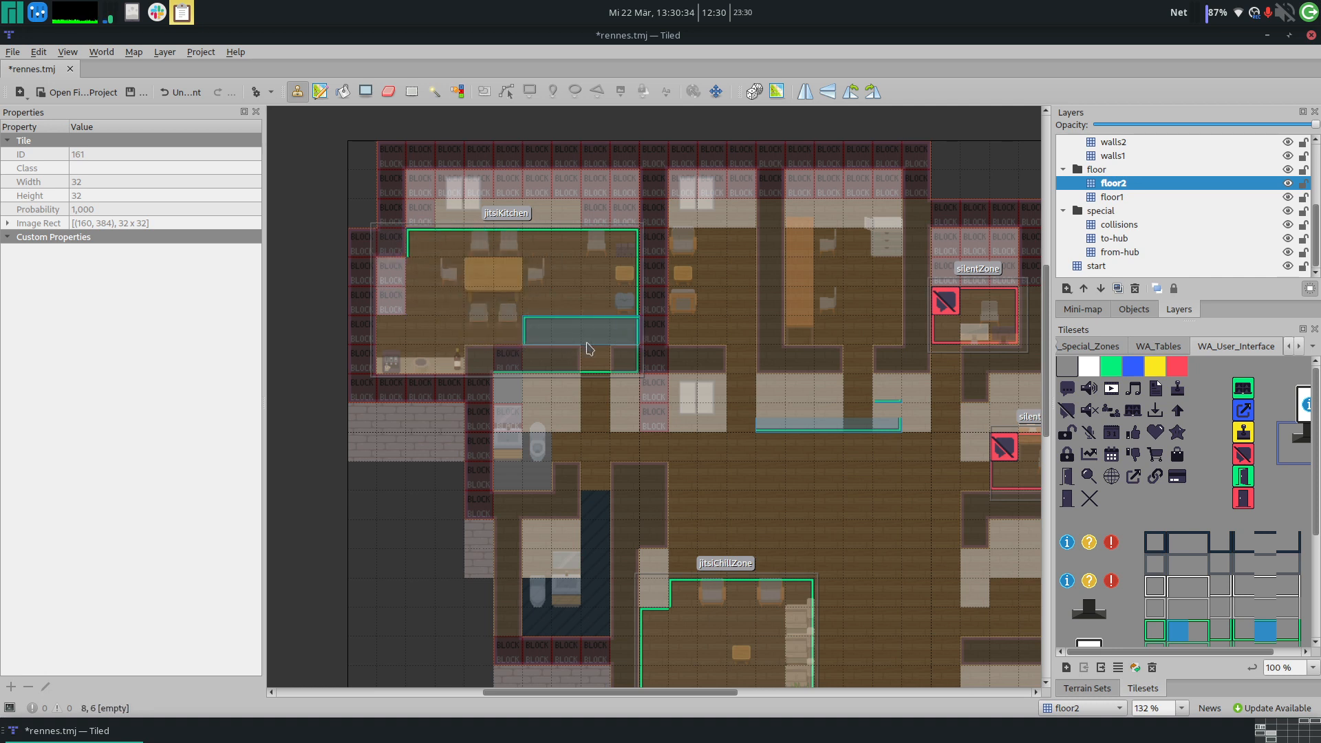
# Step: Paint the kitchen frame's left edge down on floor2 and add the stepped corner below the wall notch
pyautogui.rightClick(684, 587)
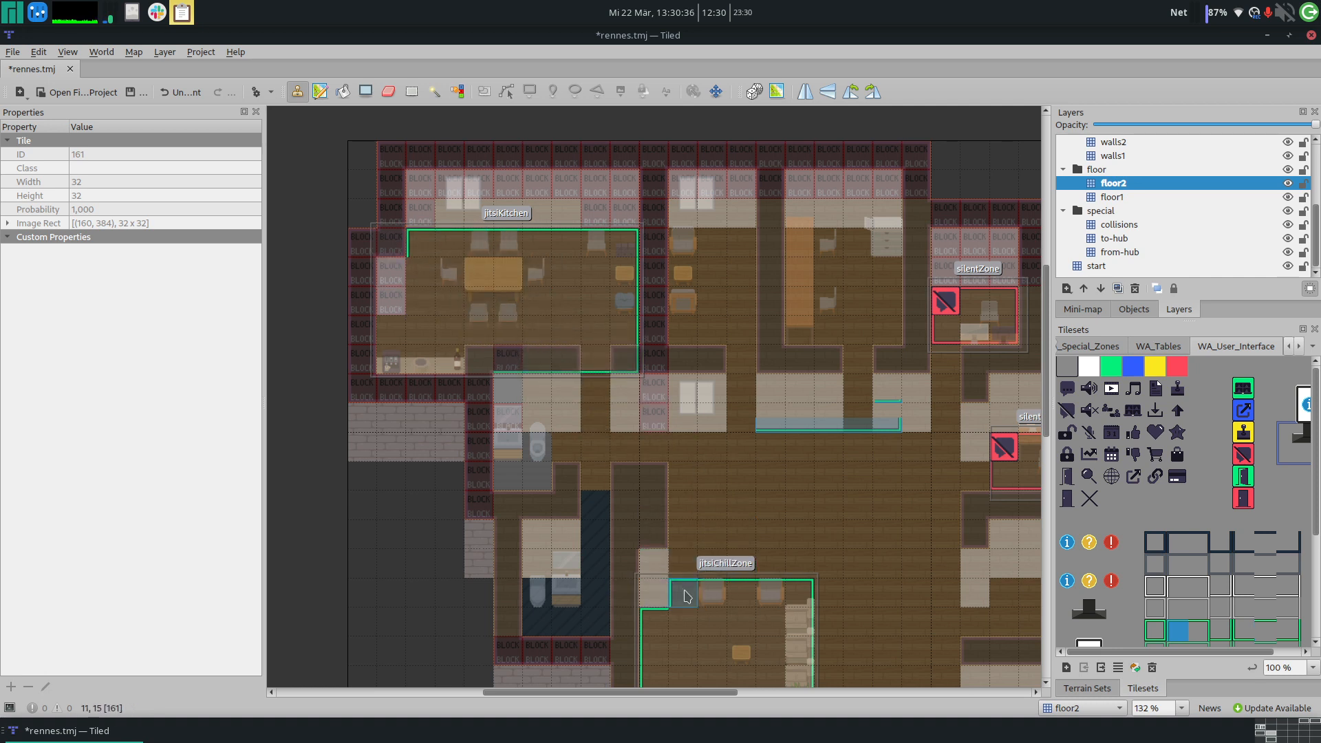
pyautogui.rightClick(654, 646)
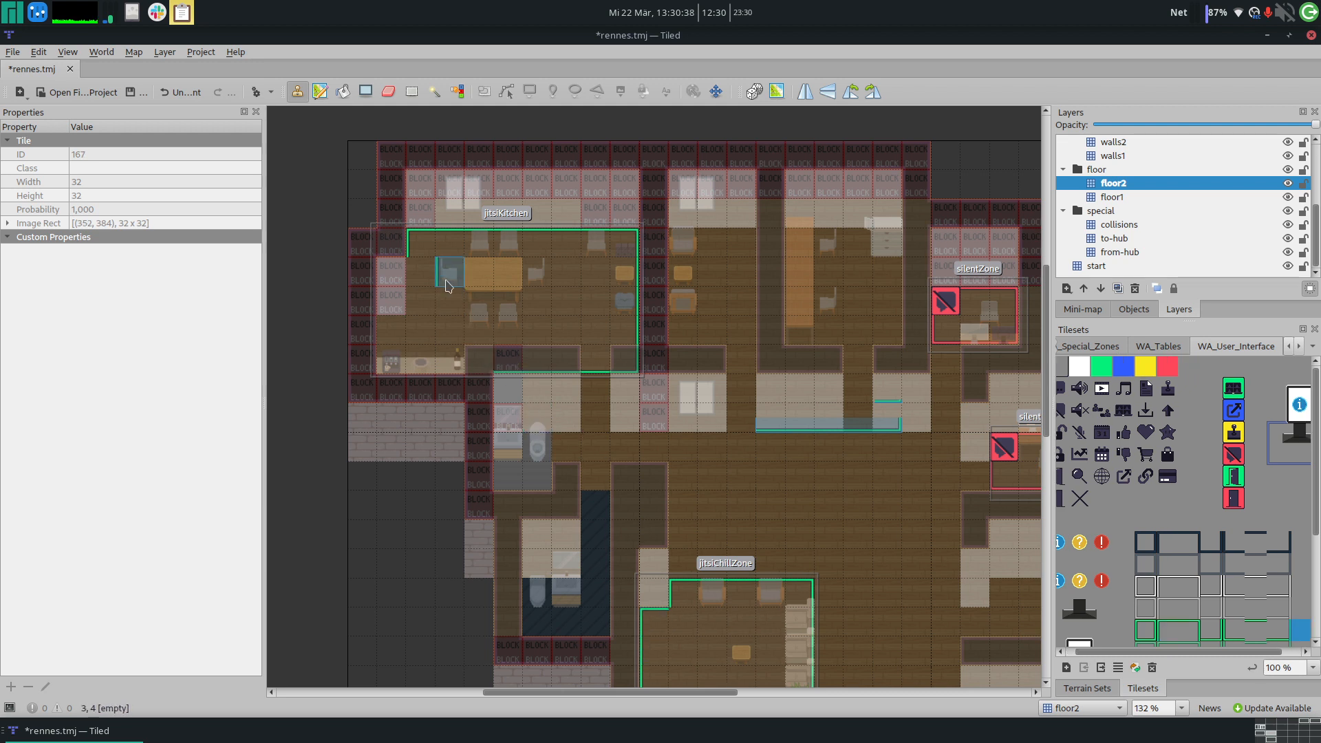
pyautogui.moveTo(428, 284); pyautogui.dragTo(428, 297)
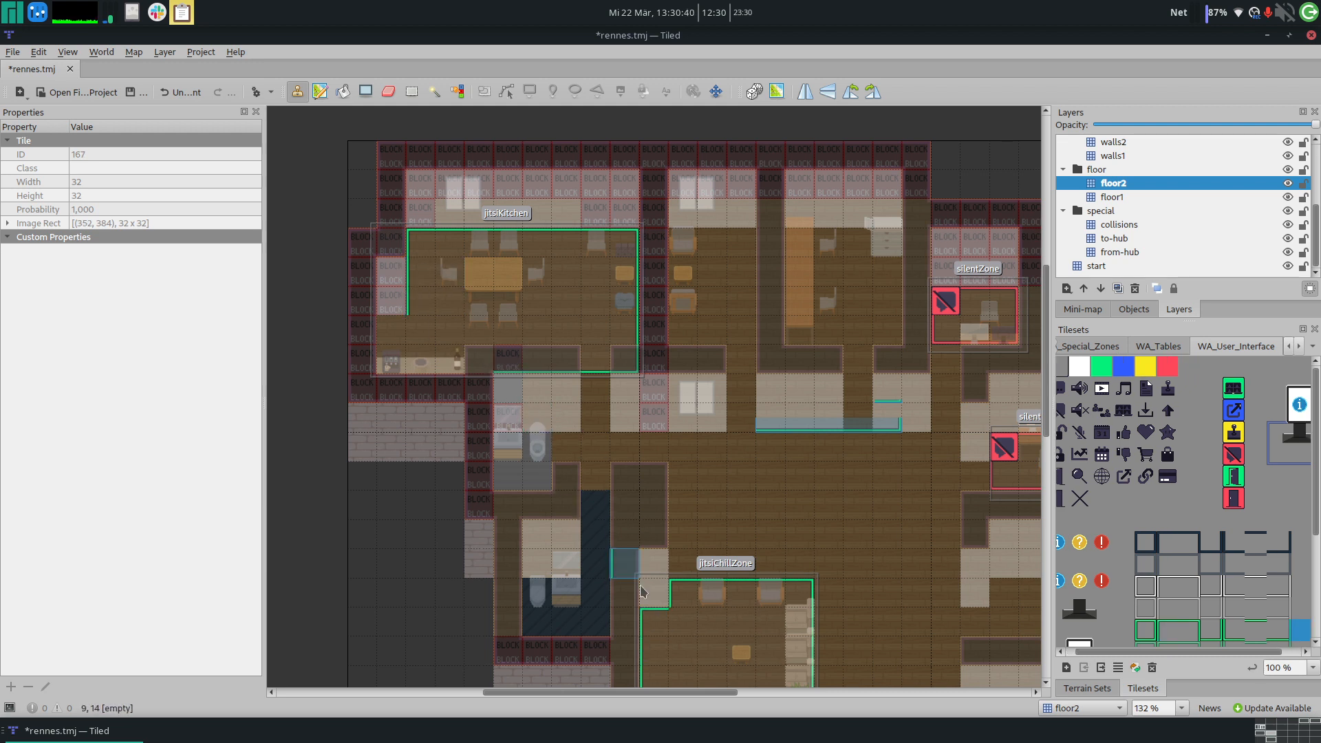
pyautogui.rightClick(654, 621)
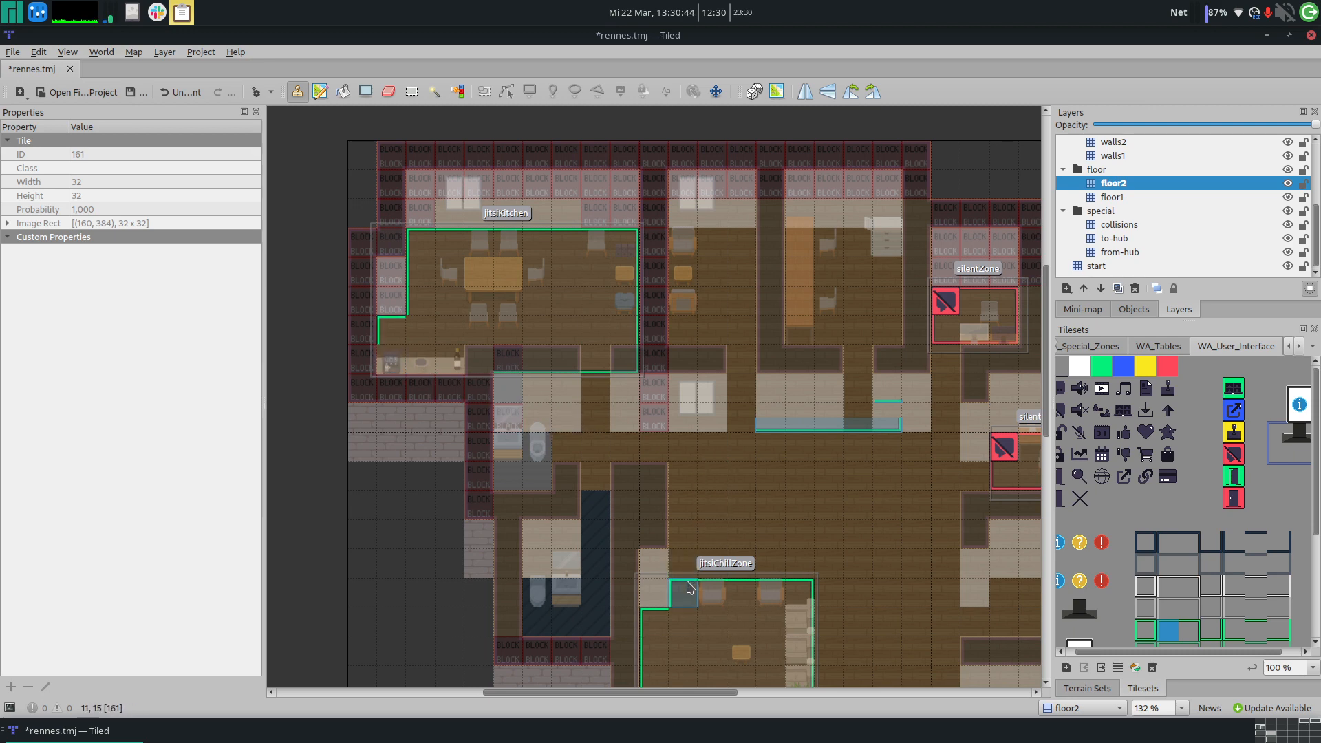
# Step: Close the kitchen's green frame by painting the rest of its lower edge and the lower-left corner with tiles copied from the chill zone
pyautogui.scroll(-3, 681, 585)
pyautogui.moveTo(687, 580); pyautogui.dragTo(734, 574, button='right')
pyautogui.click(444, 229)
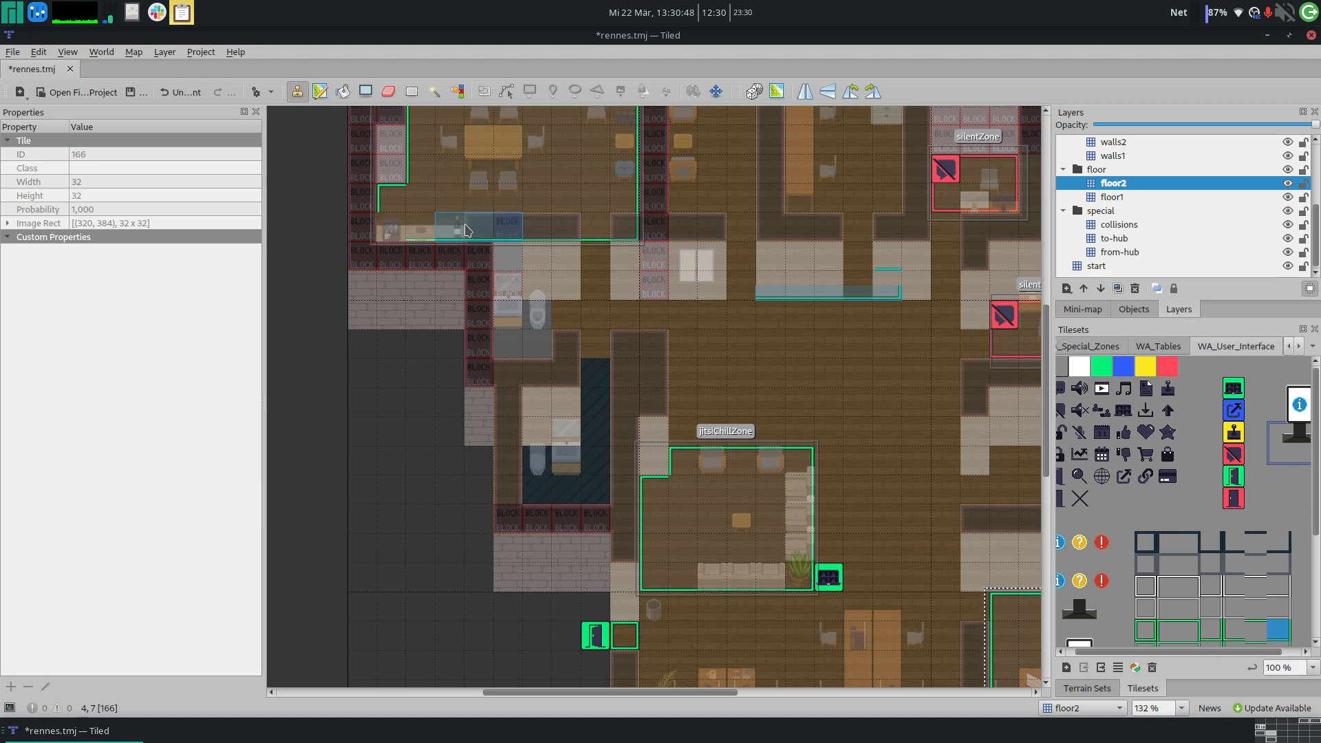
pyautogui.rightClick(654, 577)
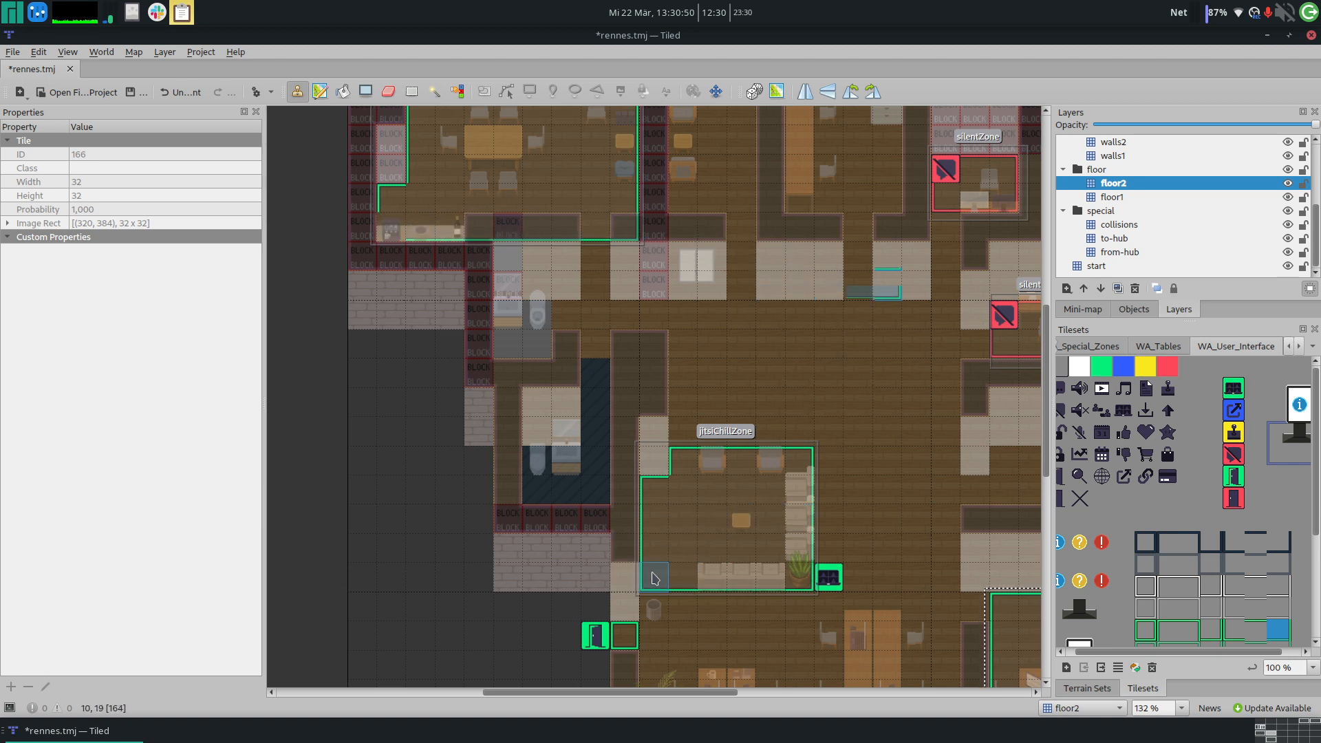
pyautogui.click(392, 225)
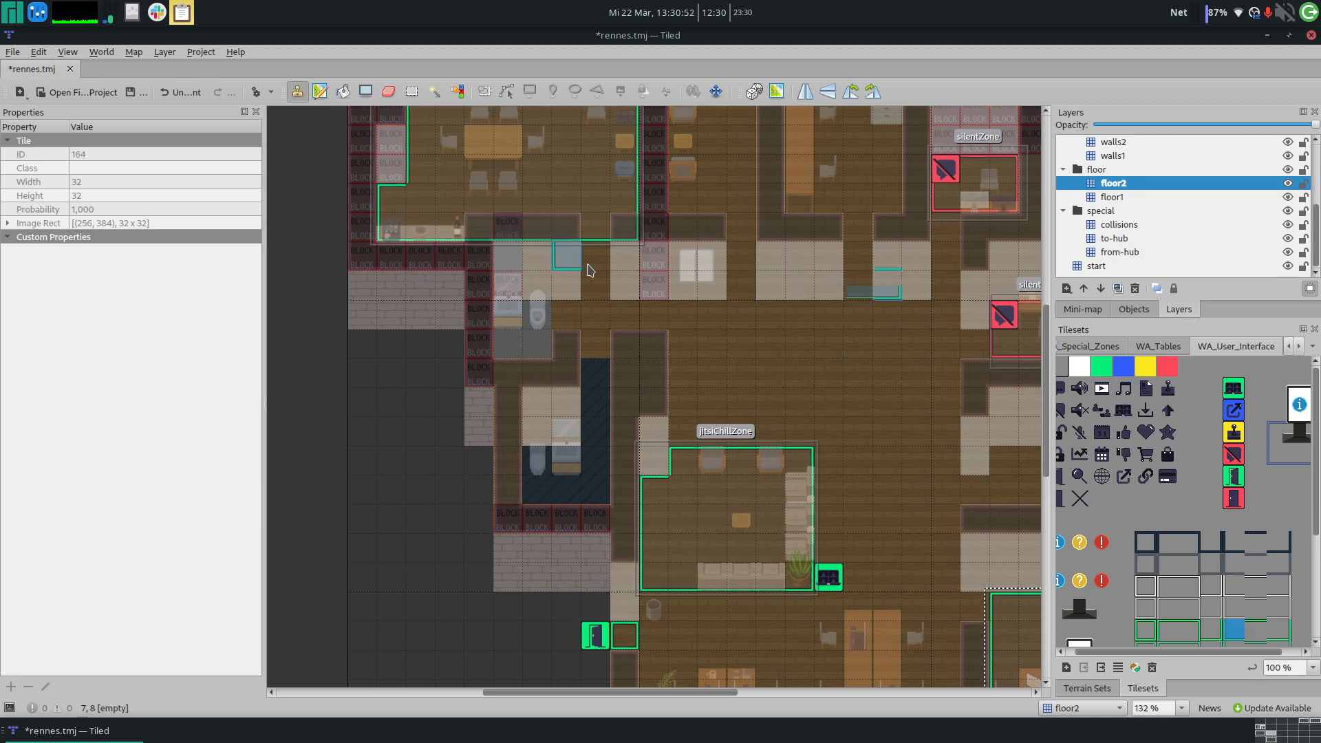
# Step: Turn off layer highlighting and place the green Jitsi meeting icon in the upper-left corner of the kitchen frame
pyautogui.scroll(3, 595, 274)
pyautogui.press('h')
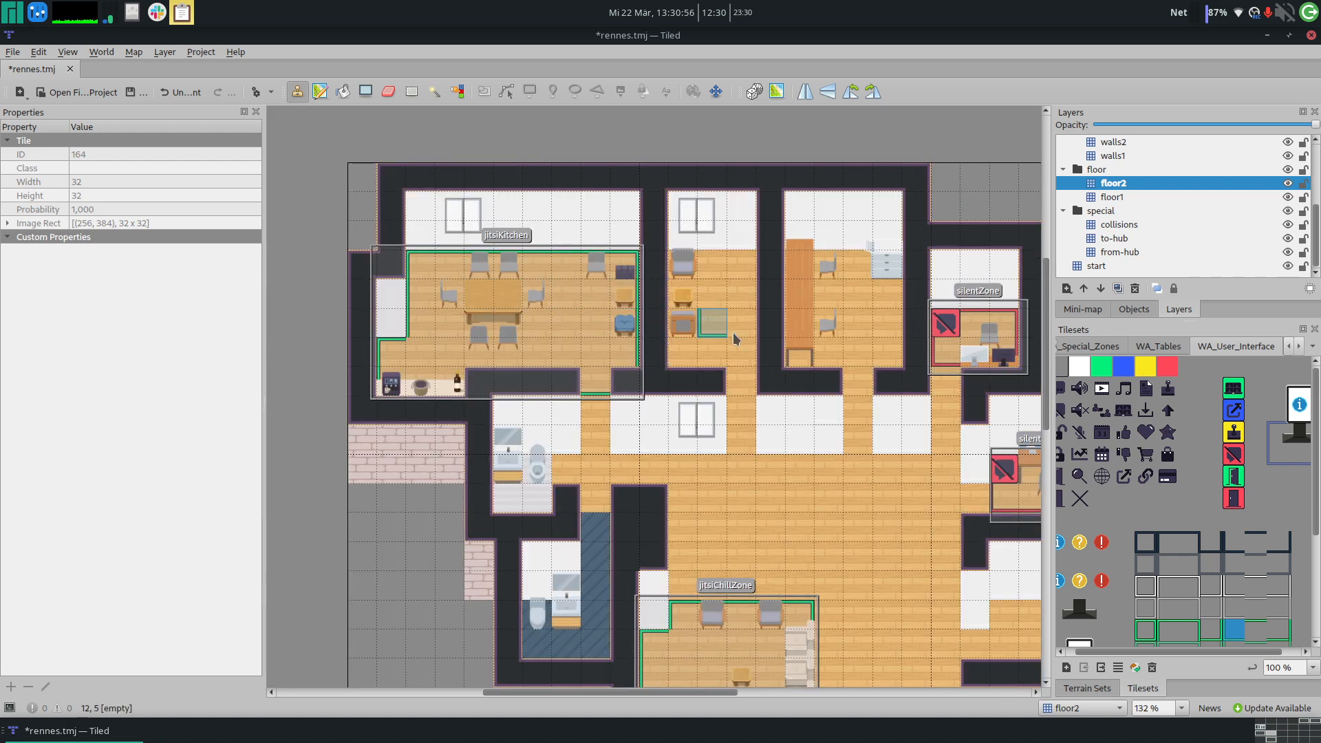
pyautogui.click(1233, 387)
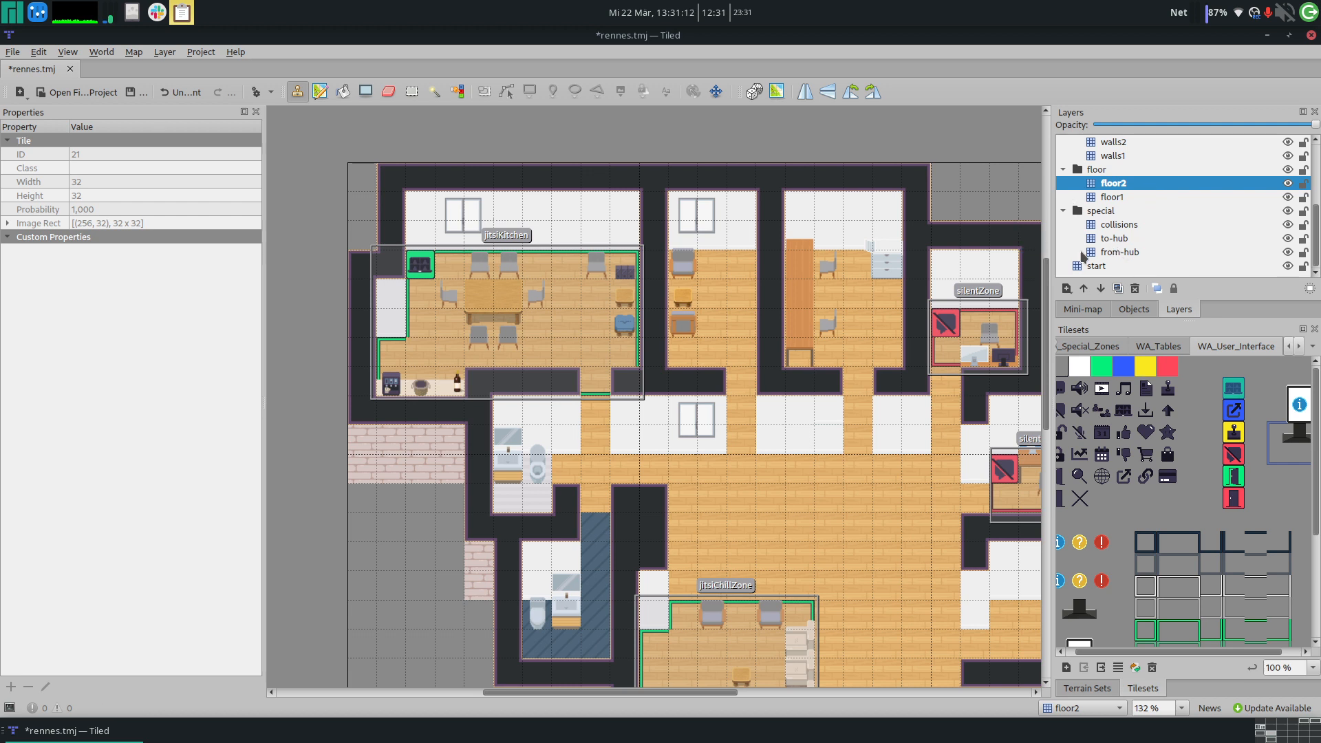
# Step: Save the rennes.tmj map
pyautogui.scroll(-5, 786, 368)
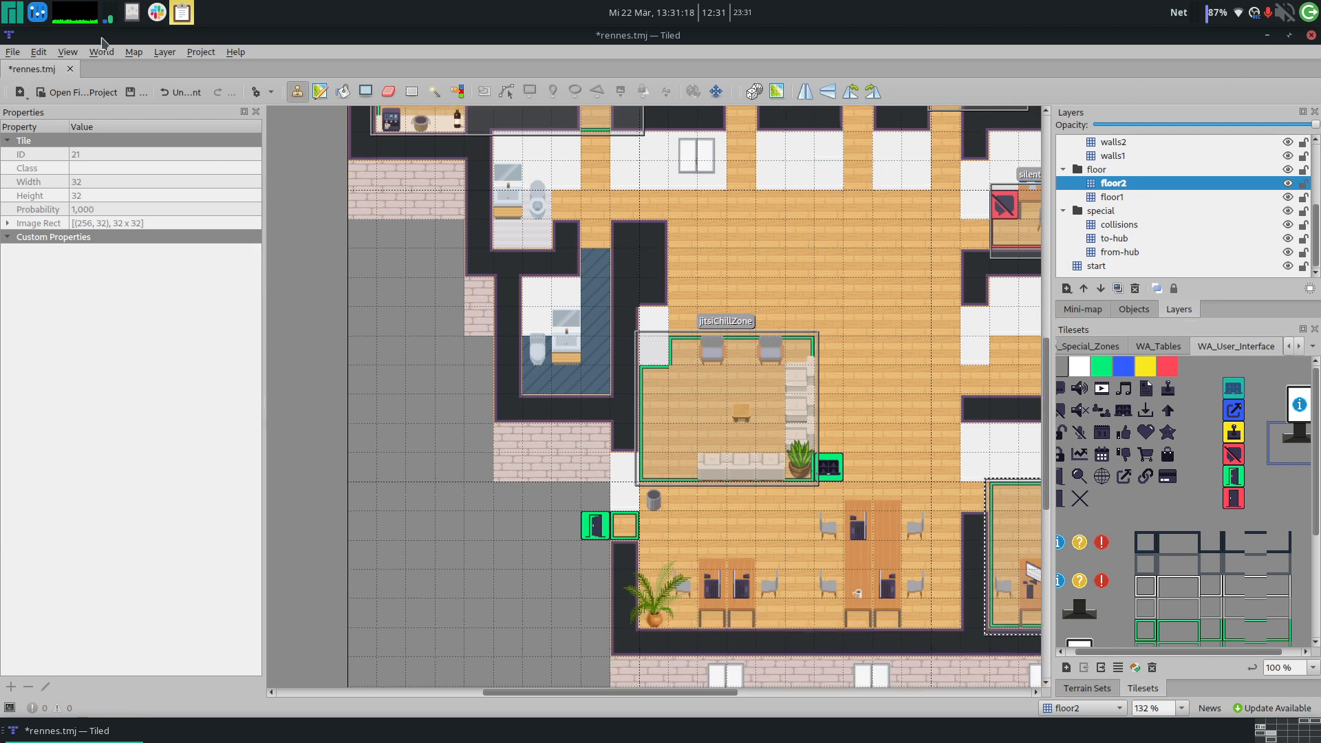
pyautogui.click(25, 54)
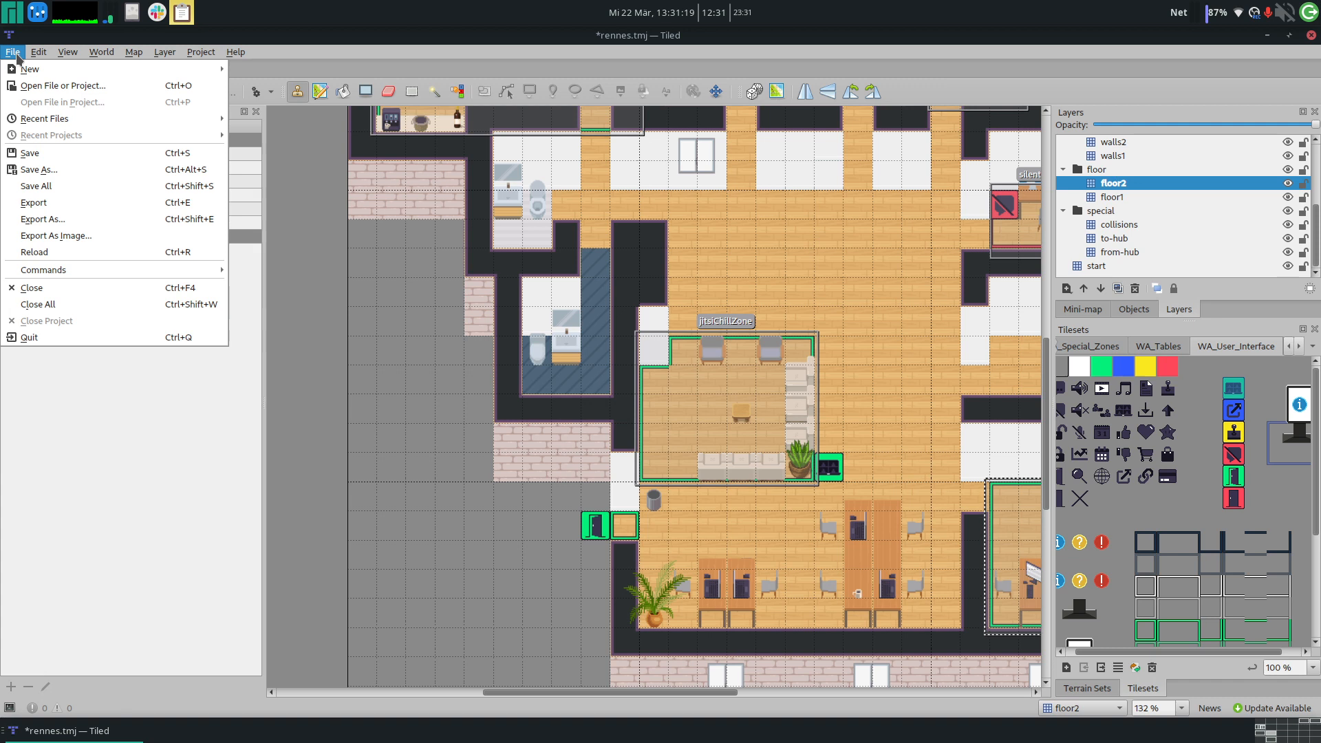
pyautogui.click(40, 151)
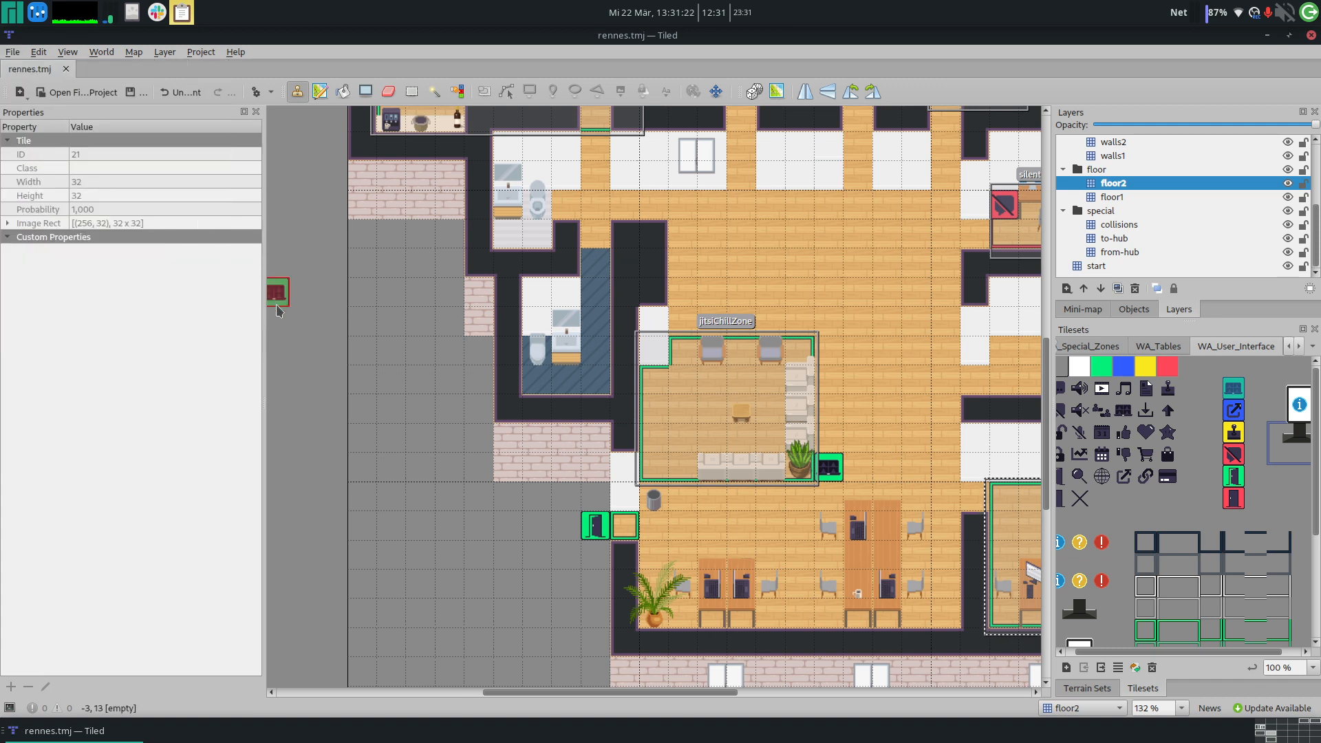